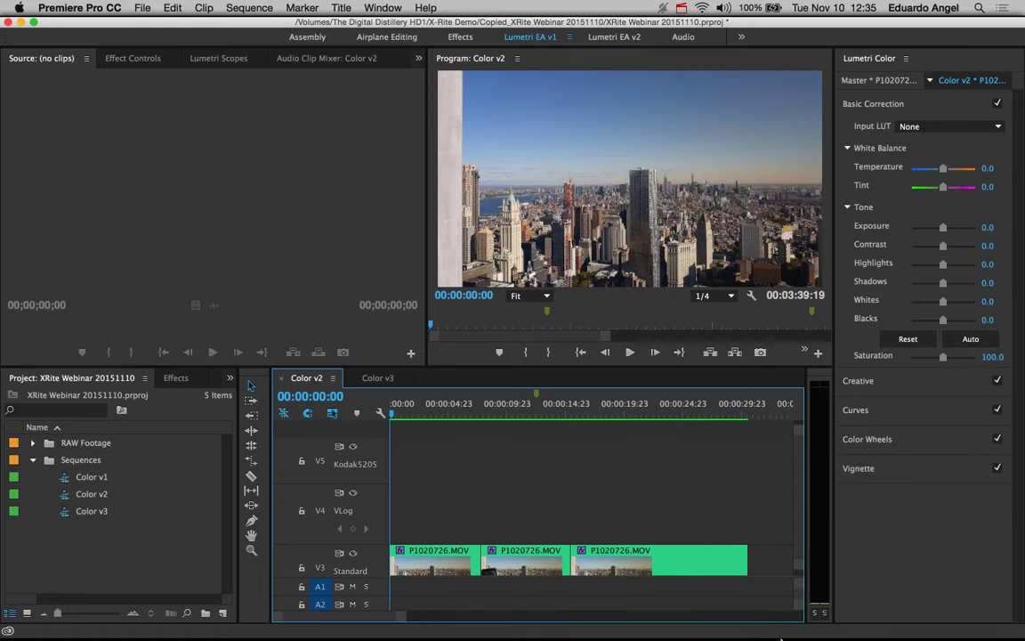
mouse_move(853, 623)
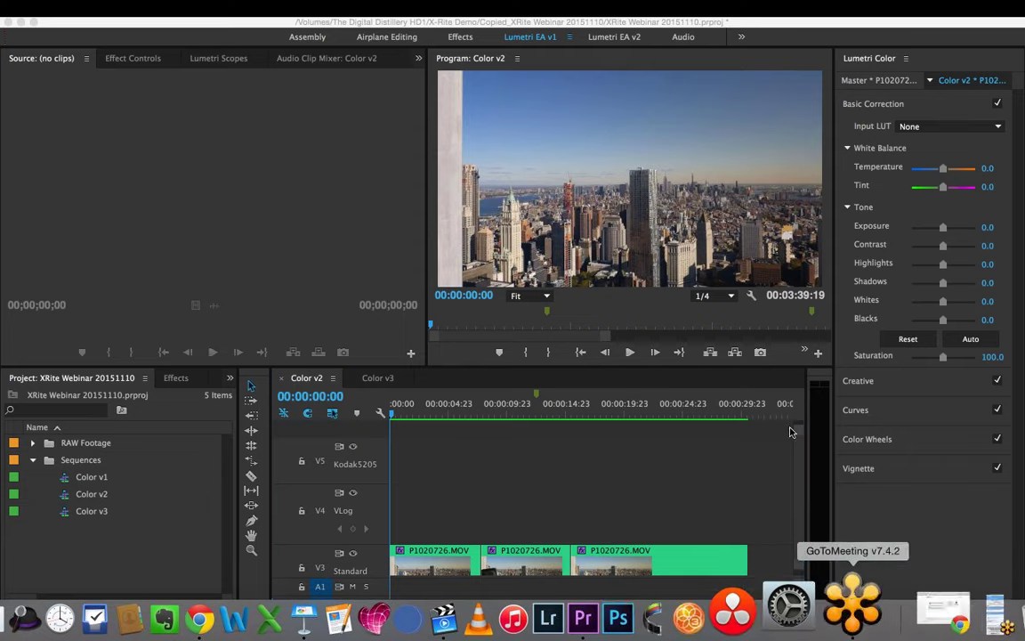
click(338, 107)
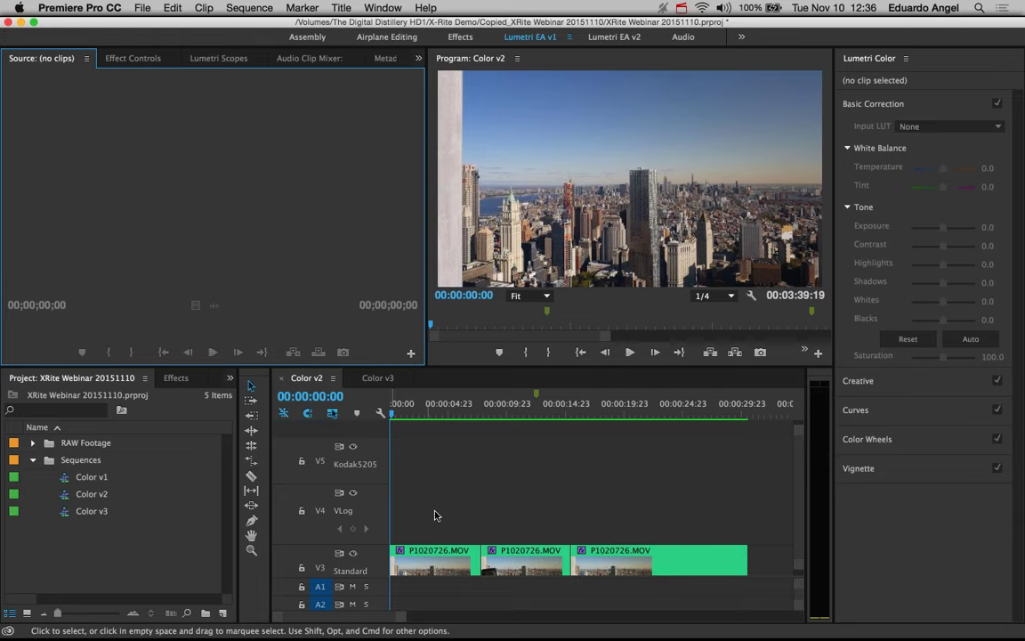
Play through the P1020726.MOV clips on the Standard track from the sequence start, pausing at the white balance card
click(394, 411)
key(space)
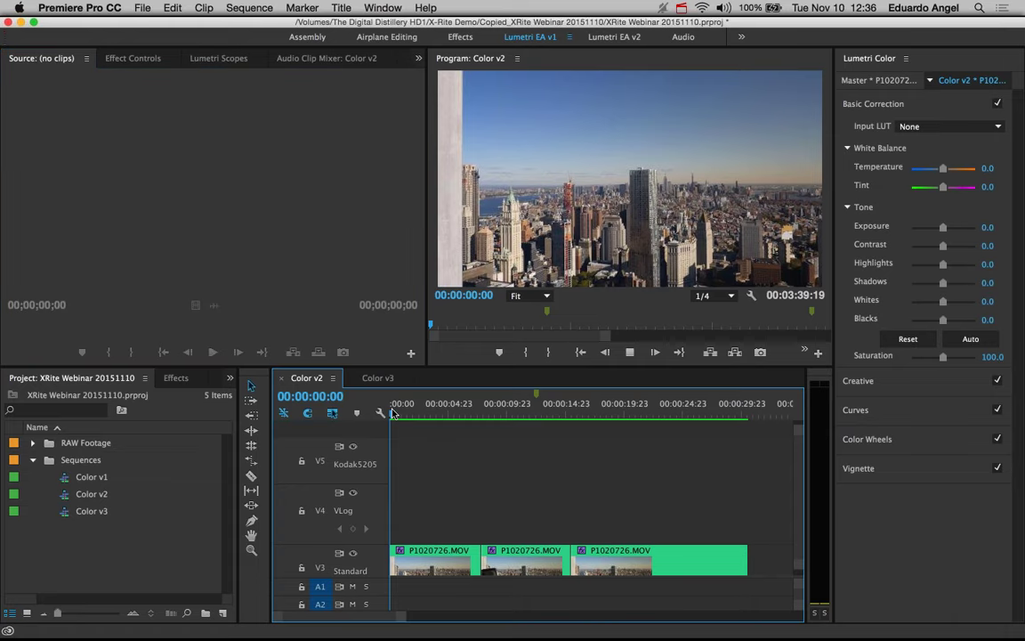
key(space)
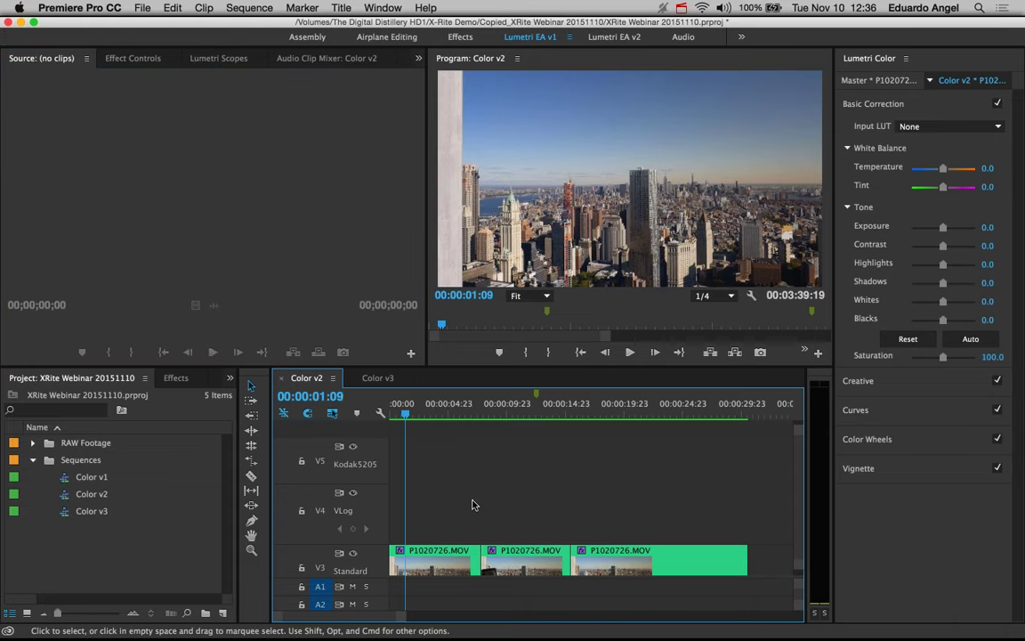
key(backslash)
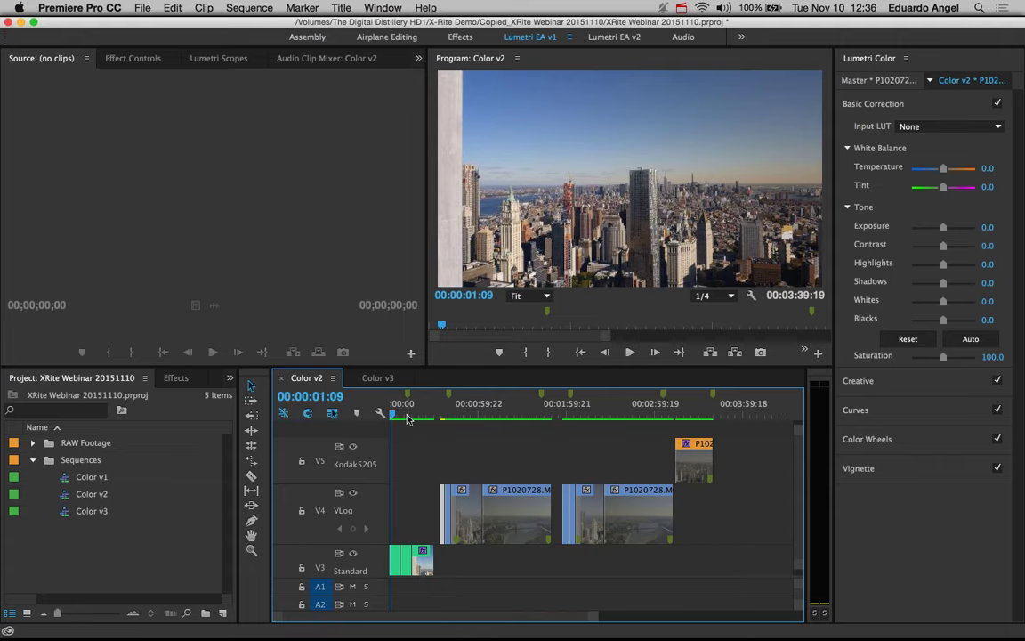
key(equal)
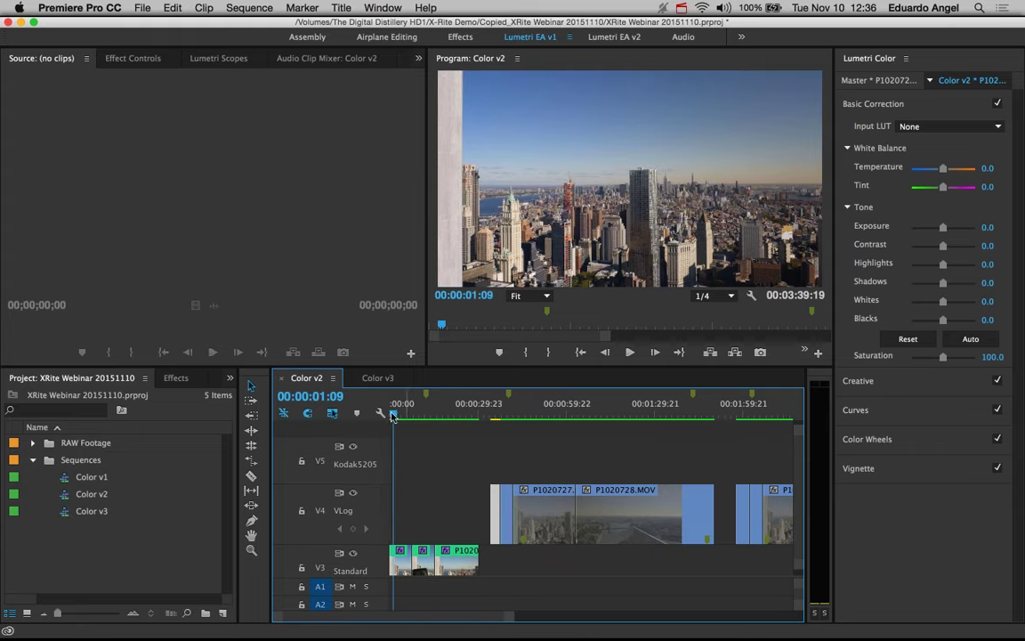
click(403, 418)
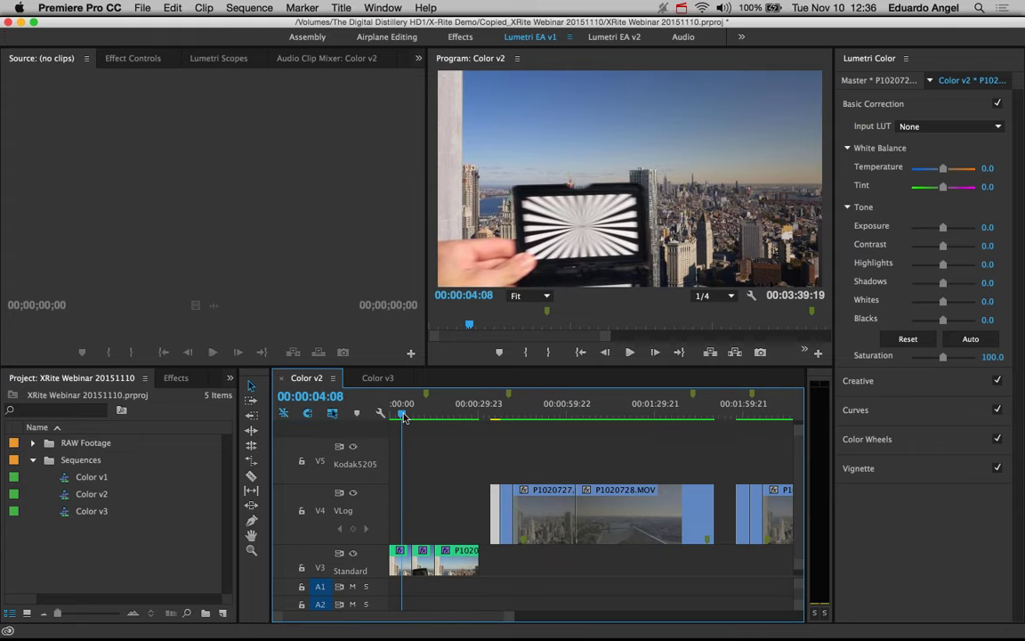
drag(403, 417, 398, 420)
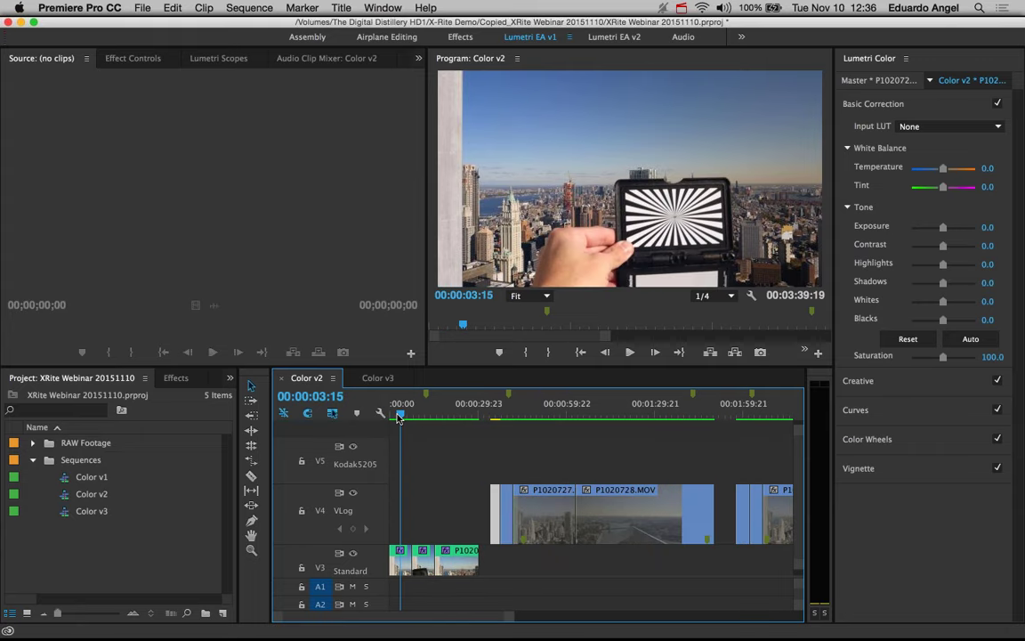
key(Home)
key(space)
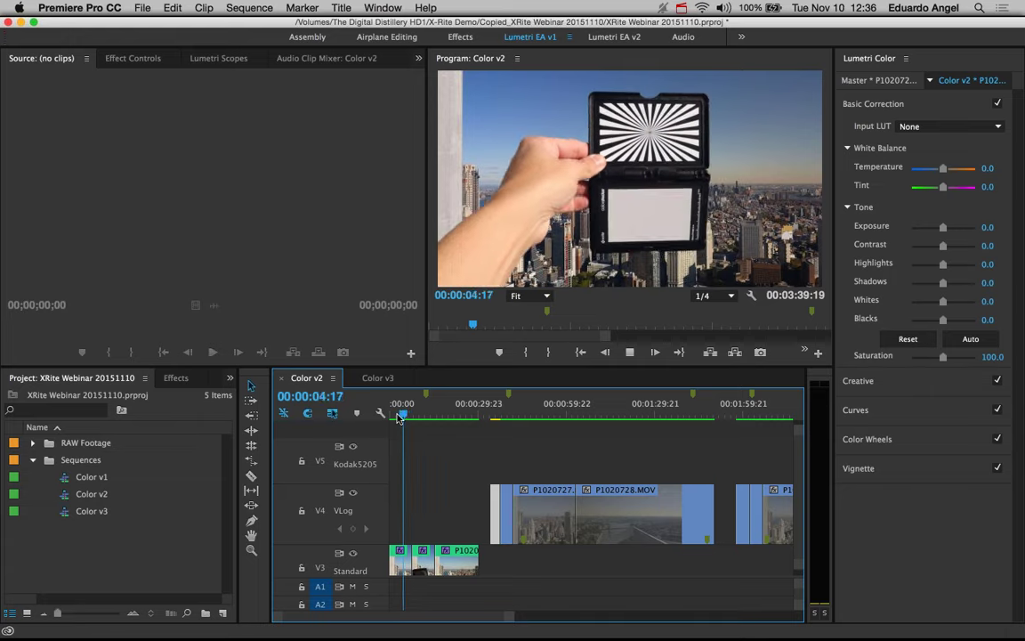
key(space)
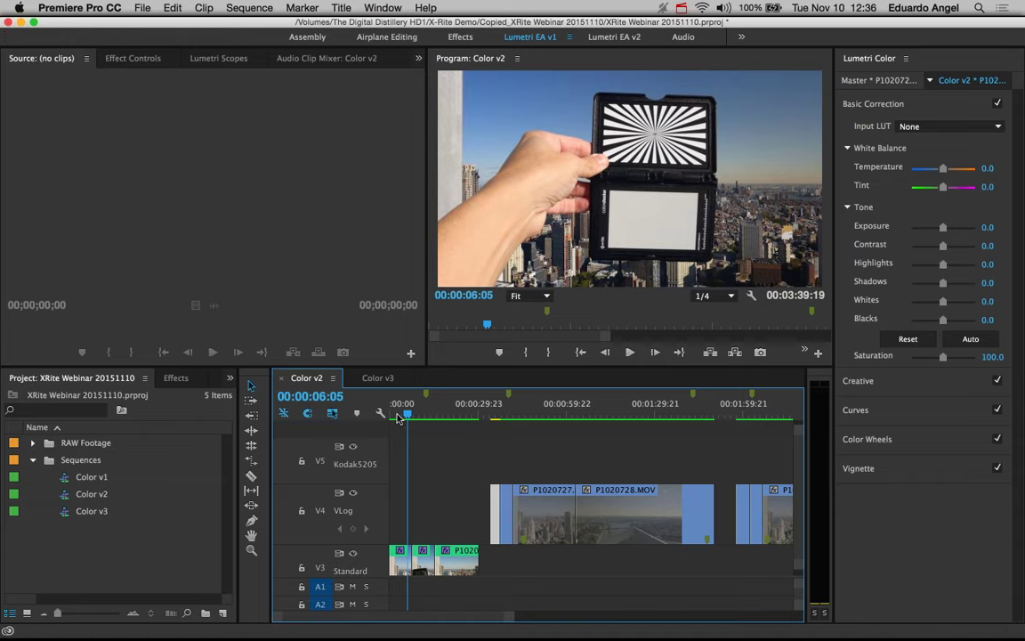
key(space)
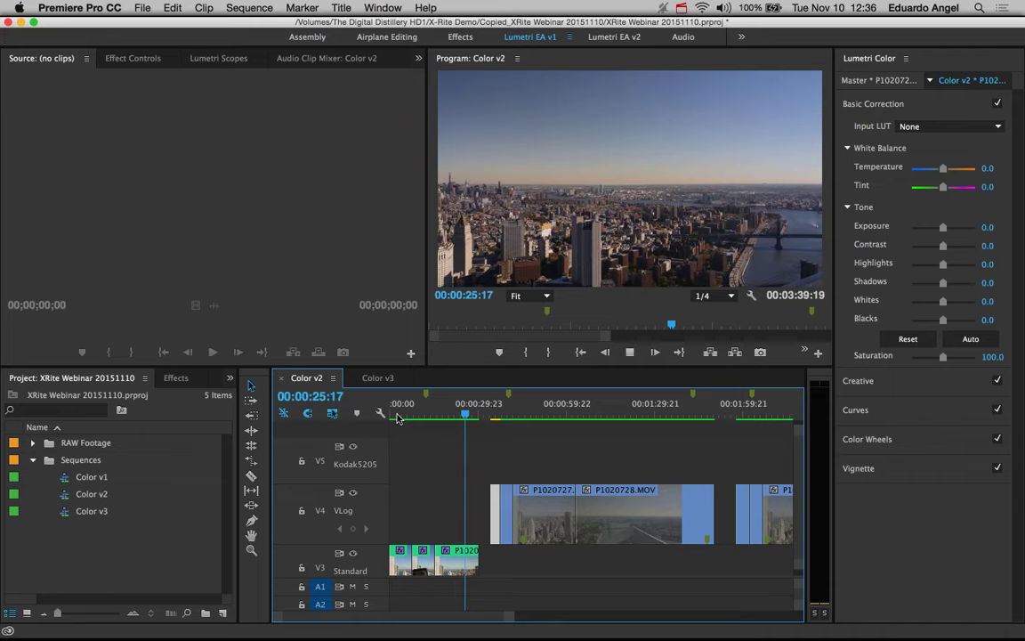
key(space)
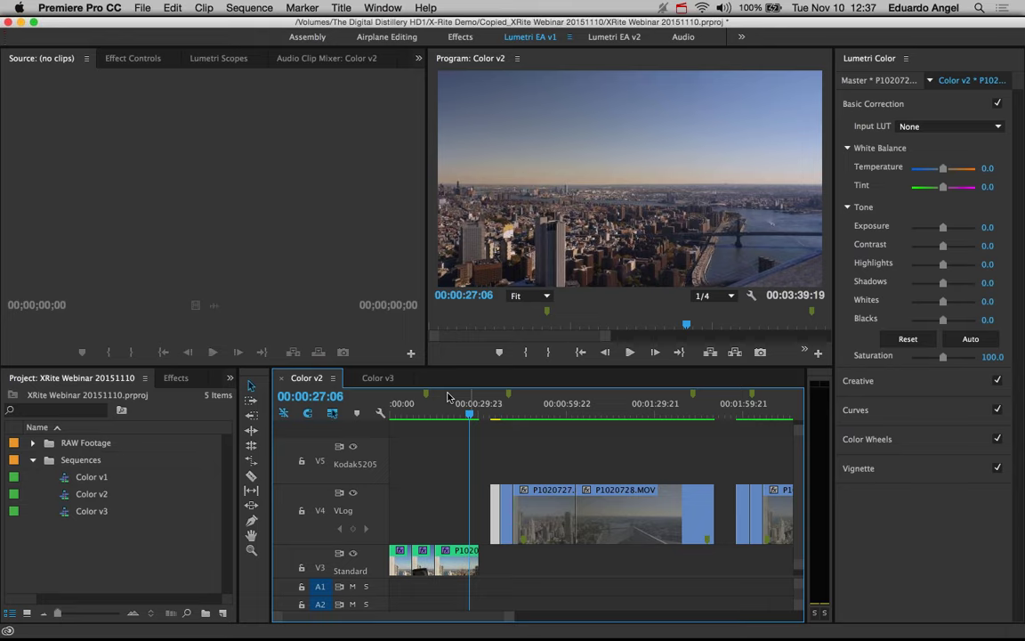
Compare the white balance card shot at the start of the VLog track with the opening Standard footage
click(493, 415)
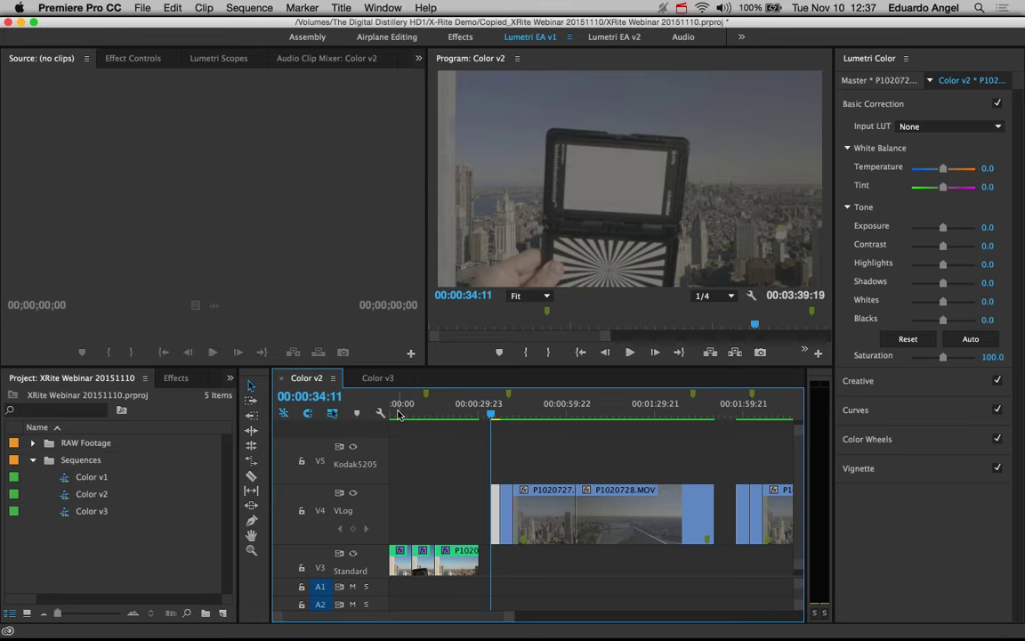
drag(490, 415, 402, 415)
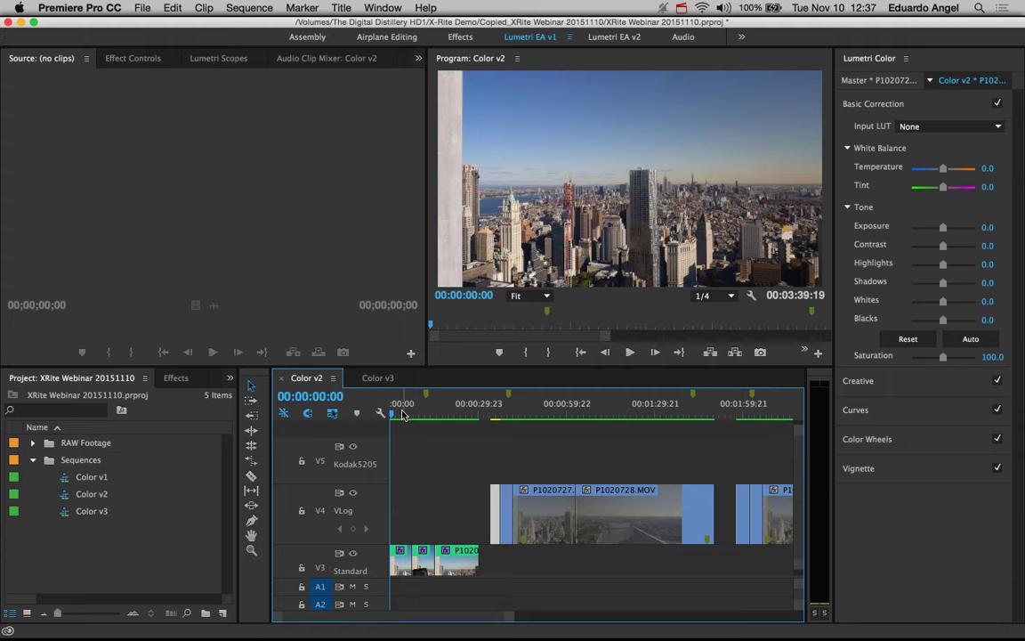
click(402, 415)
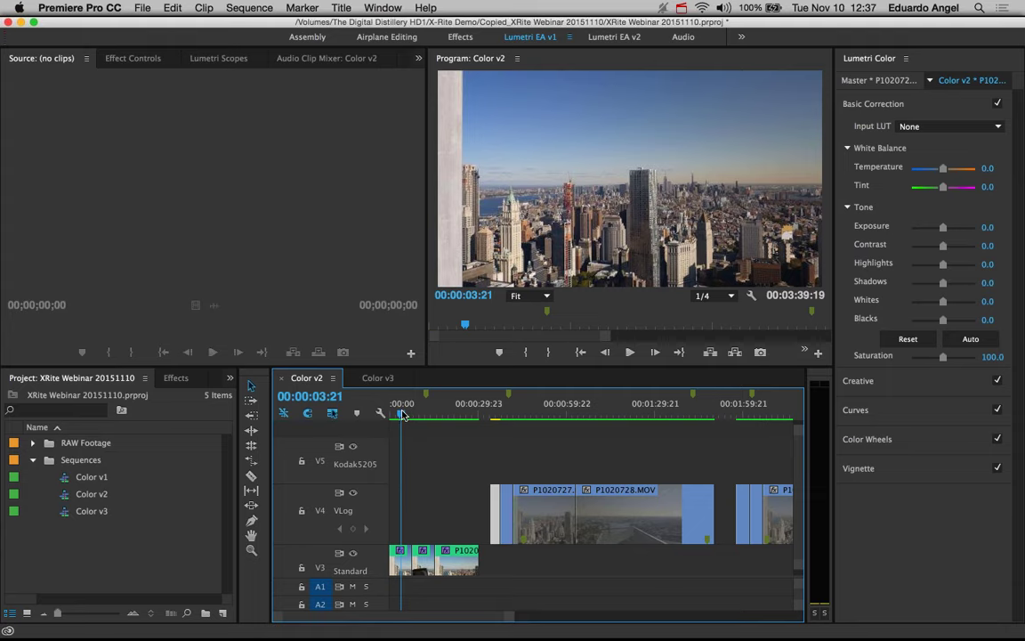
click(499, 414)
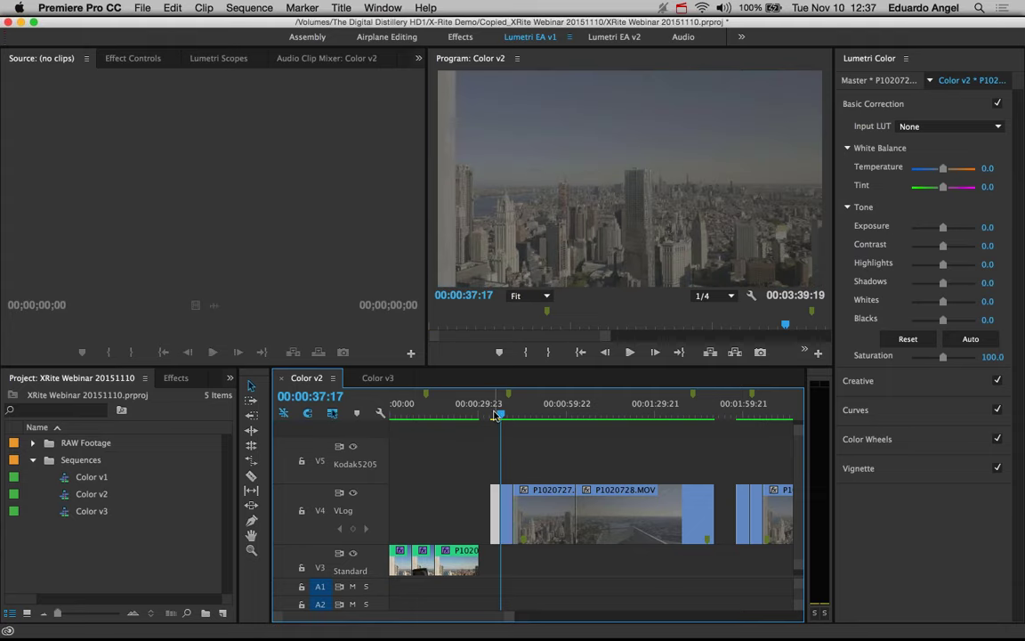
Play the first group of VLog clips, pausing at the color chart and skipping ahead into P1020728.MOV
click(494, 416)
key(space)
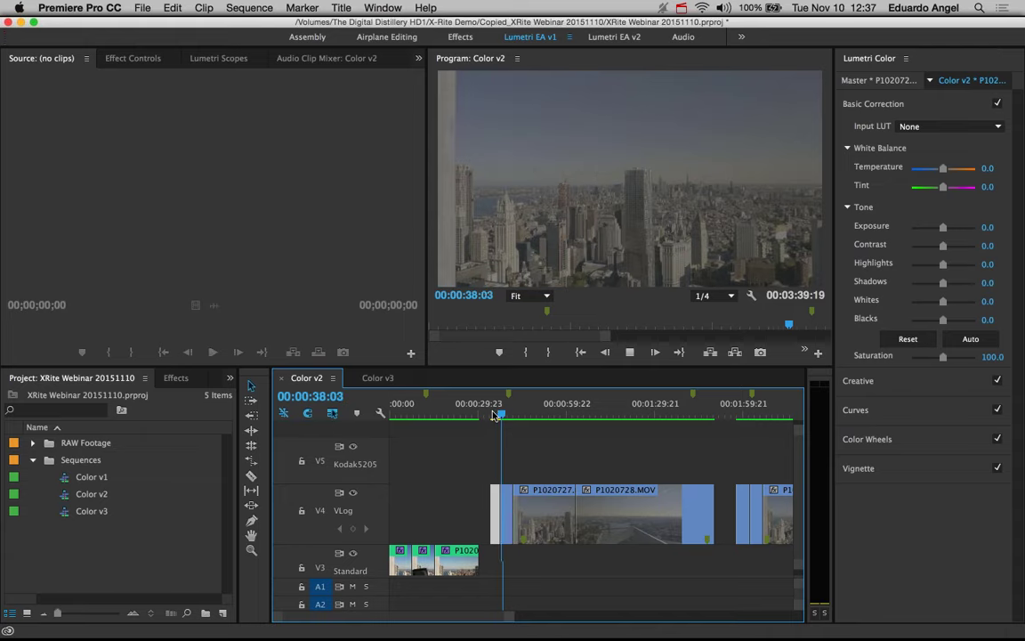
key(space)
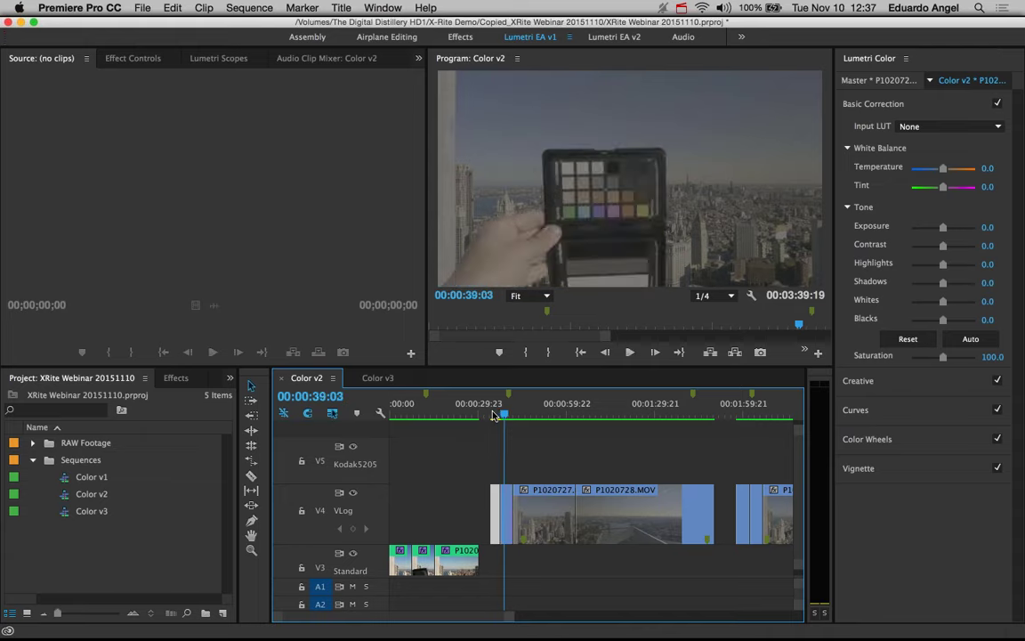
key(space)
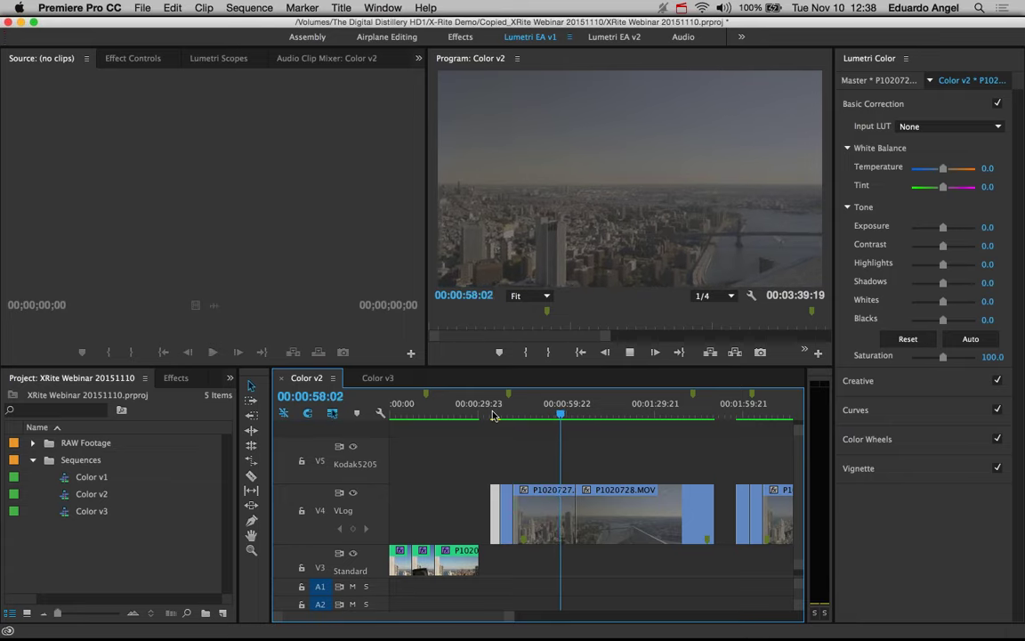
click(619, 415)
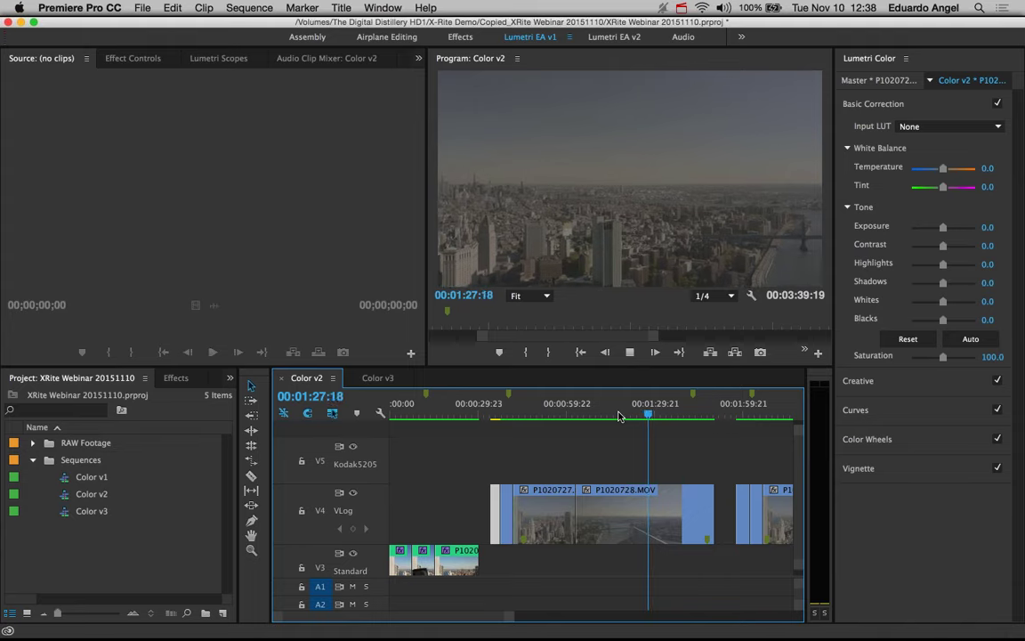
key(space)
scroll(574, 436, right, 3)
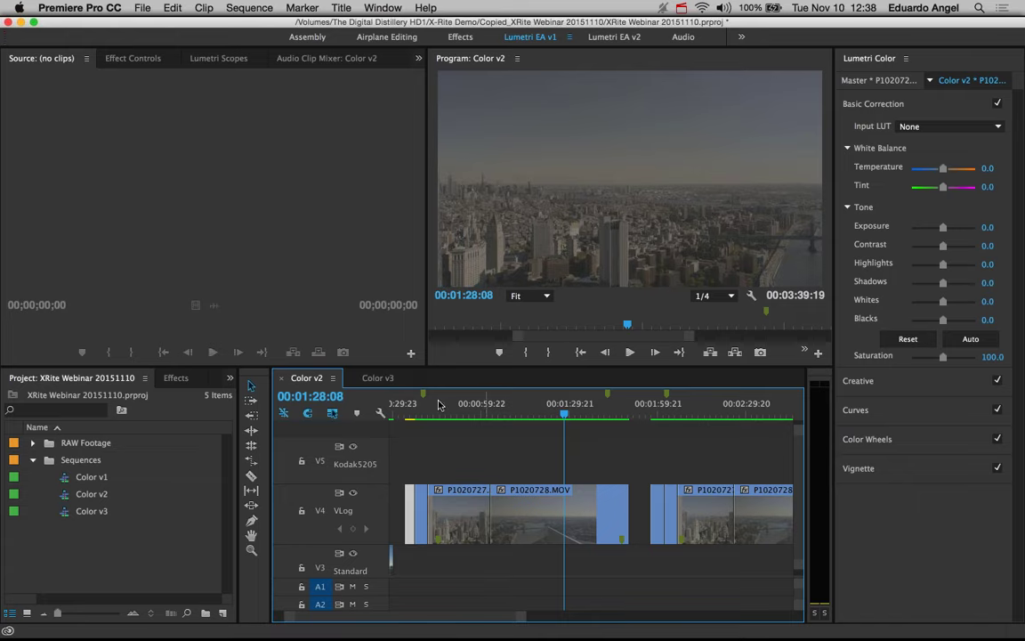
Find the Fast Color Corrector effect and apply it to the first P1020727.MOV clip on the VLog track
click(406, 414)
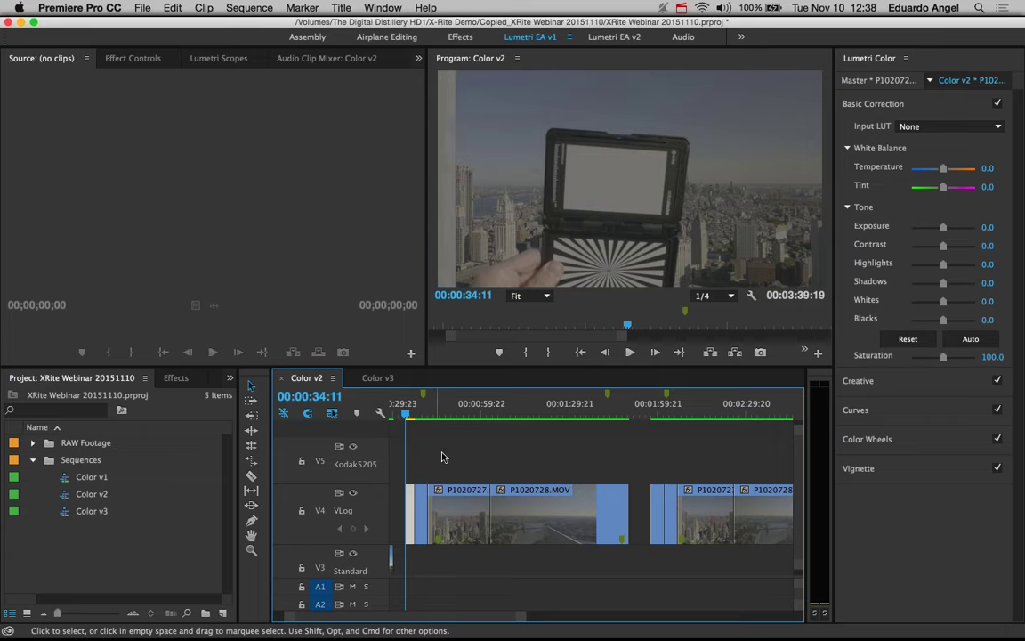
scroll(443, 456, up, 2)
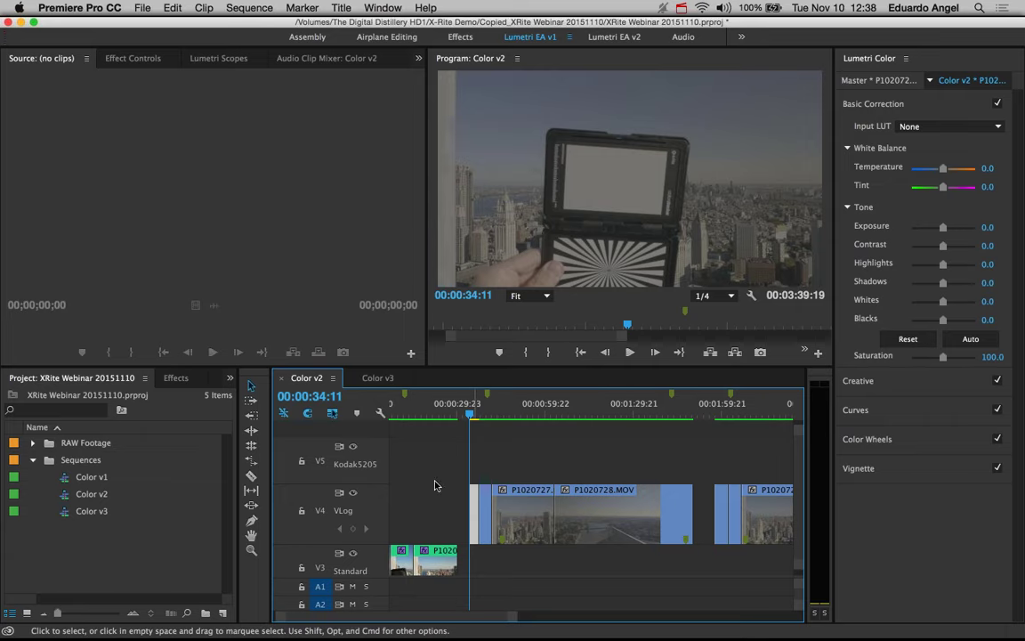
click(176, 381)
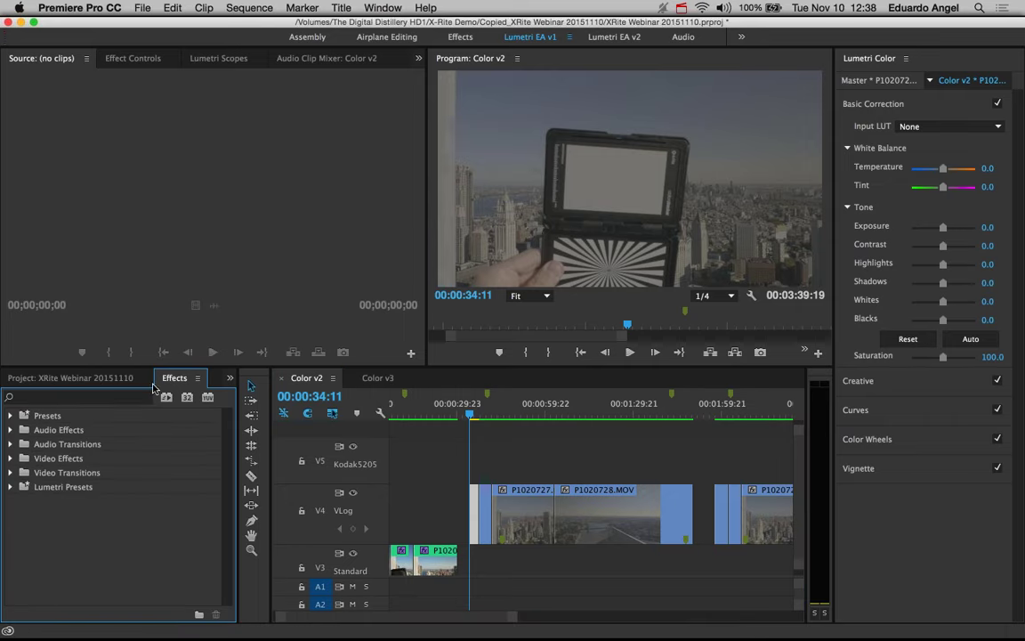
click(104, 397)
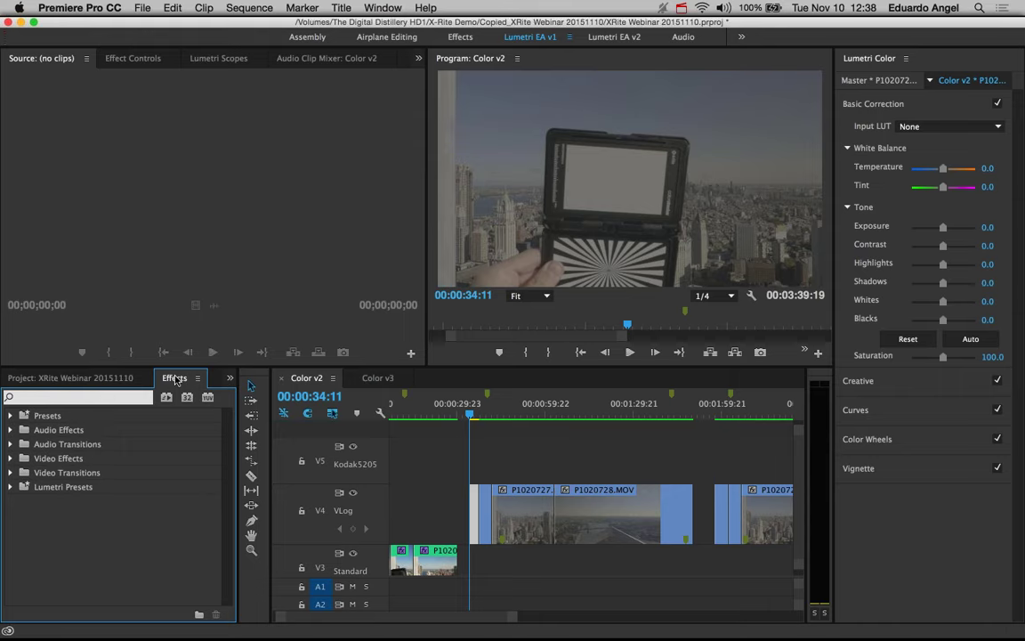
text(fast)
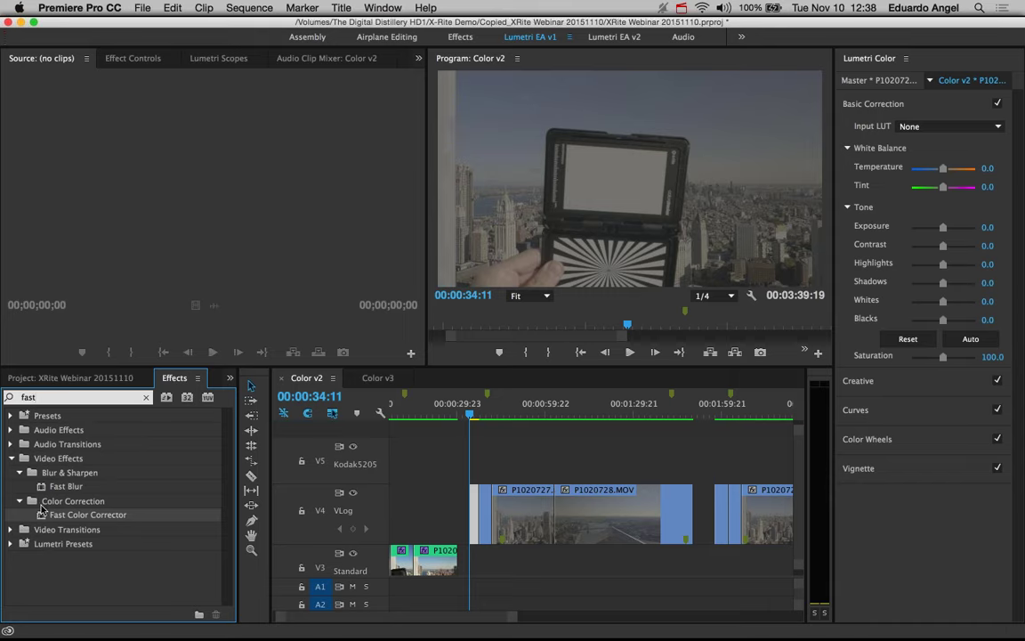
drag(44, 517, 474, 522)
Set the Fast Color Corrector's white balance by sampling the white card in the frame at 00:00:35:14
key(equal)
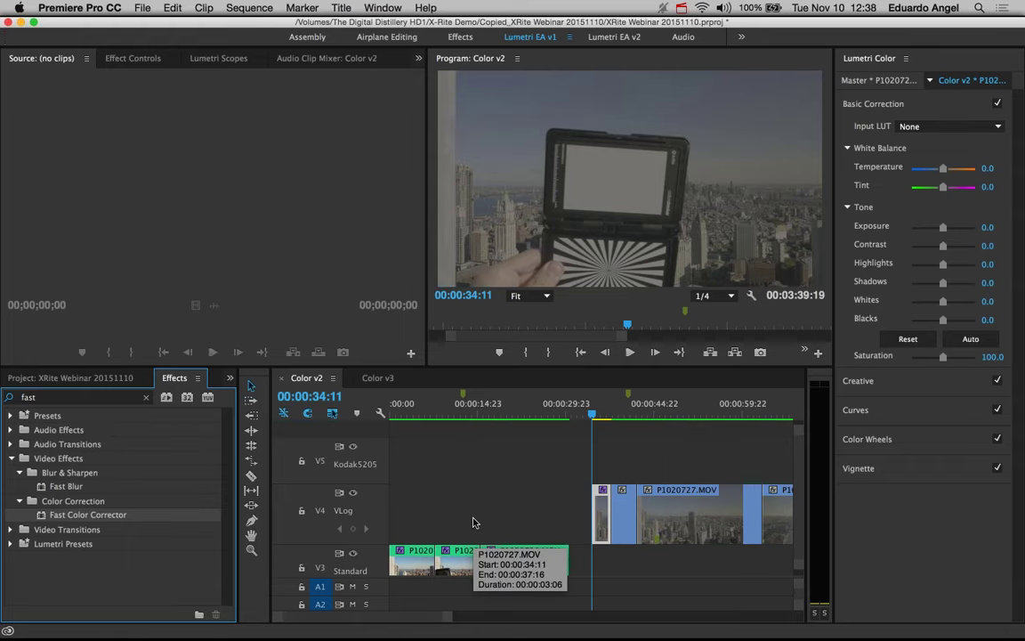
key(equal)
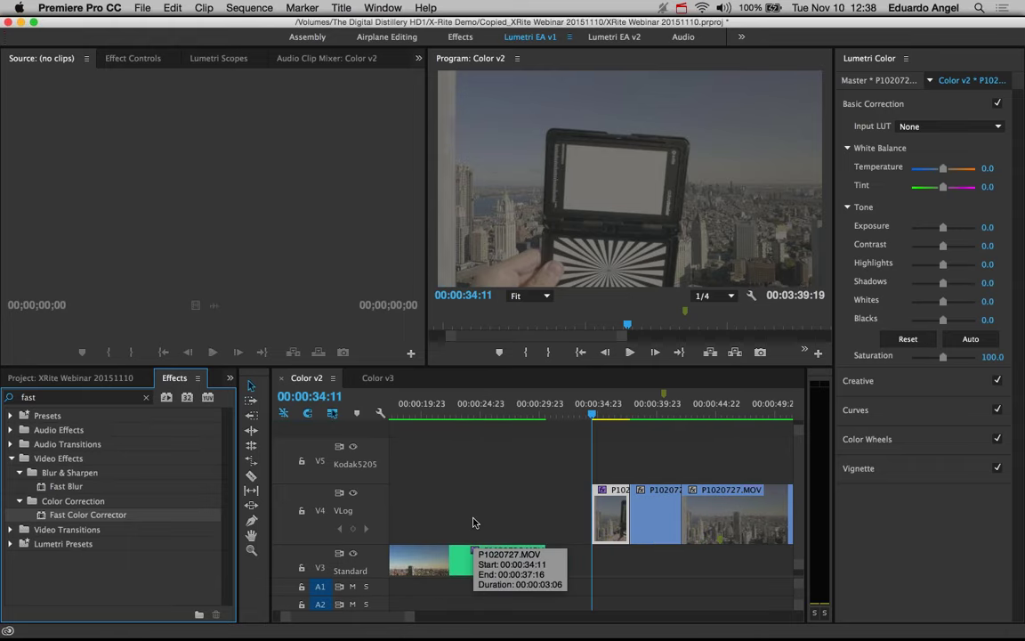
click(605, 411)
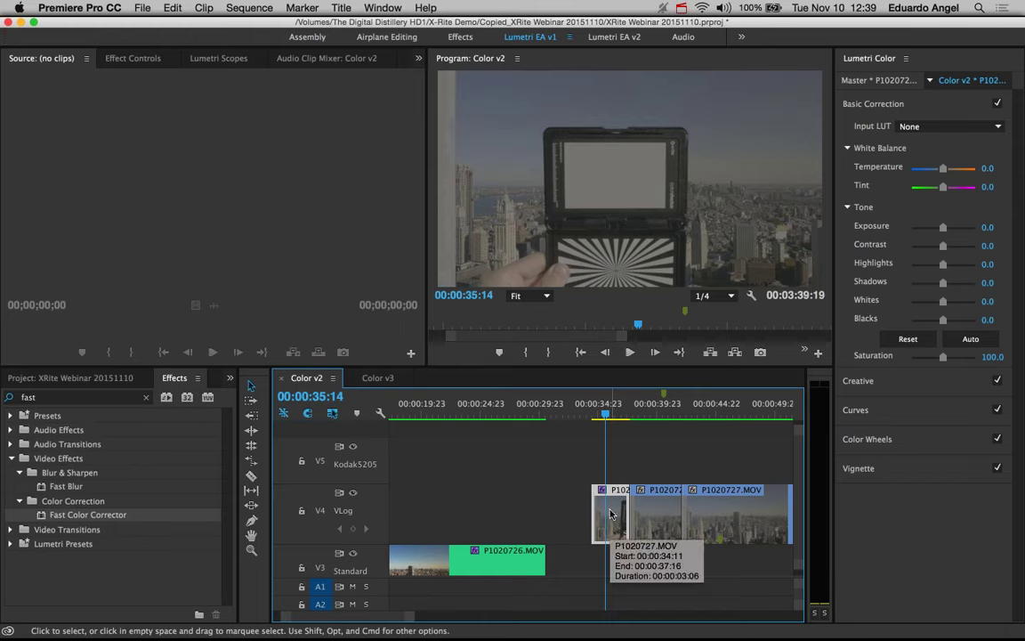
scroll(610, 514, down, 2)
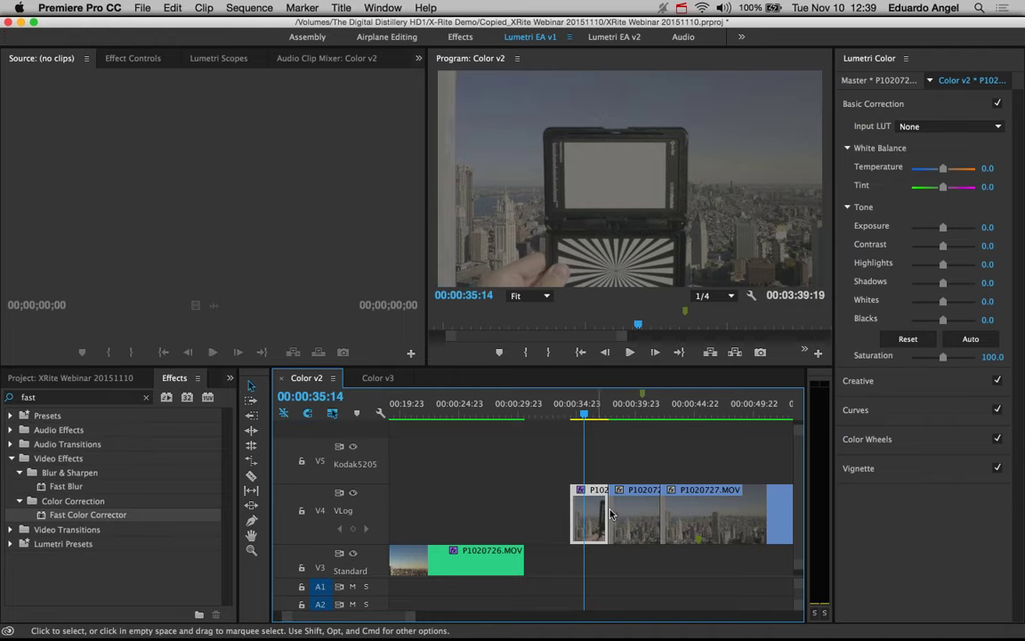
click(136, 61)
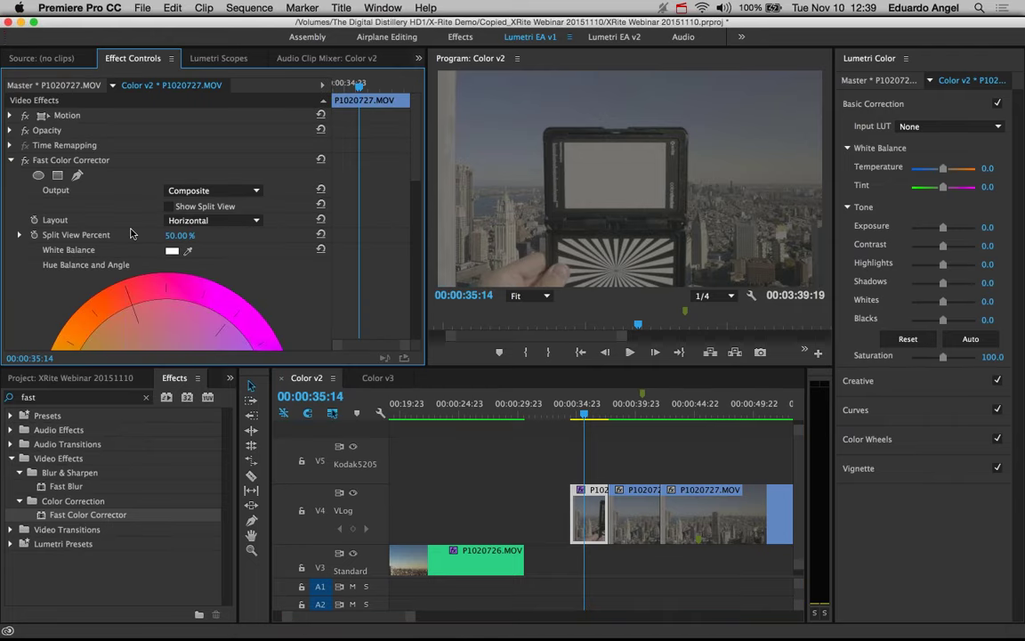
click(187, 253)
click(620, 173)
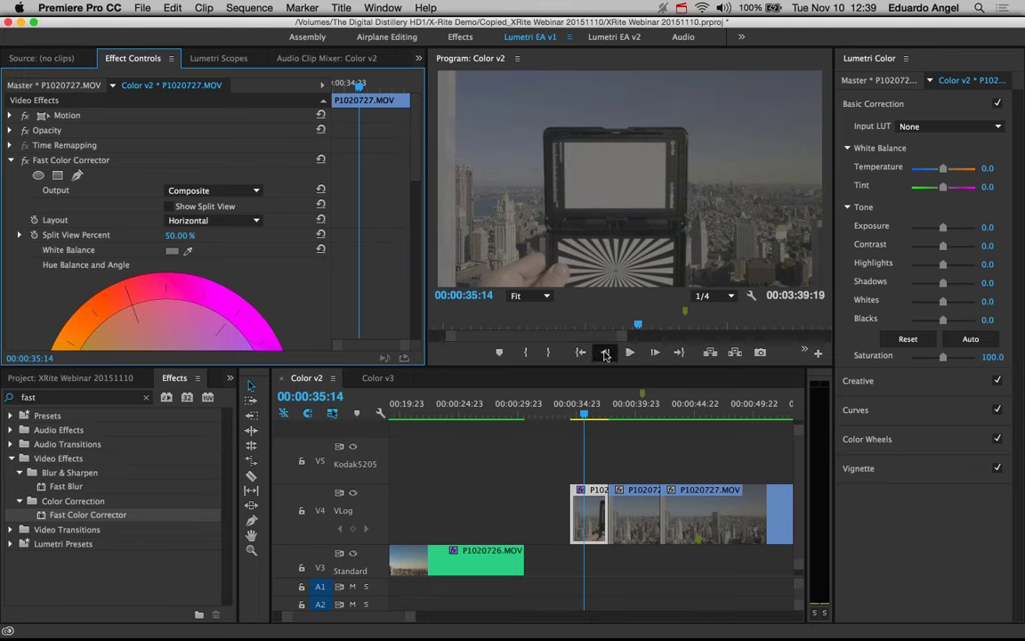
Park the playhead on the color chart at 00:00:39:05 and apply the Three-Way Color Corrector effect to the second P1020727.MOV clip on the VLog track
click(627, 418)
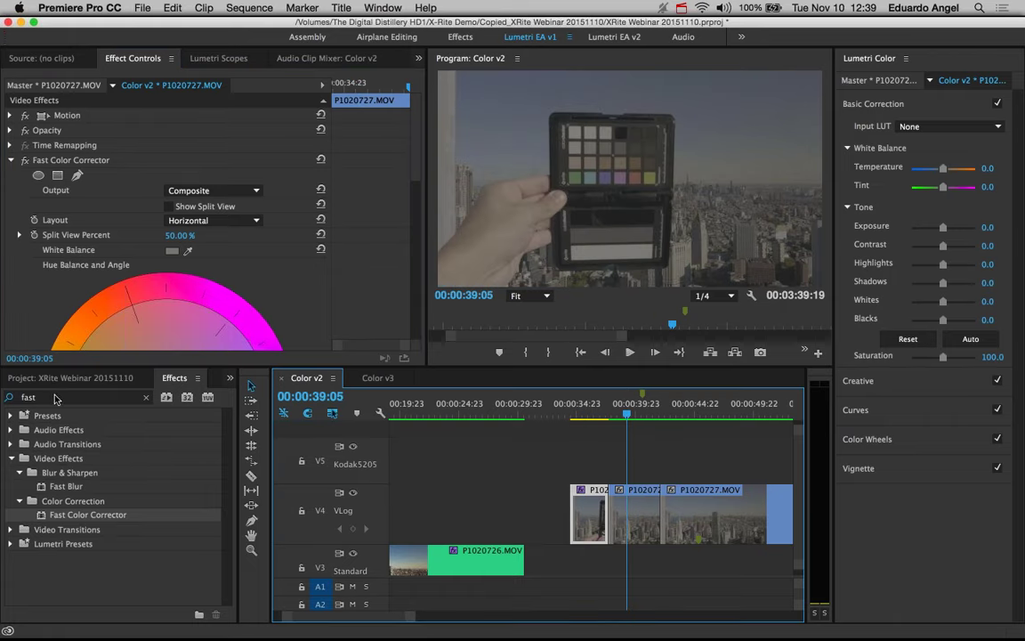
double_click(19, 397)
text(way)
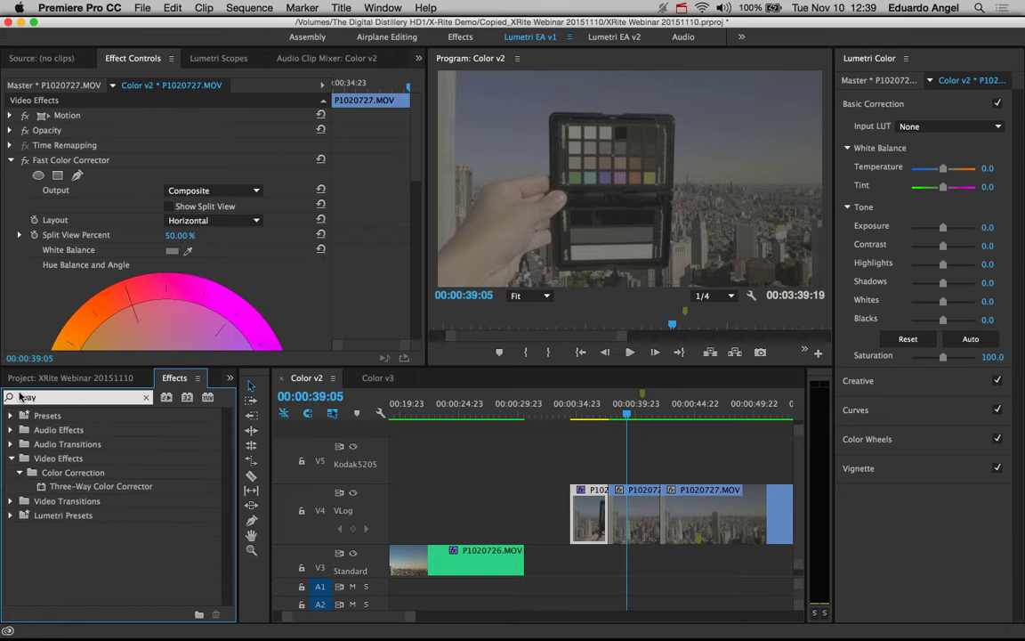
click(40, 487)
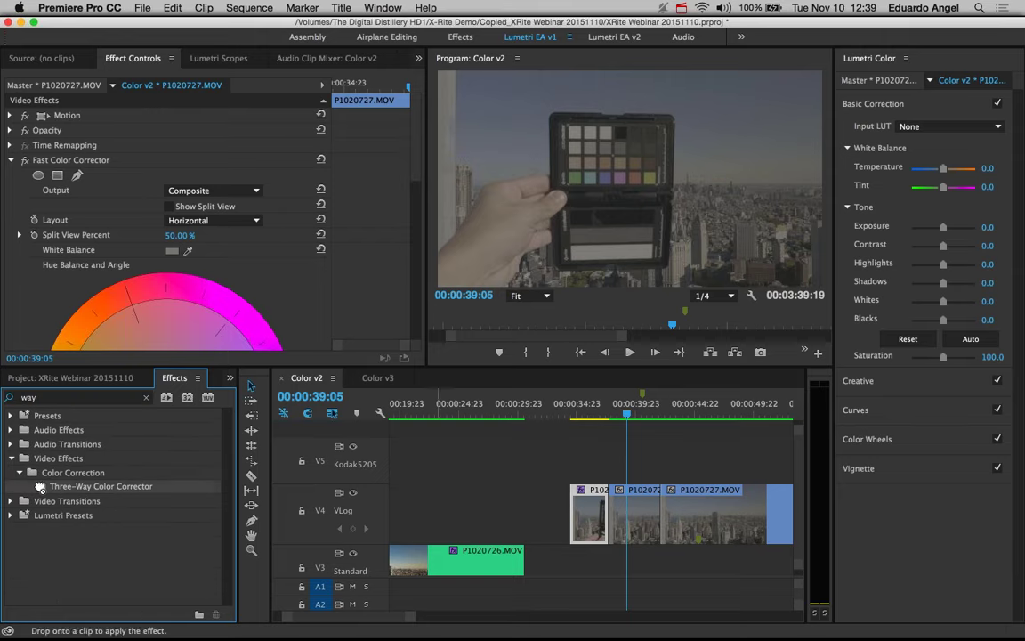
drag(40, 487, 637, 513)
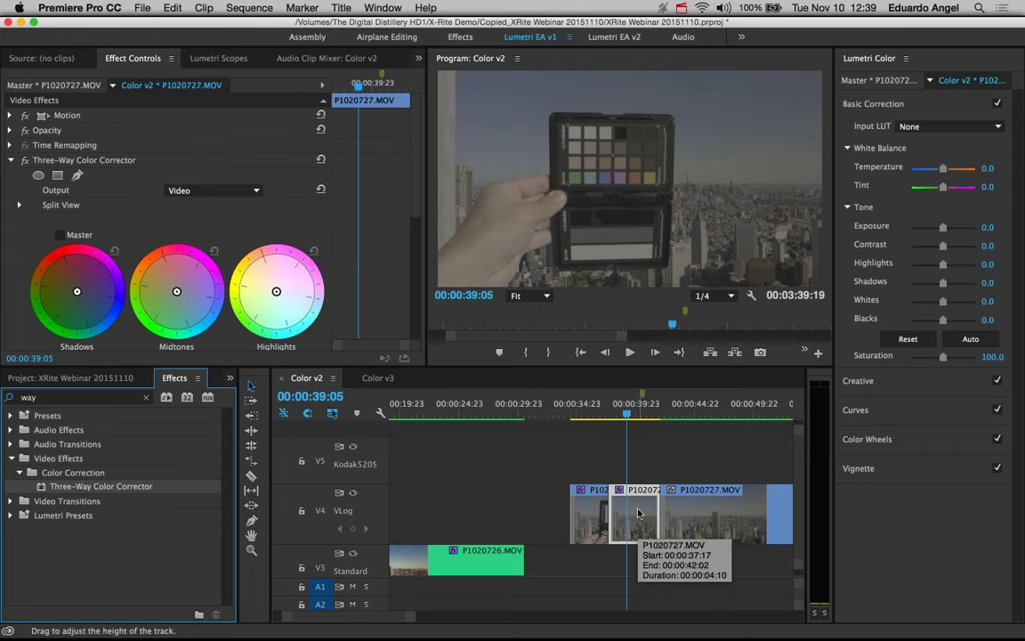
Set the Three-Way Color Corrector's shadows, midtones and highlights by sampling the chart's black, gray and white strips
scroll(173, 224, down, 3)
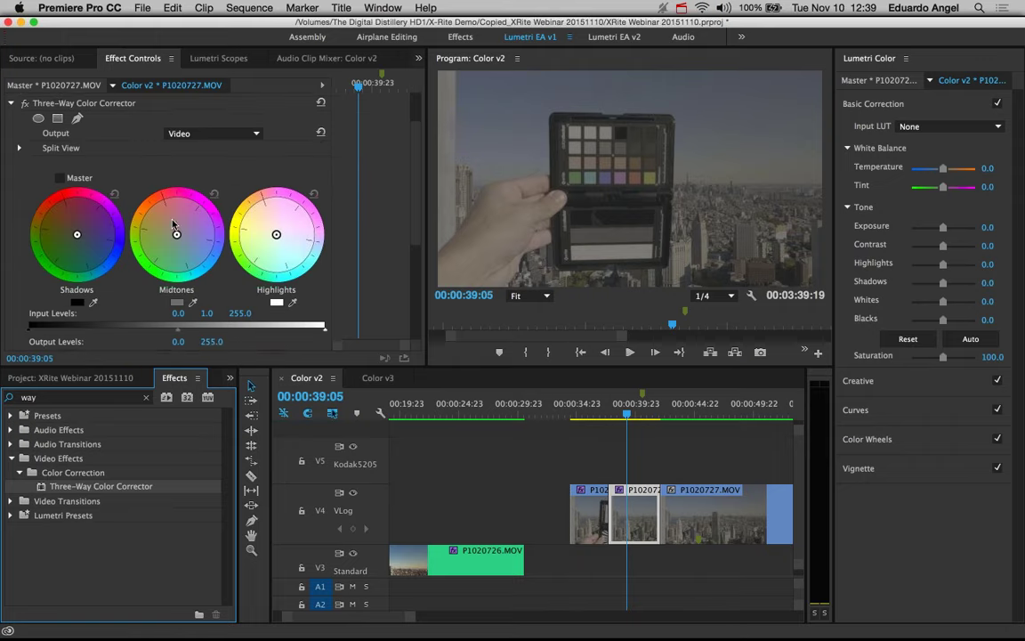
scroll(173, 224, down, 1)
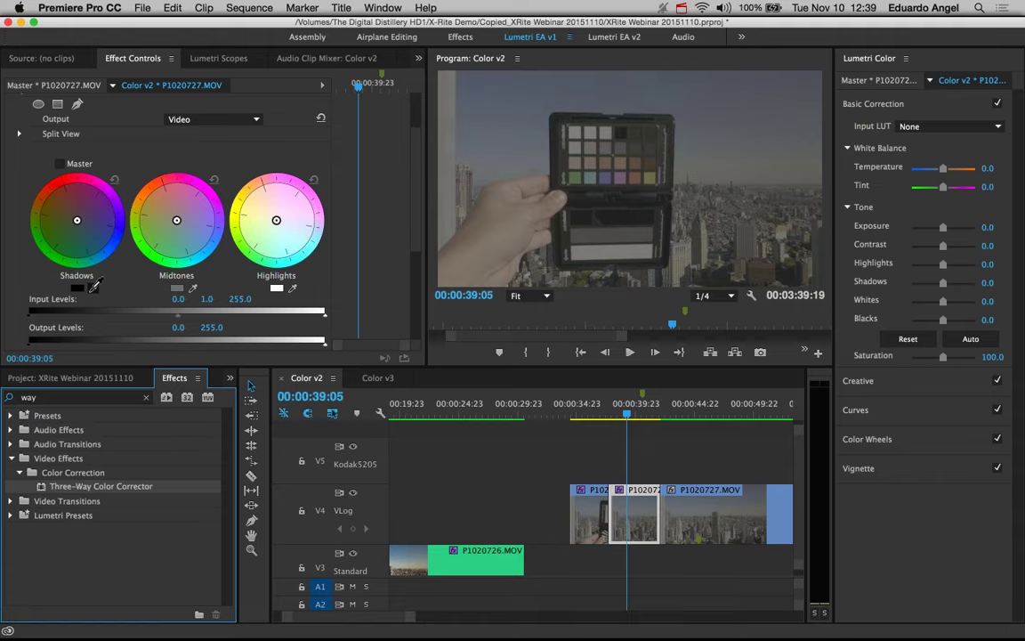
click(94, 287)
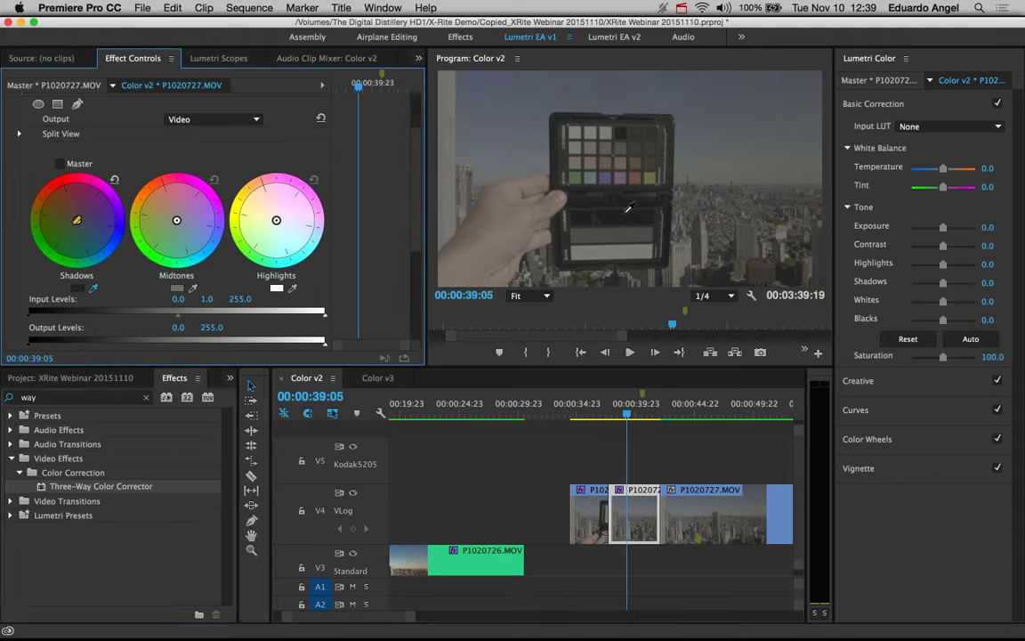
click(646, 219)
click(193, 288)
click(638, 235)
click(294, 290)
click(628, 253)
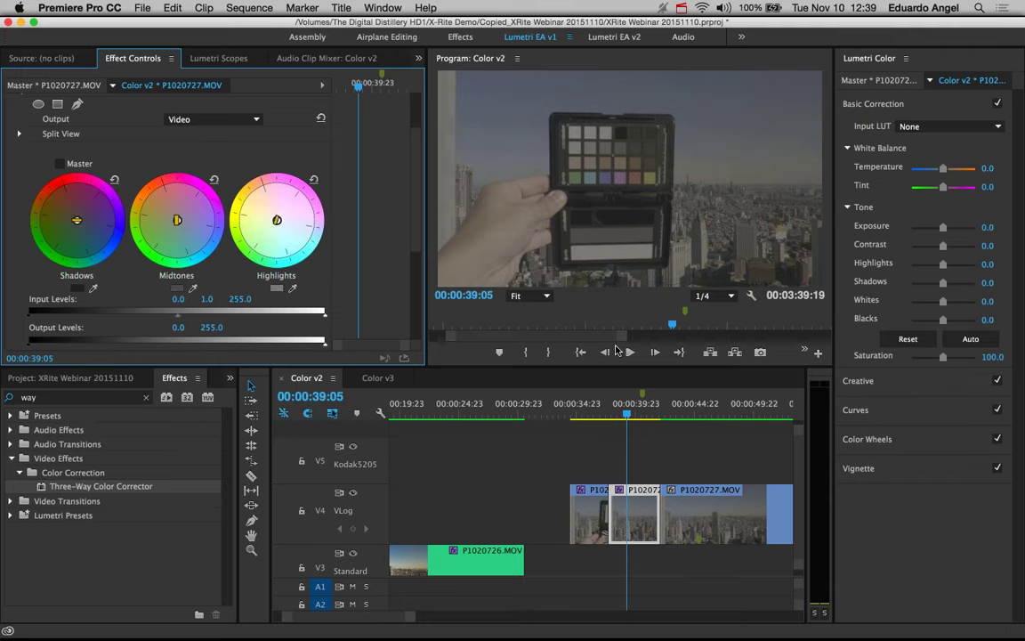
Select the third P1020727.MOV clip on the VLog track and play its opening up to 00:00:45:22
scroll(564, 436, down, 2)
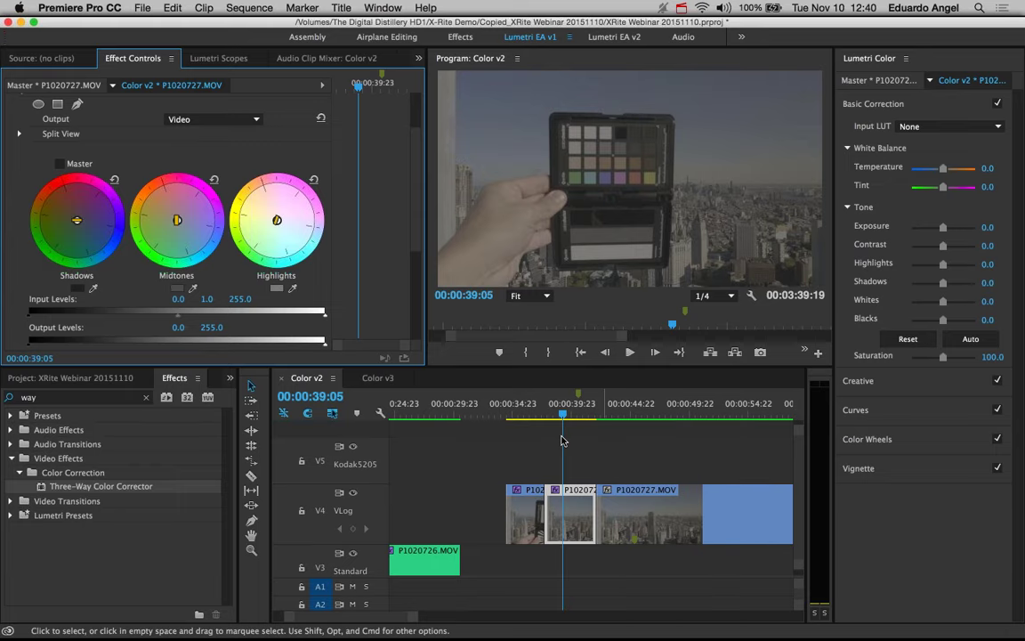
scroll(561, 440, down, 2)
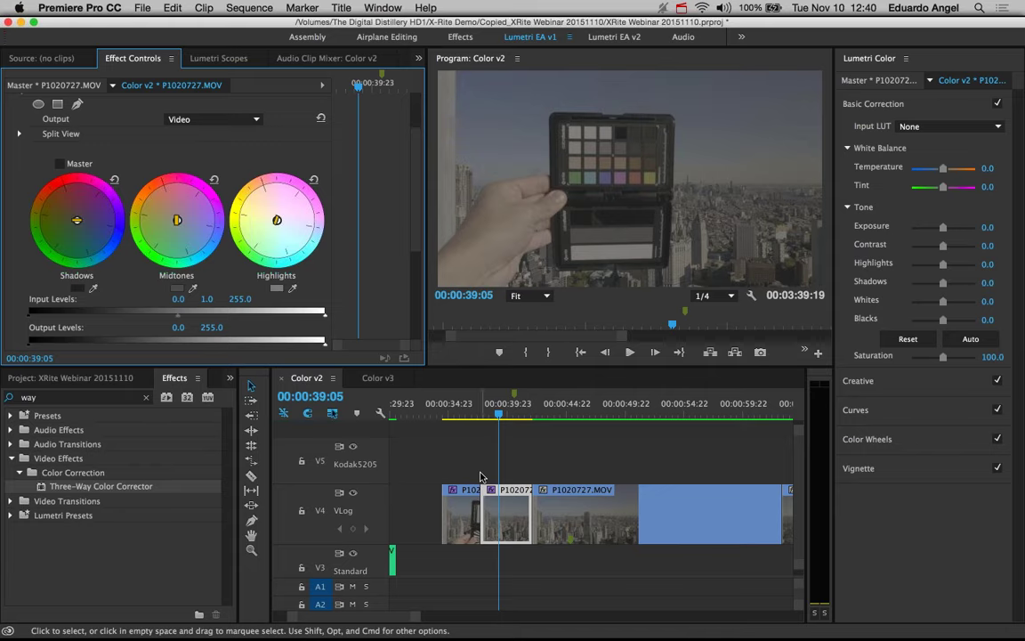
click(561, 512)
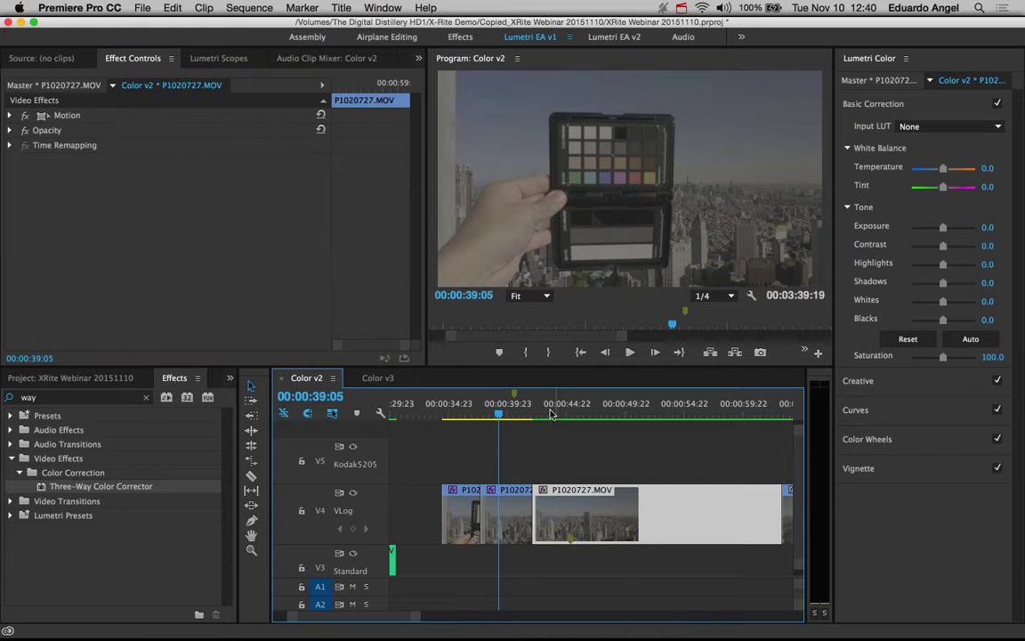
click(552, 414)
key(space)
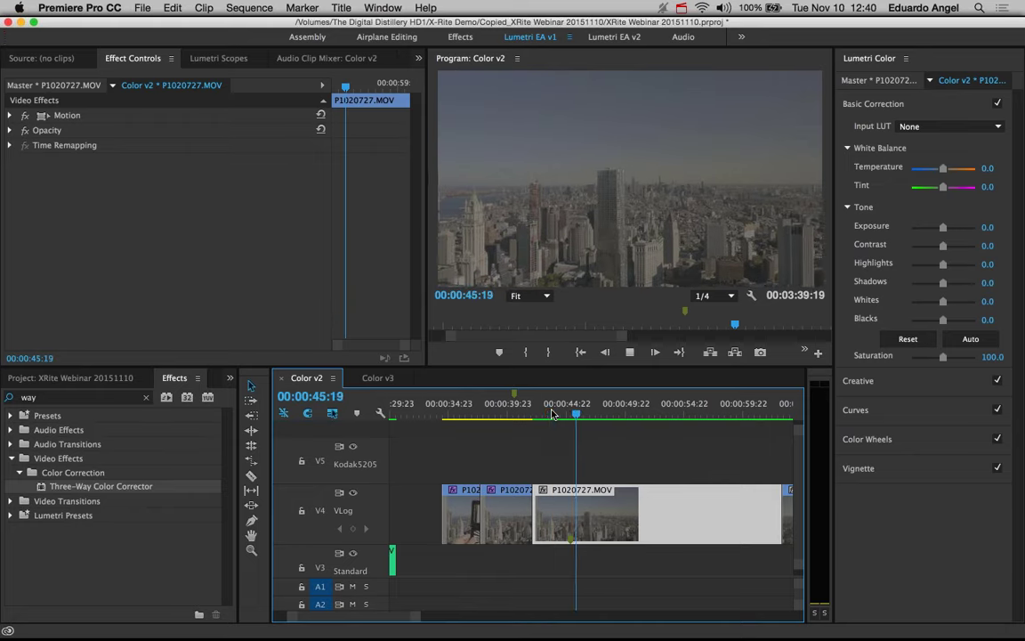
key(space)
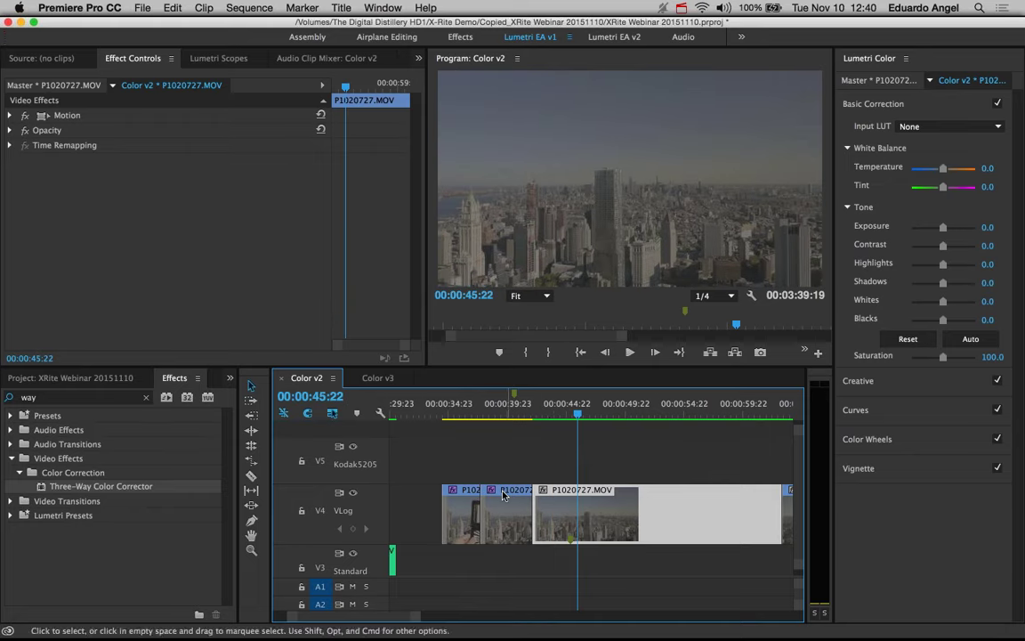
Copy the first P1020727.MOV clip and paste its attributes, including Fast Color Corrector, onto the third P1020727.MOV clip
click(461, 532)
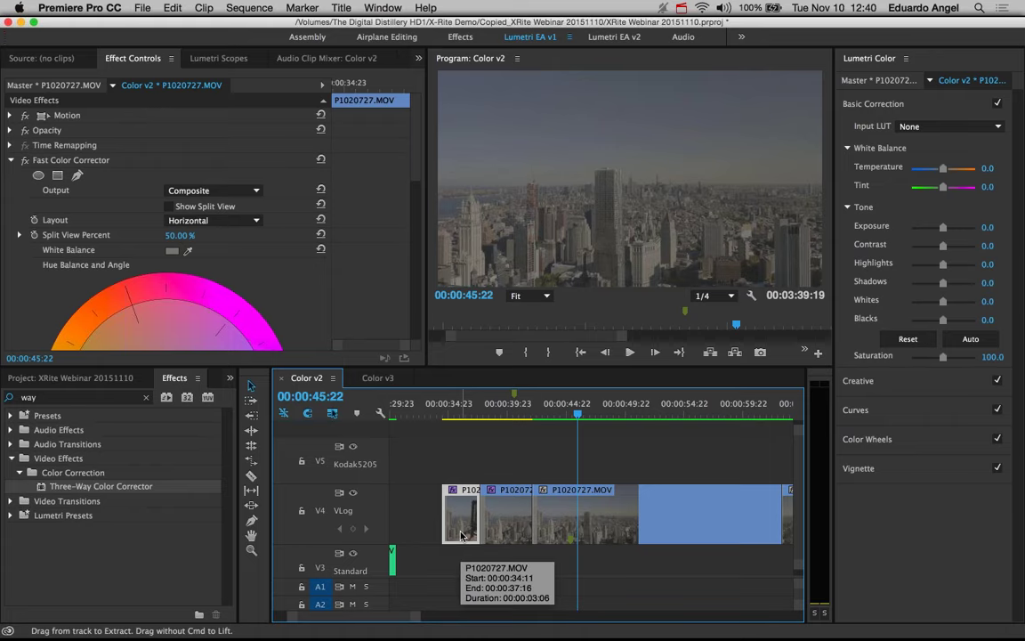
key(d)
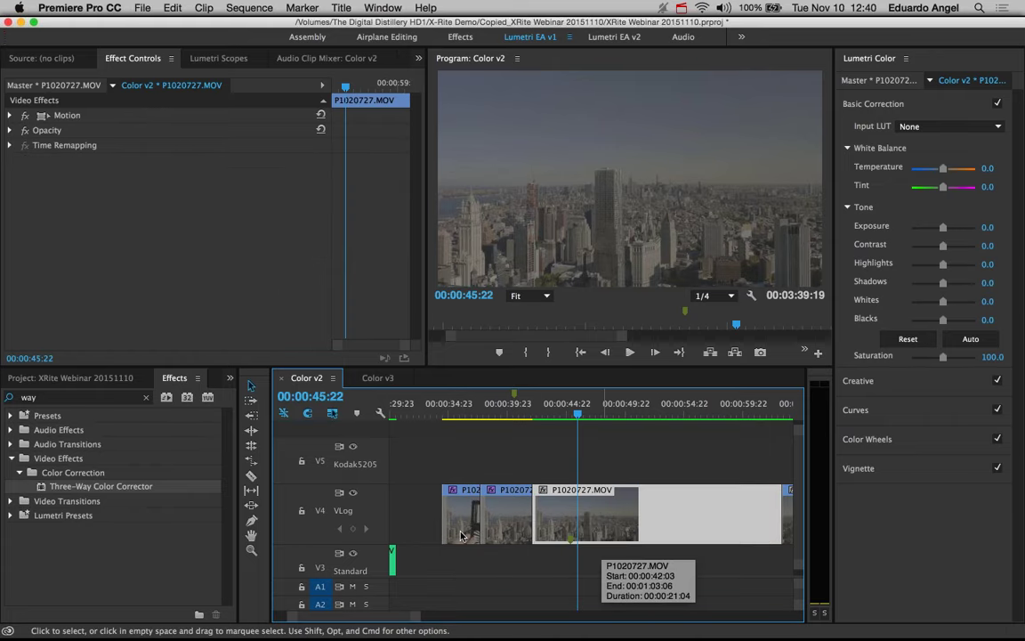
right_click(461, 533)
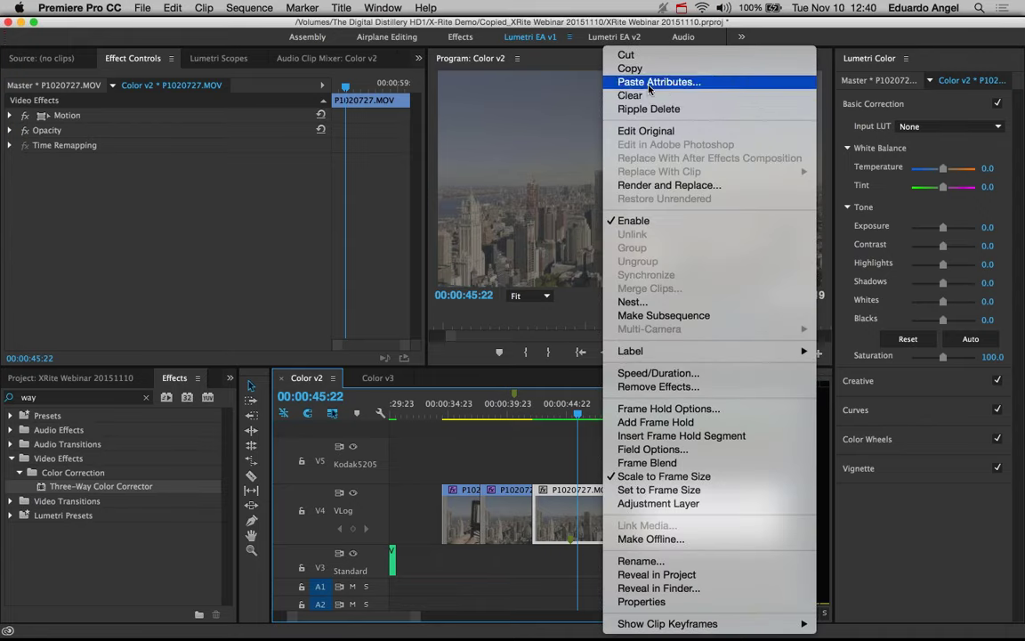
click(649, 85)
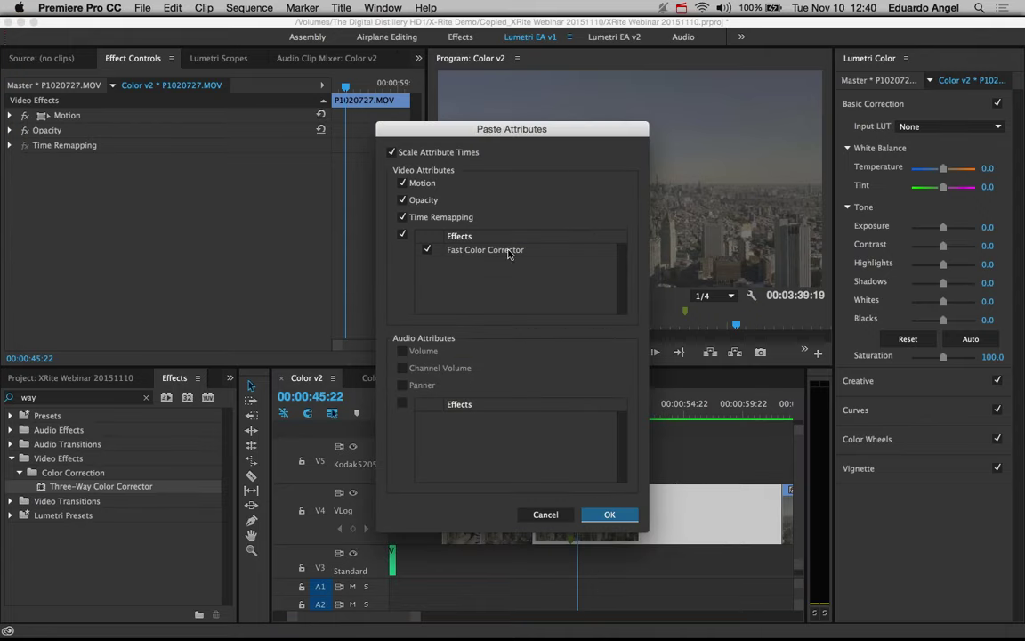
click(610, 514)
Copy the second P1020727.MOV clip and paste its attributes, including Three-Way Color Corrector, onto the third P1020727.MOV clip
click(504, 520)
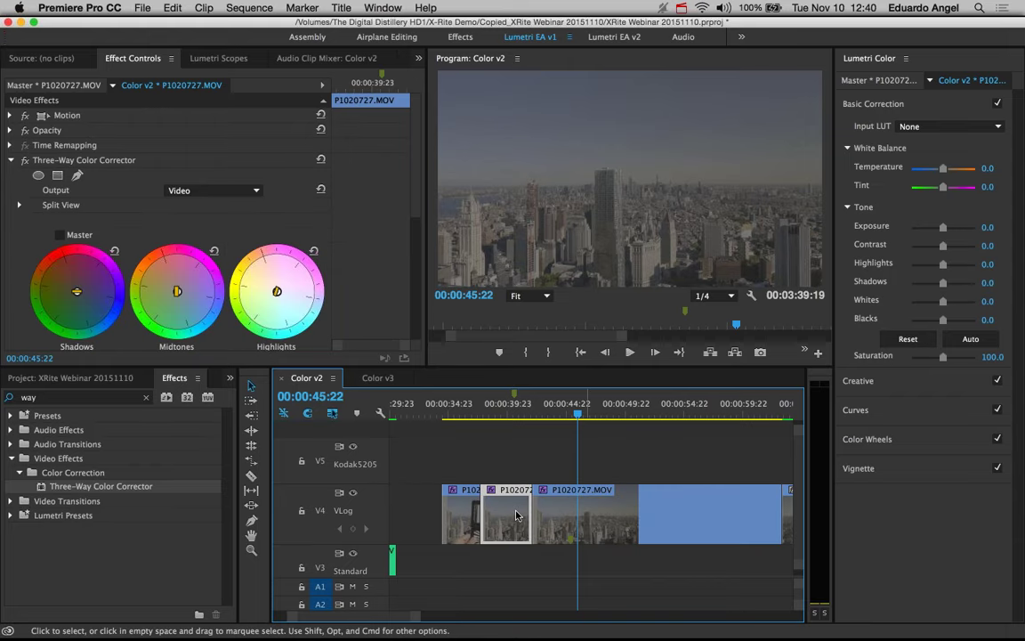
right_click(586, 512)
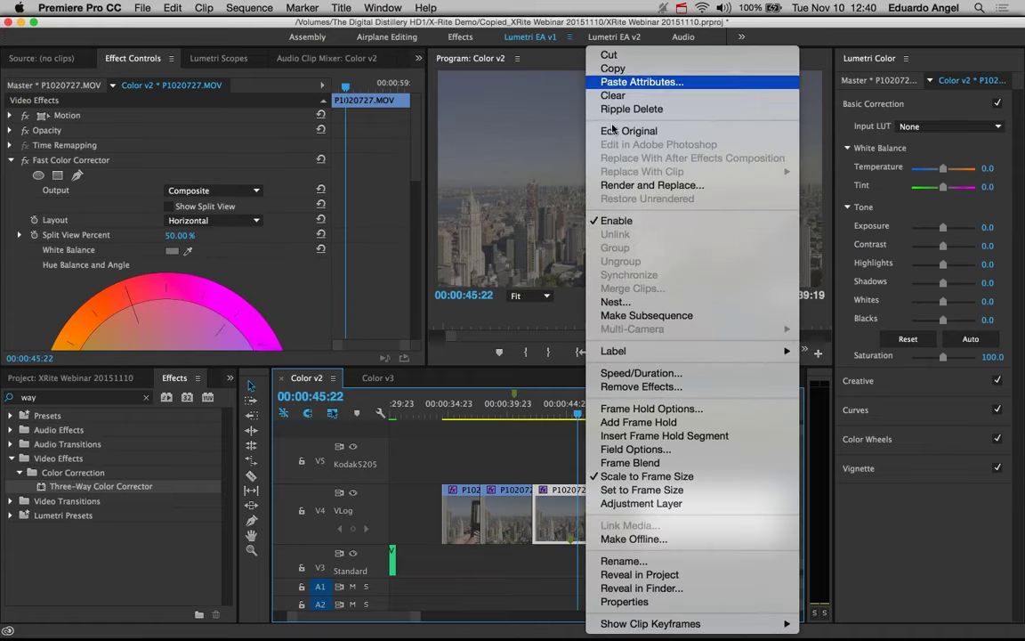
click(622, 81)
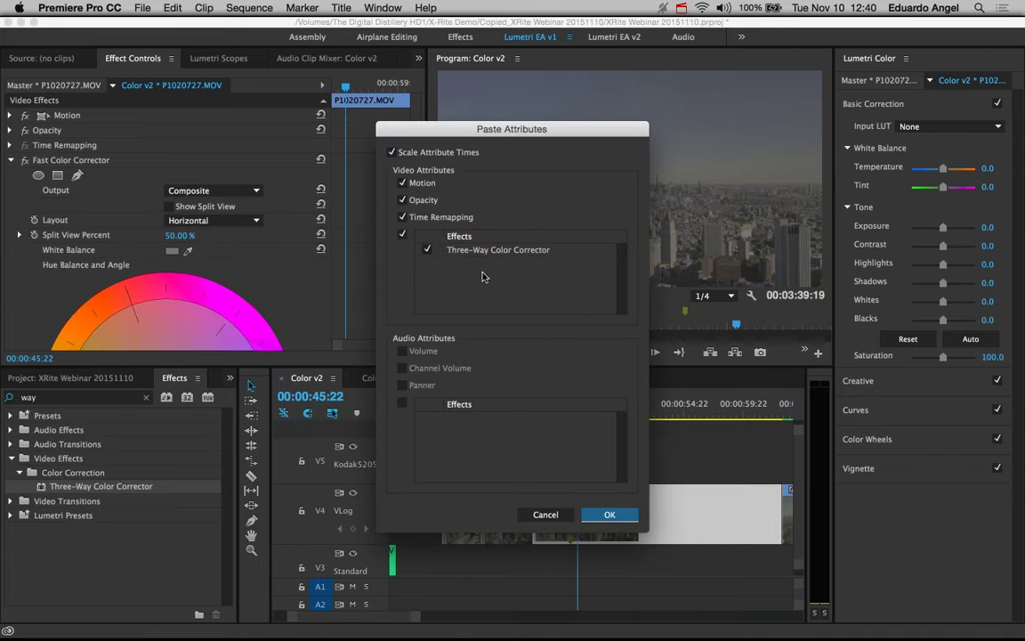
click(609, 516)
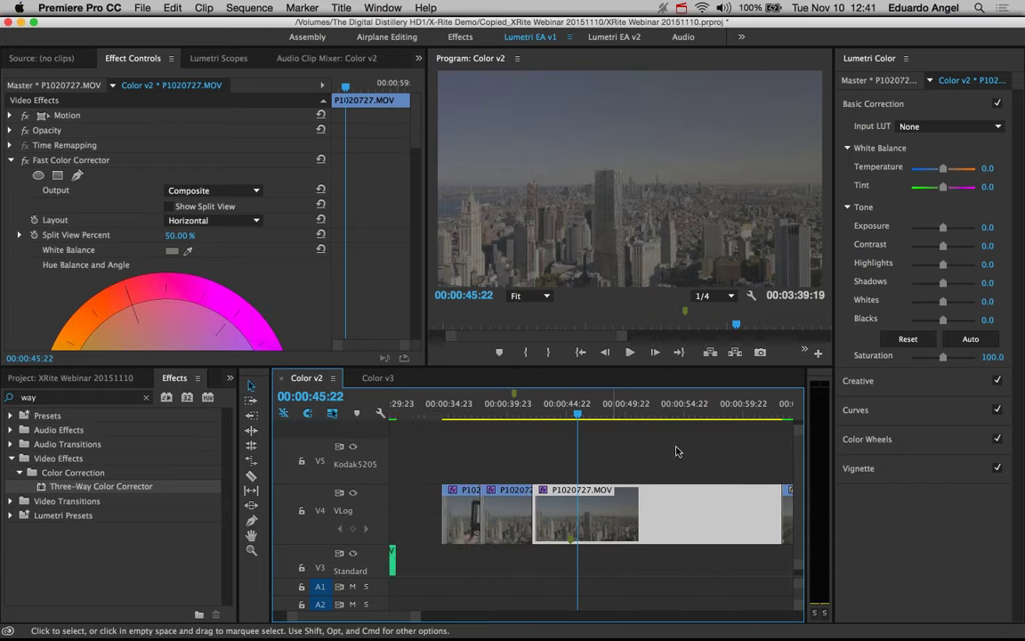
Look over the VLog clip groups along the sequence and park the playhead at 00:00:56:12 in the third P1020727.MOV clip
scroll(612, 449, right, 3)
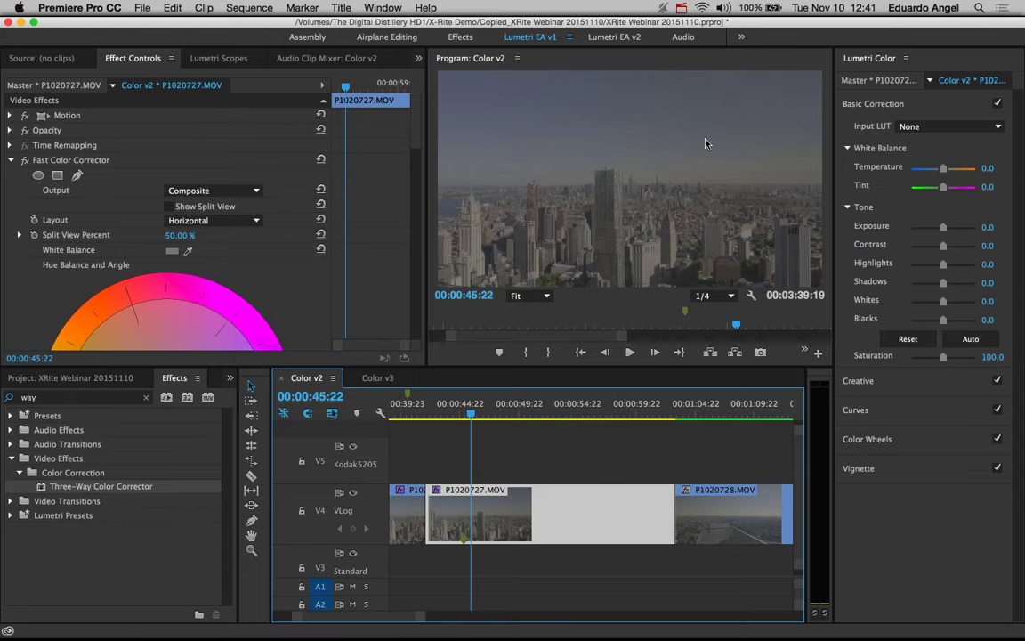
scroll(568, 433, down, 4)
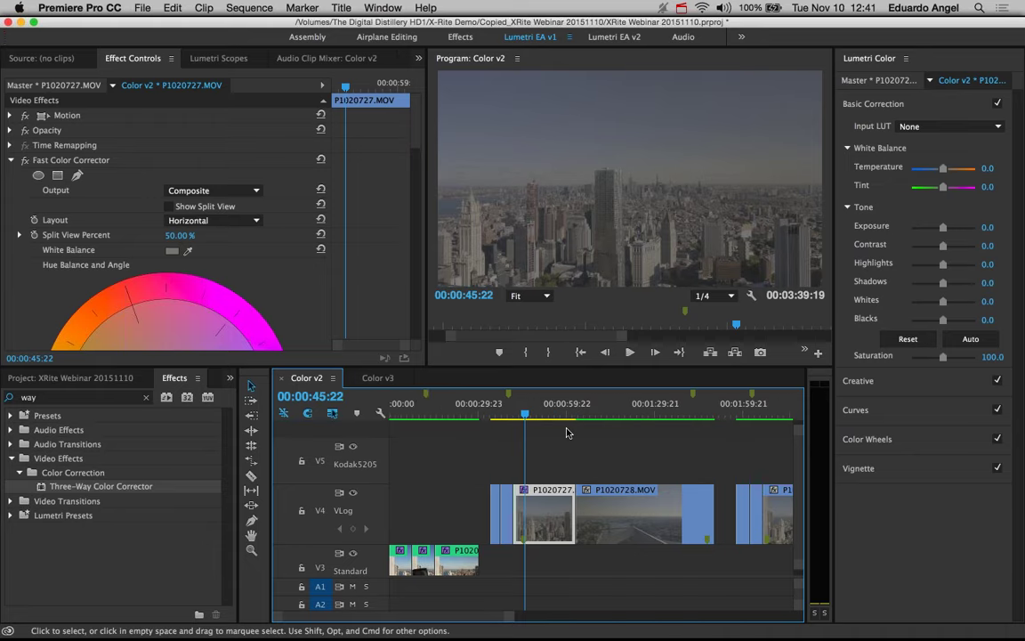
scroll(515, 476, right, 2)
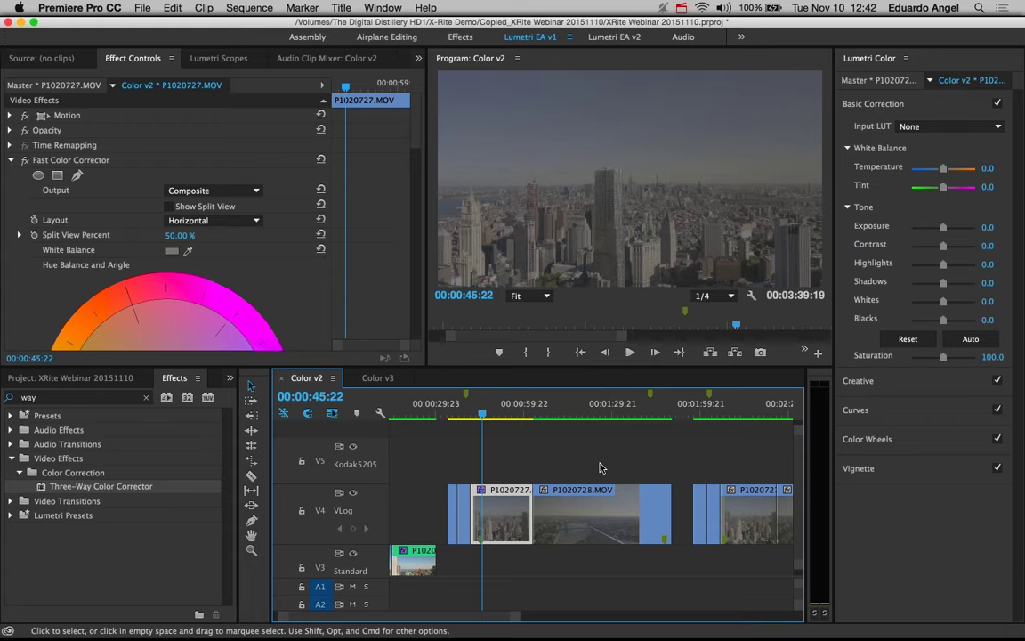
scroll(600, 467, right, 2)
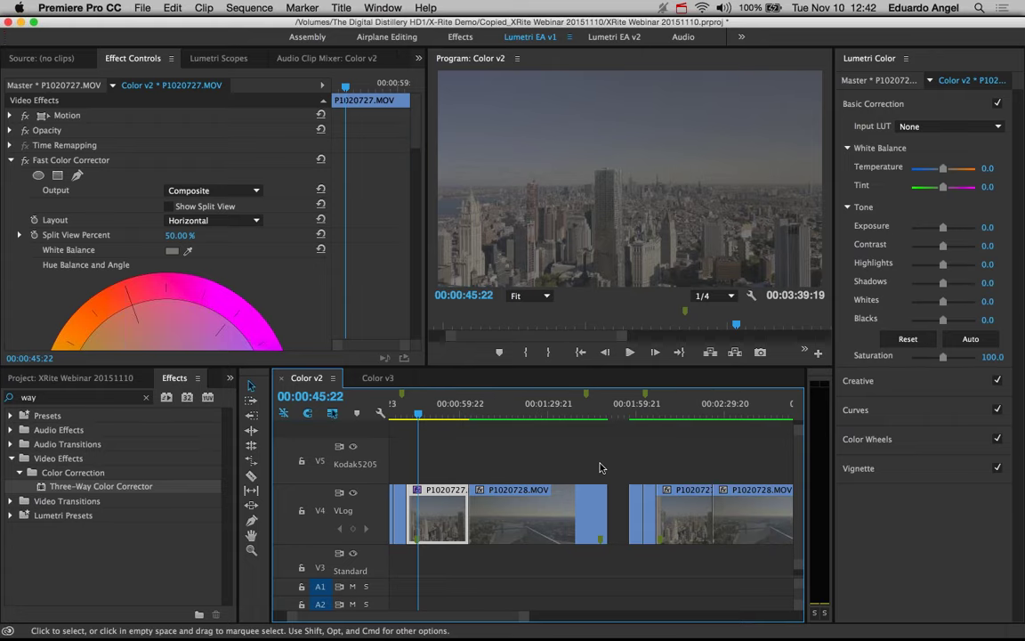
click(600, 467)
scroll(436, 496, right, 1)
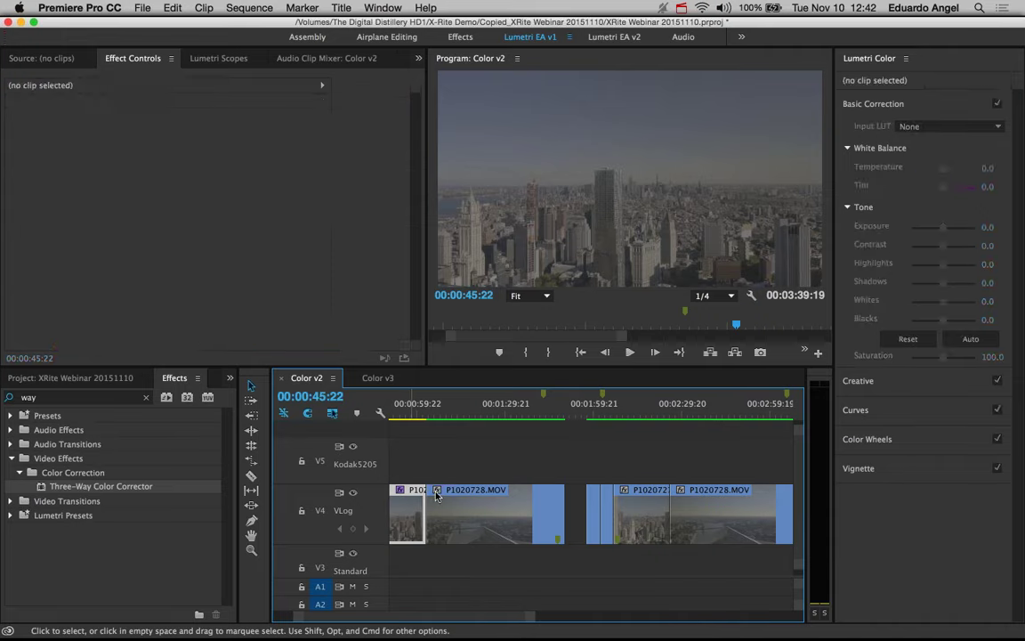
click(434, 497)
click(402, 405)
scroll(446, 440, left, 2)
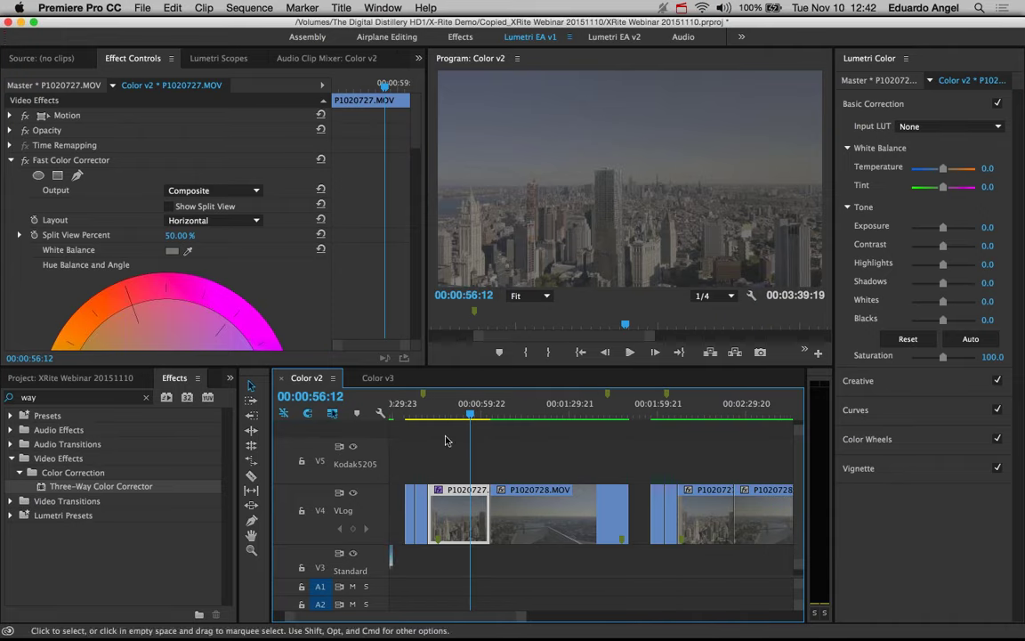
scroll(447, 440, left, 1)
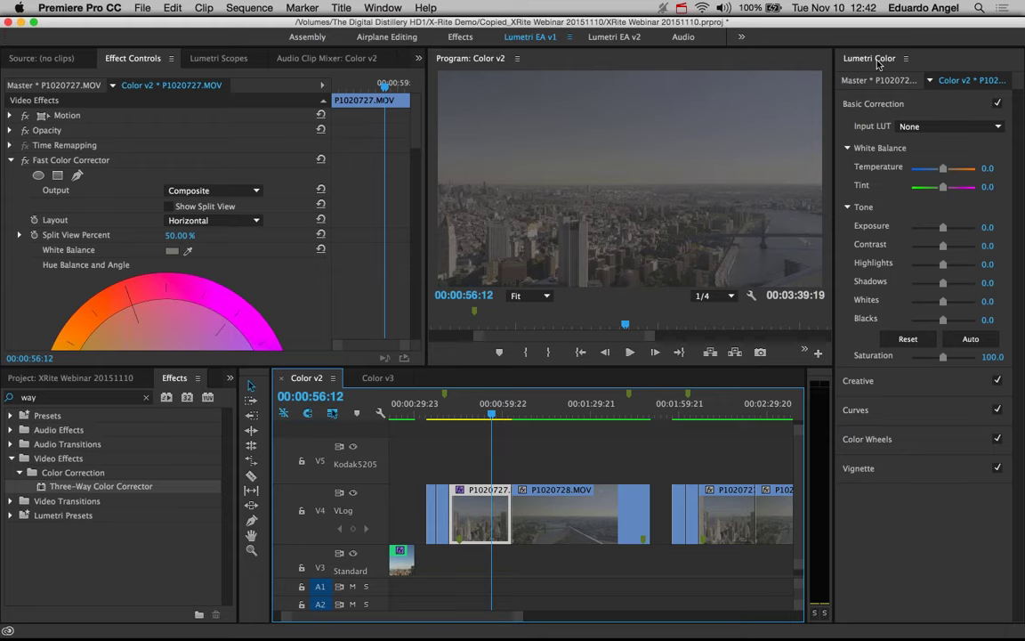
Switch to the Lumetri EA v2 workspace and display the Lumetri Scopes for the current frame
click(378, 7)
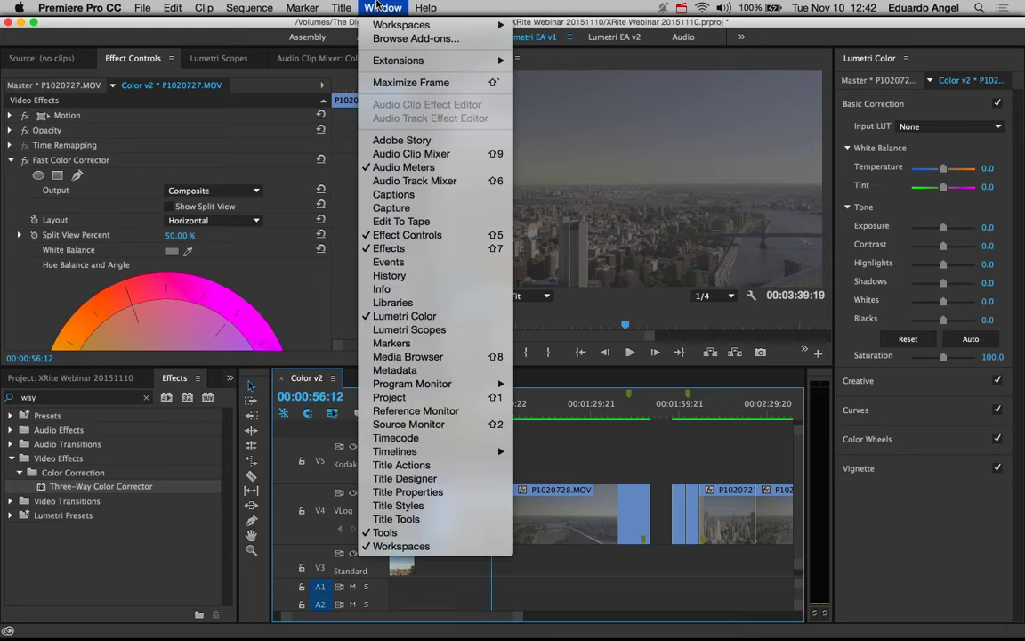
mouse_move(378, 26)
key(Escape)
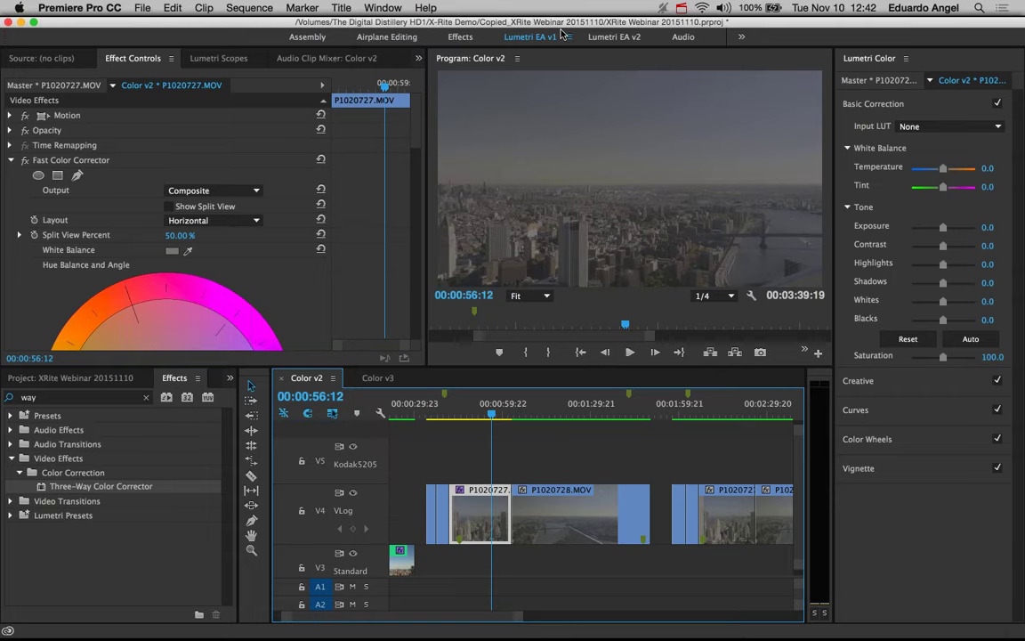
click(621, 39)
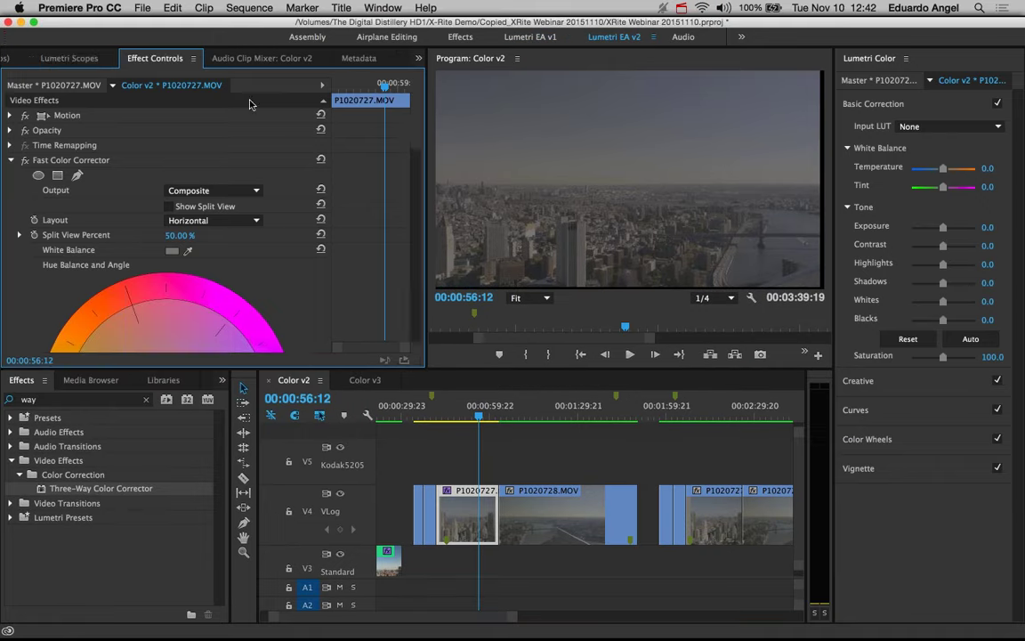
click(58, 56)
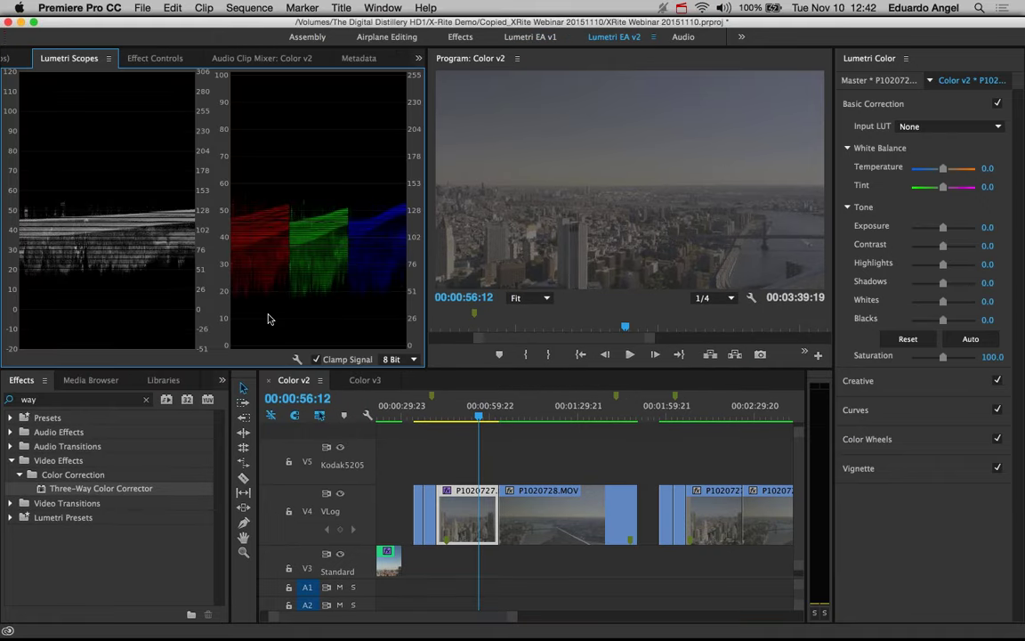
Review the scope types offered in the Lumetri Scopes settings without changing the selection
click(295, 357)
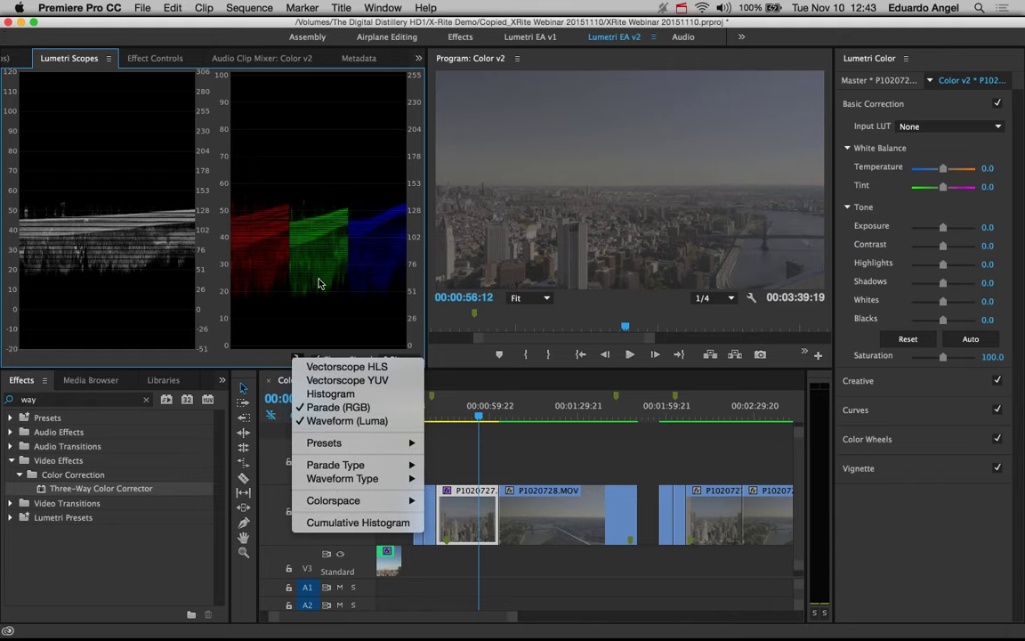
key(super+s)
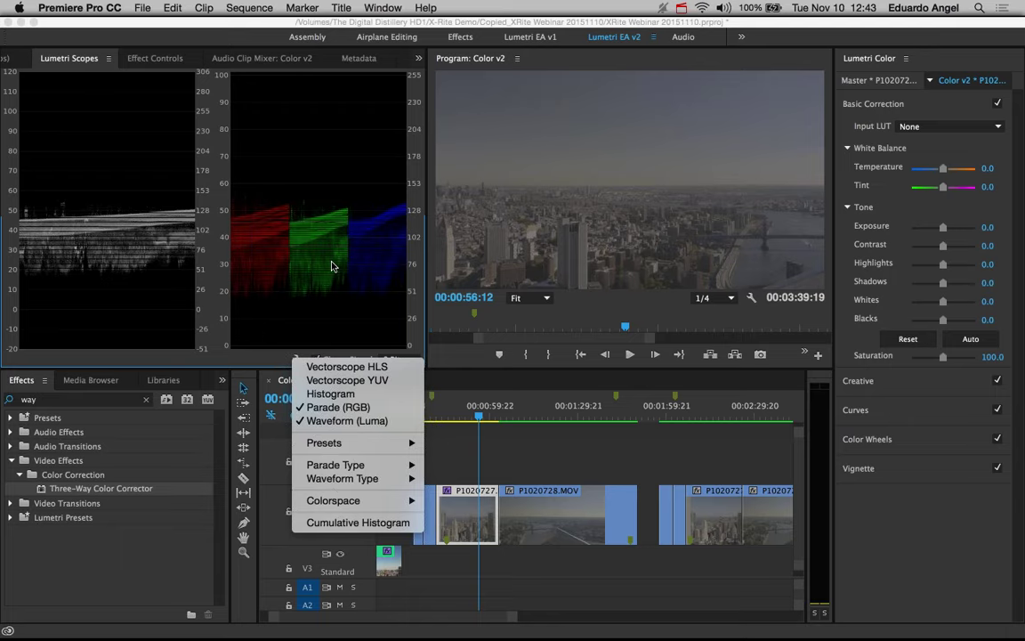
click(331, 266)
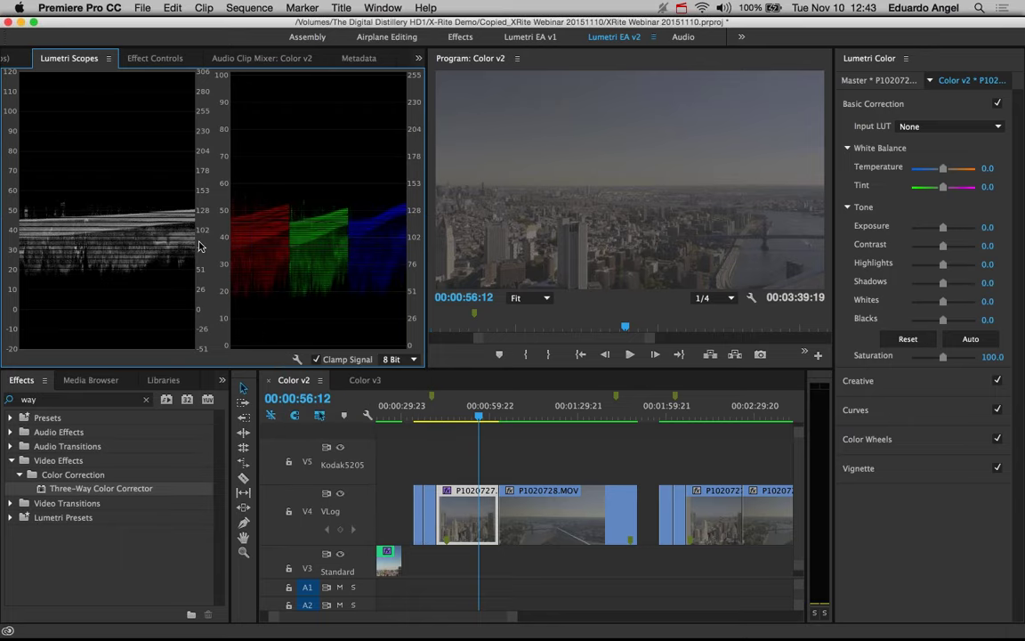
click(295, 360)
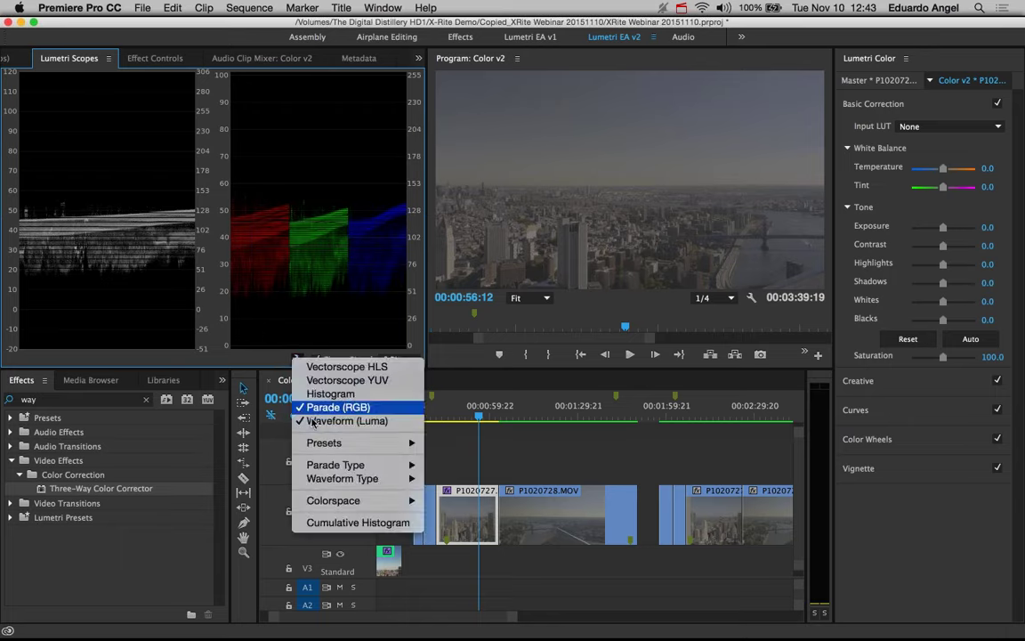
click(111, 171)
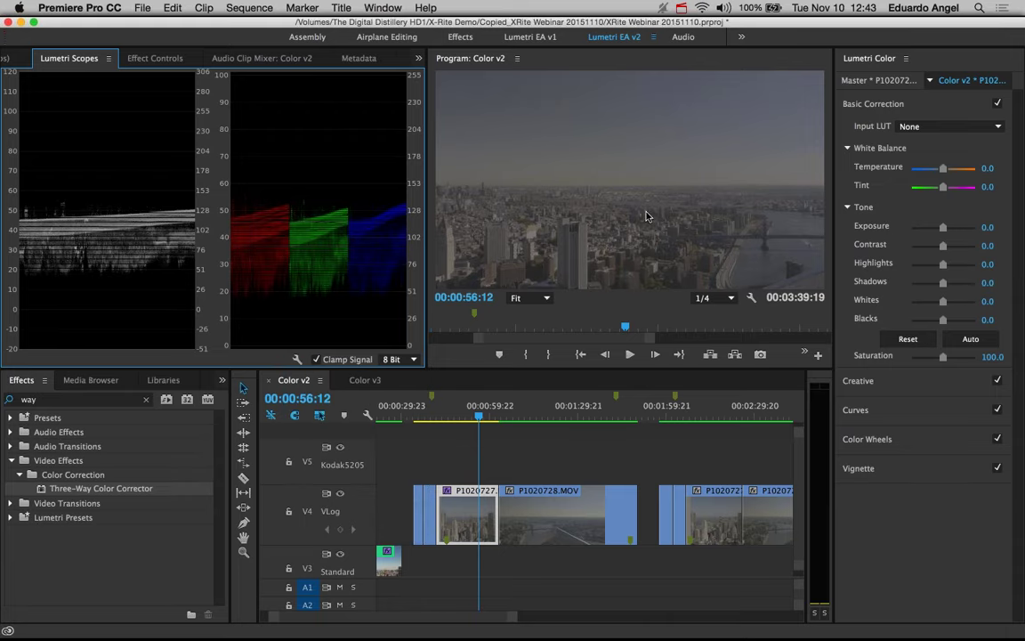
drag(941, 227, 942, 228)
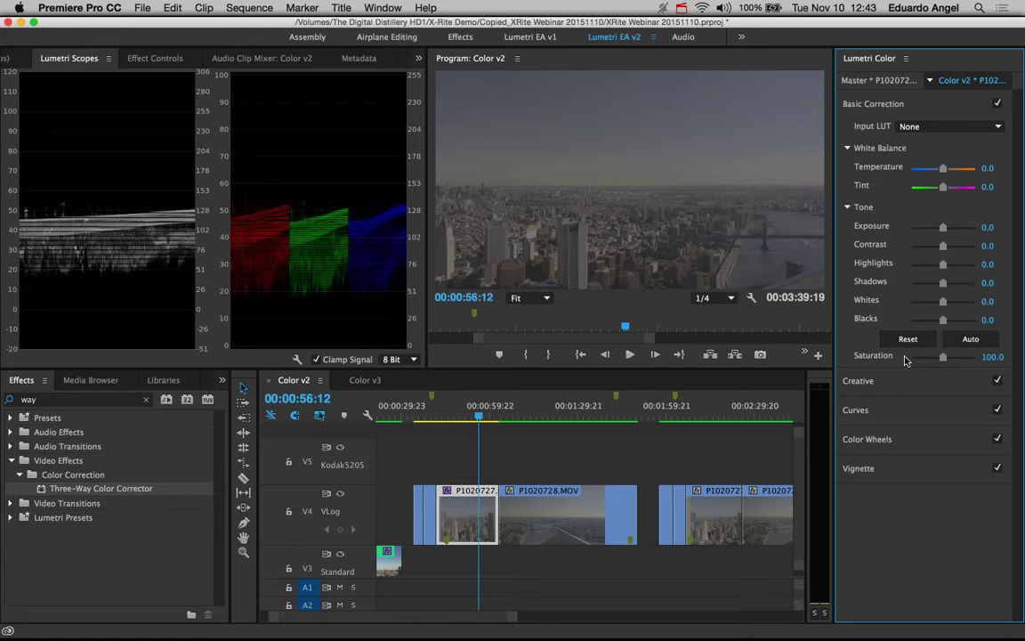
Increase the P1020727.MOV clip's contrast on the master RGB curve by moving the black point slightly inward and the white point well inward
click(866, 104)
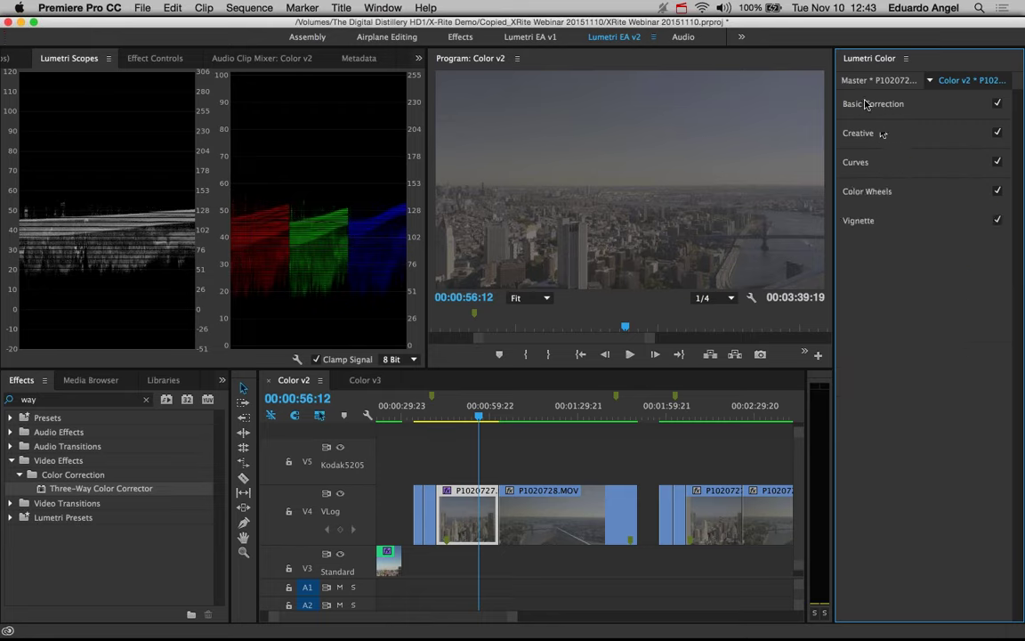
click(891, 165)
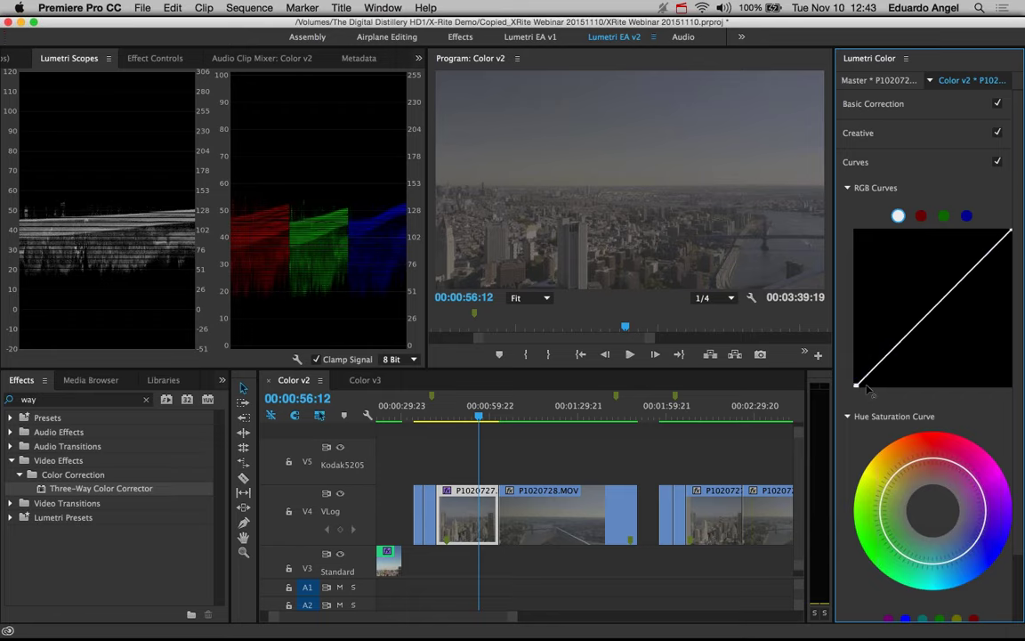
drag(857, 385, 872, 386)
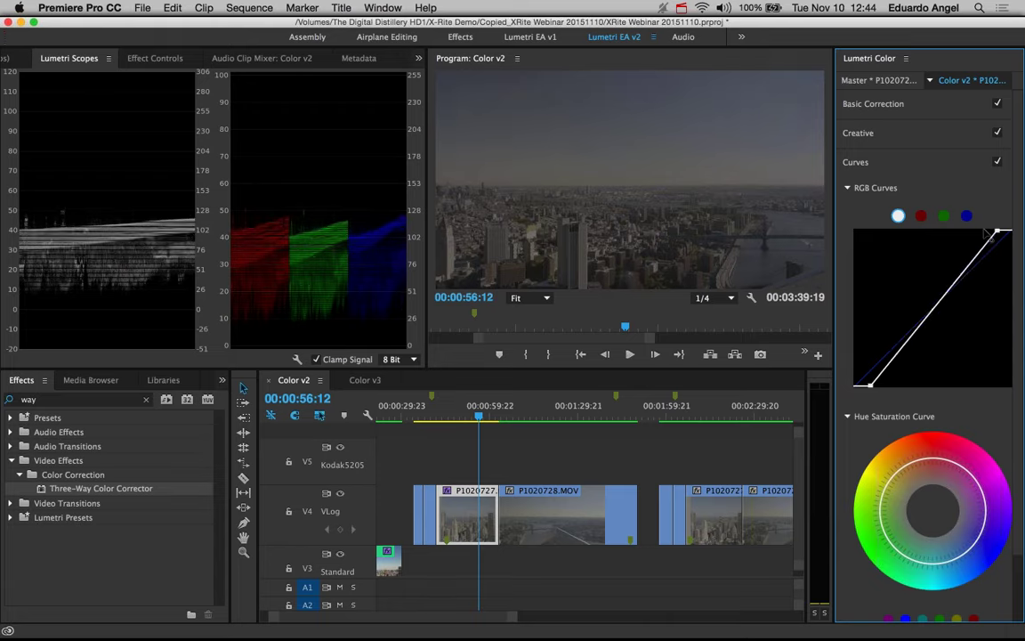
drag(1006, 232, 952, 233)
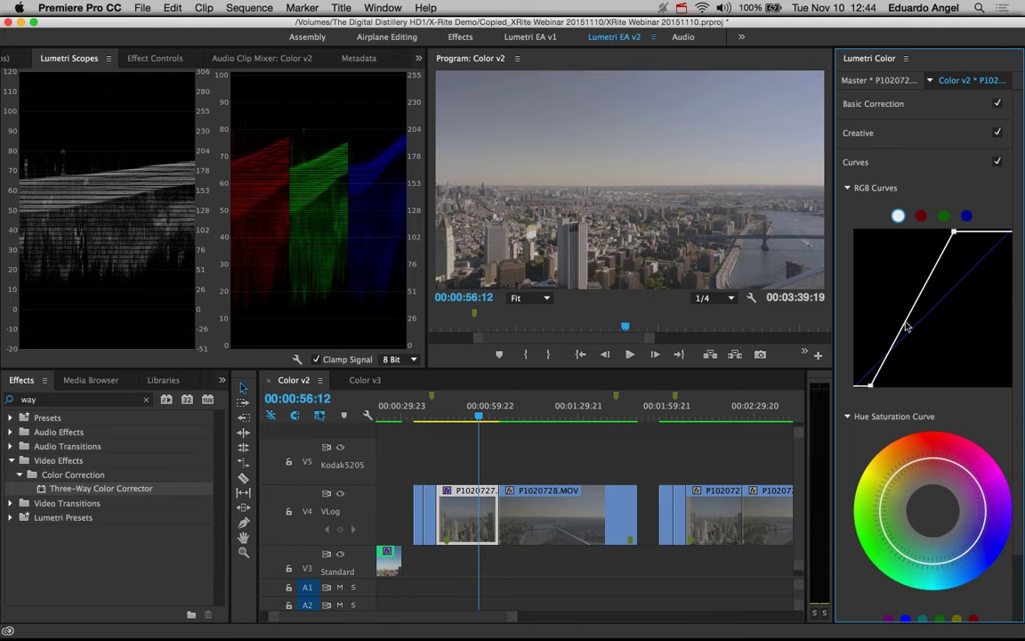
Add a midtone point to the blue channel's RGB curve and pull it slightly below the diagonal to reduce blue
click(966, 215)
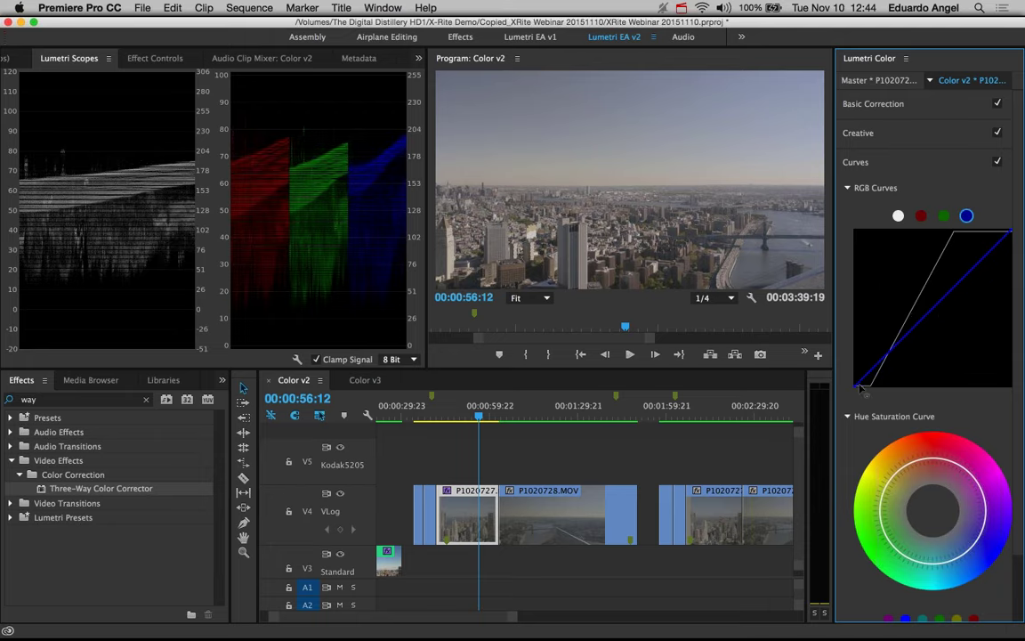
click(935, 308)
drag(948, 333, 955, 341)
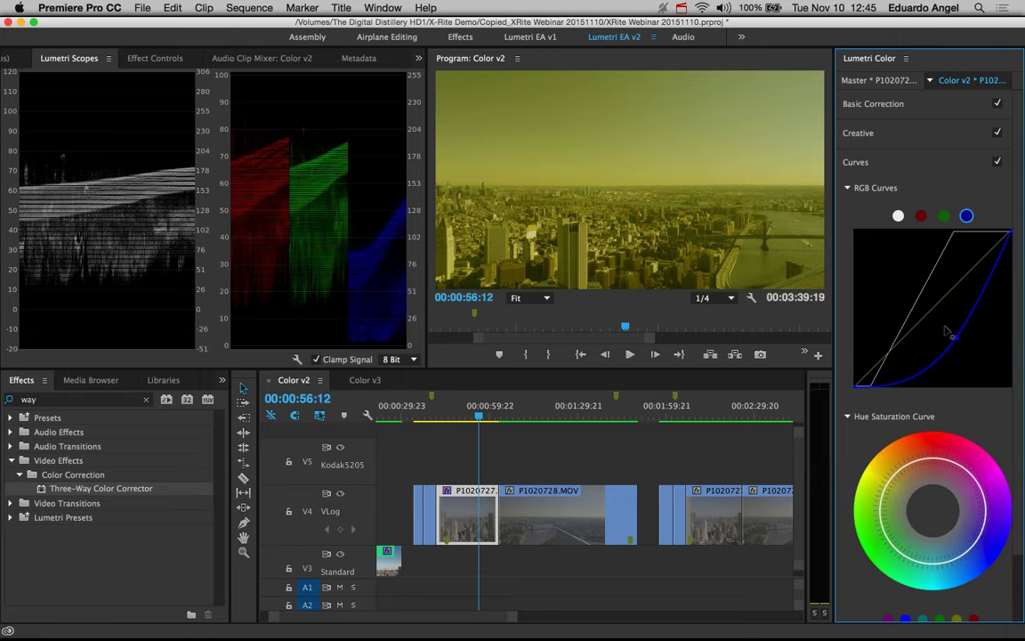
drag(949, 331, 935, 318)
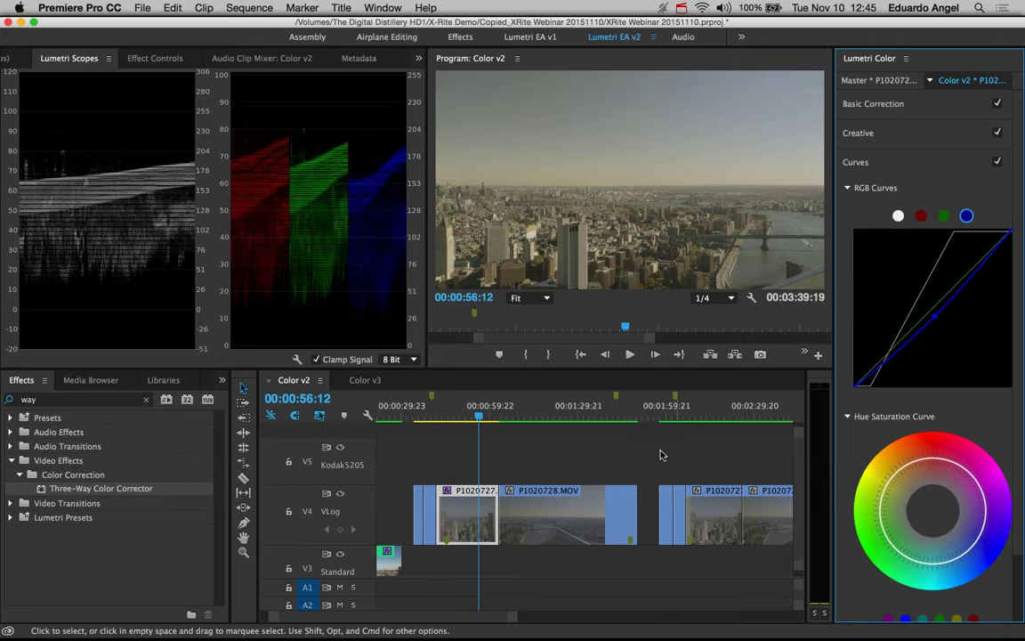
Examine the creative Look presets and the Input LUT options in Lumetri Color without choosing any
scroll(623, 450, down, 3)
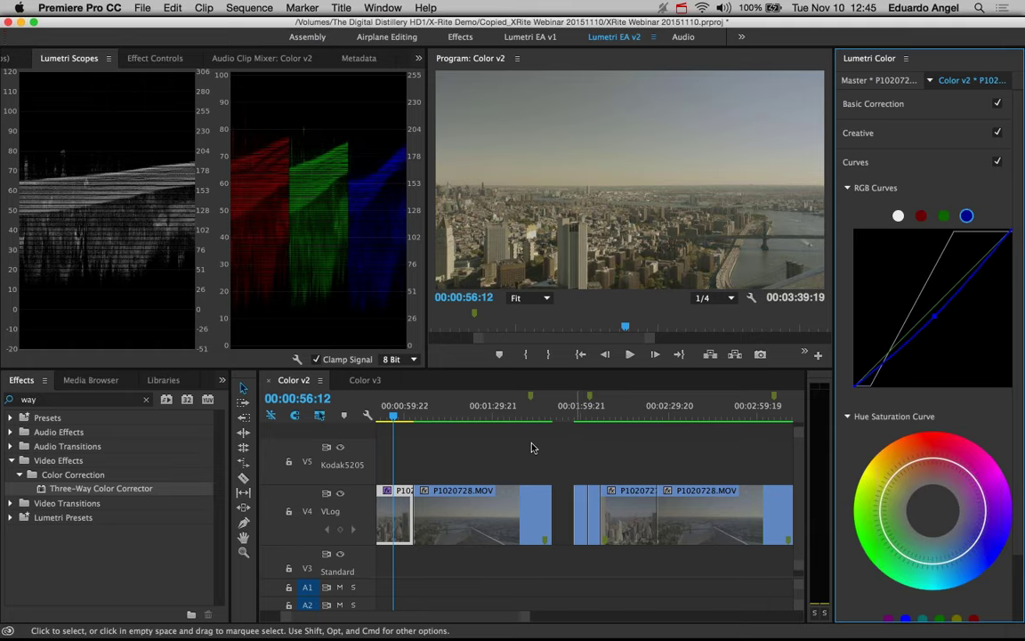
scroll(531, 447, up, 2)
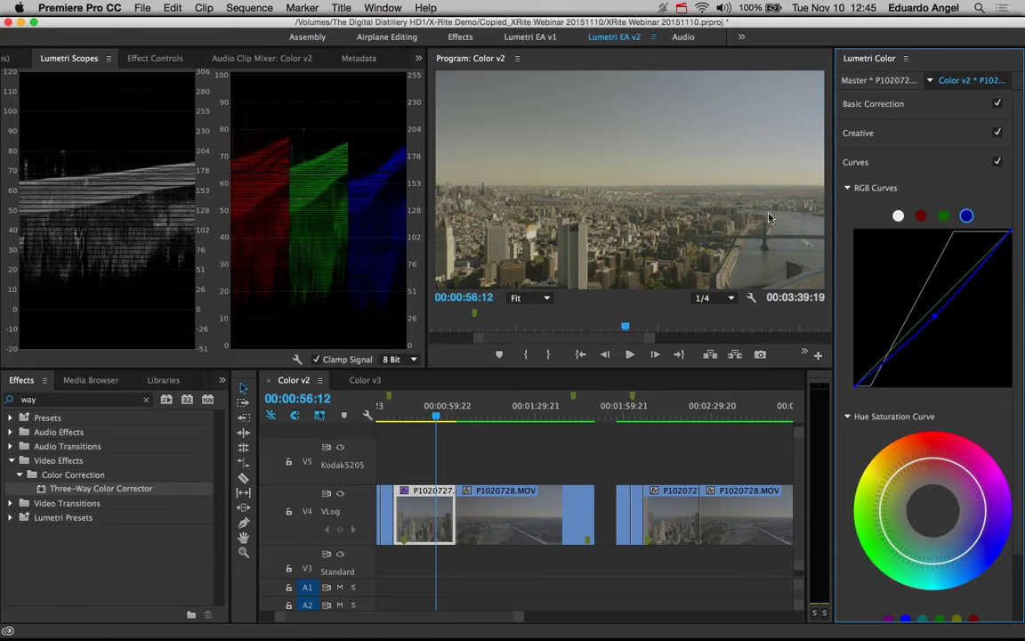
click(873, 109)
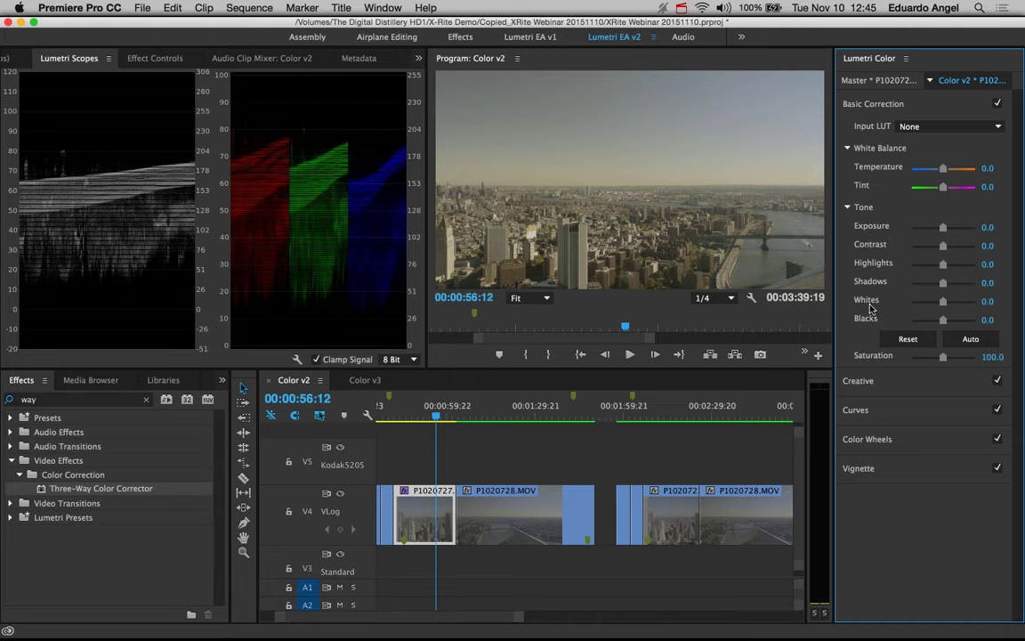
click(864, 382)
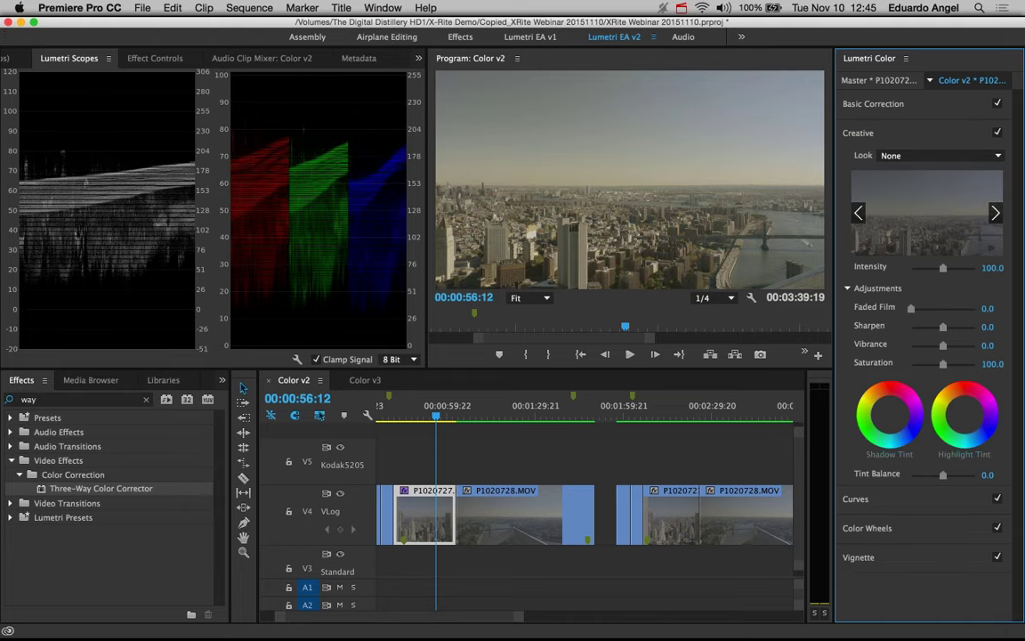
click(894, 156)
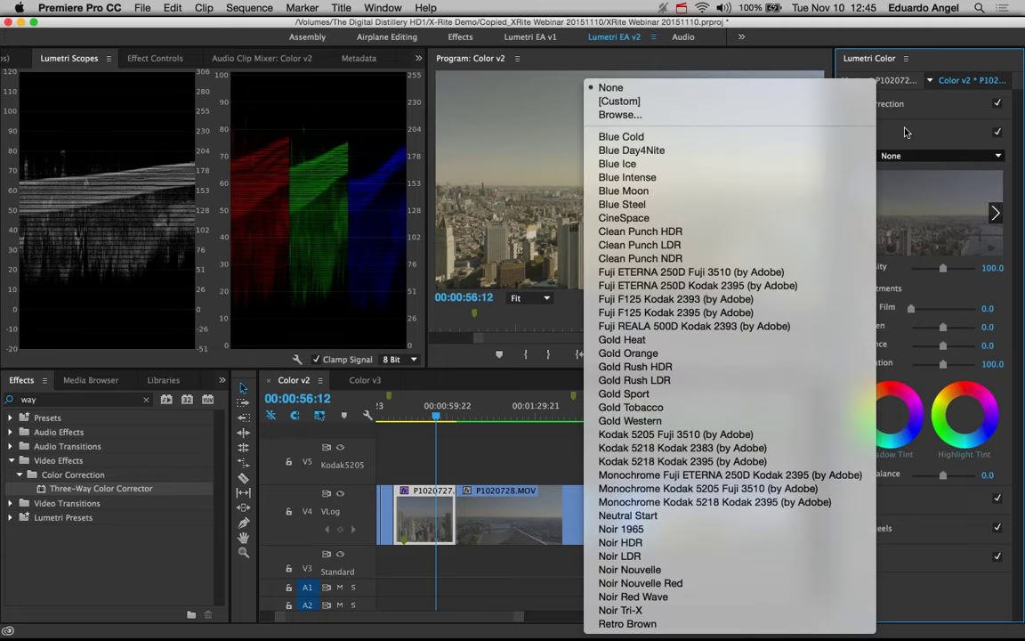
click(890, 104)
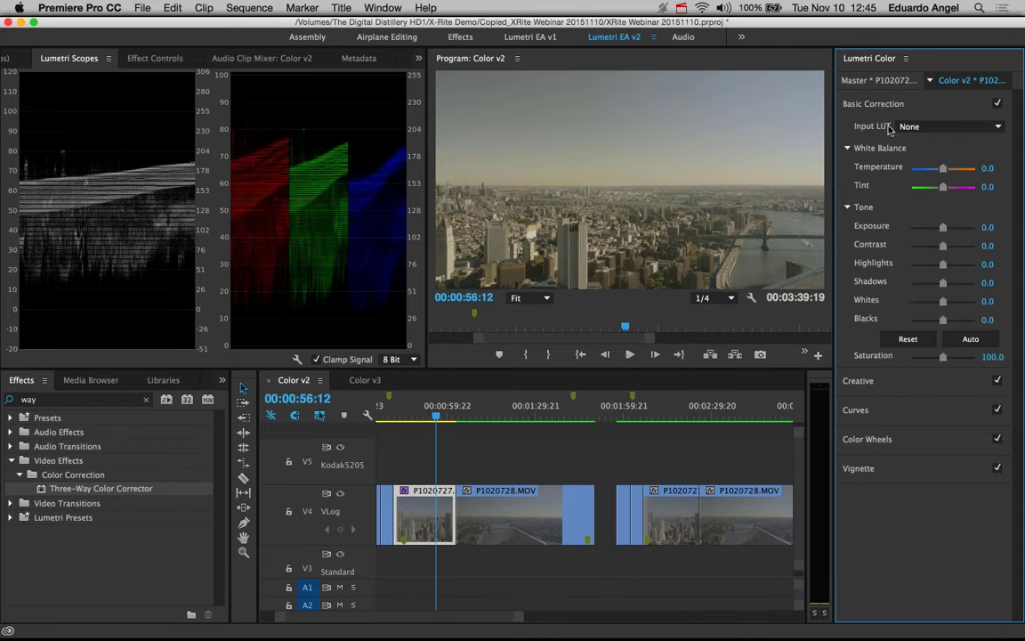
click(898, 130)
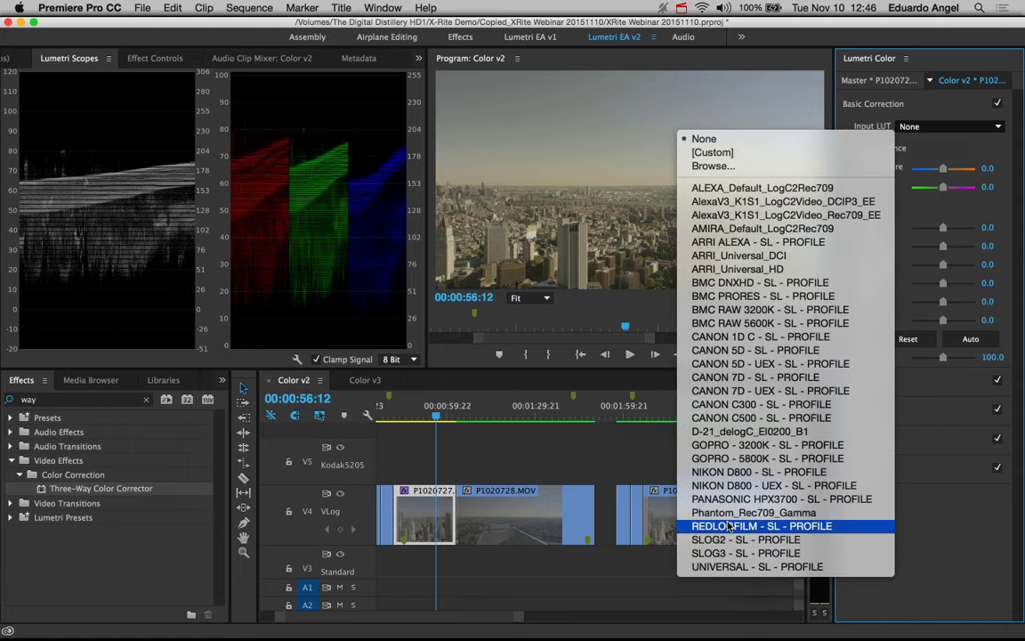
Scrub the VLog clips and park the playhead at 00:00:53:15 in the P1020727.MOV clip
click(436, 418)
drag(436, 417, 496, 417)
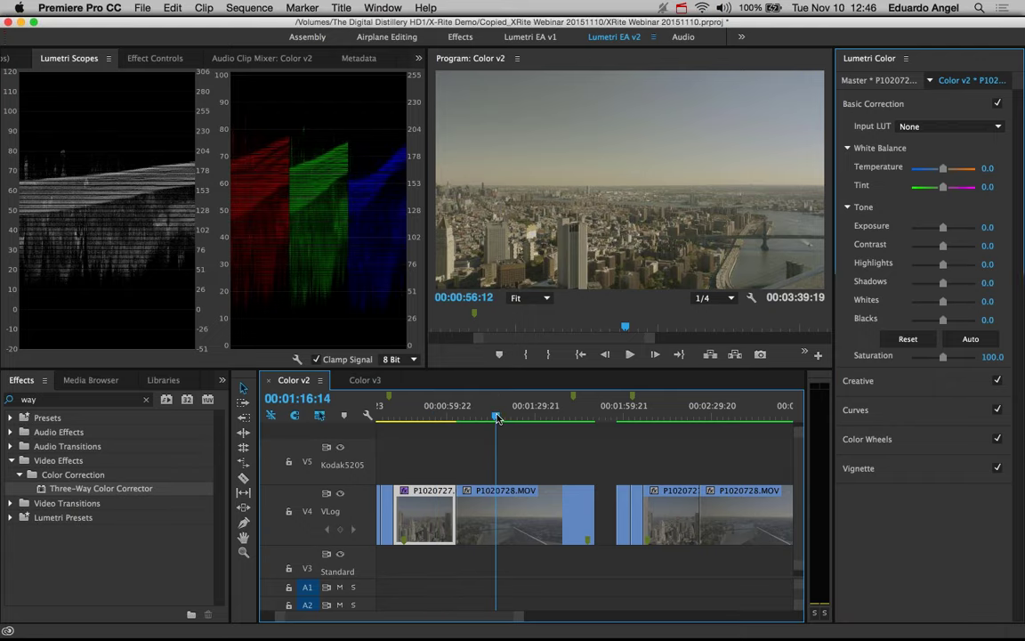
click(430, 422)
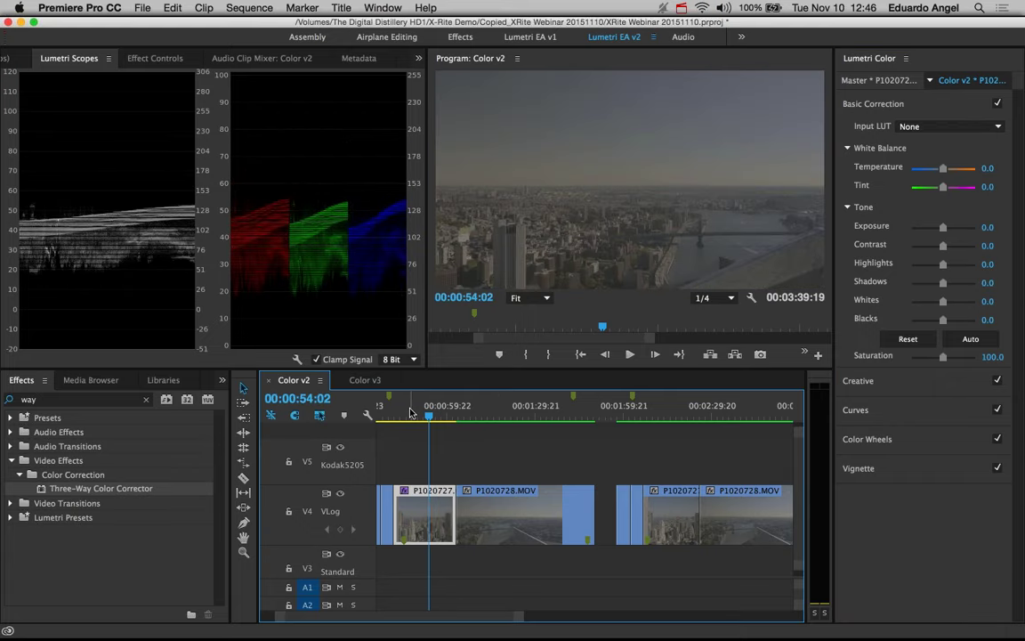
mouse_move(418, 415)
mouse_down()
mouse_move(404, 415)
mouse_move(428, 415)
mouse_up()
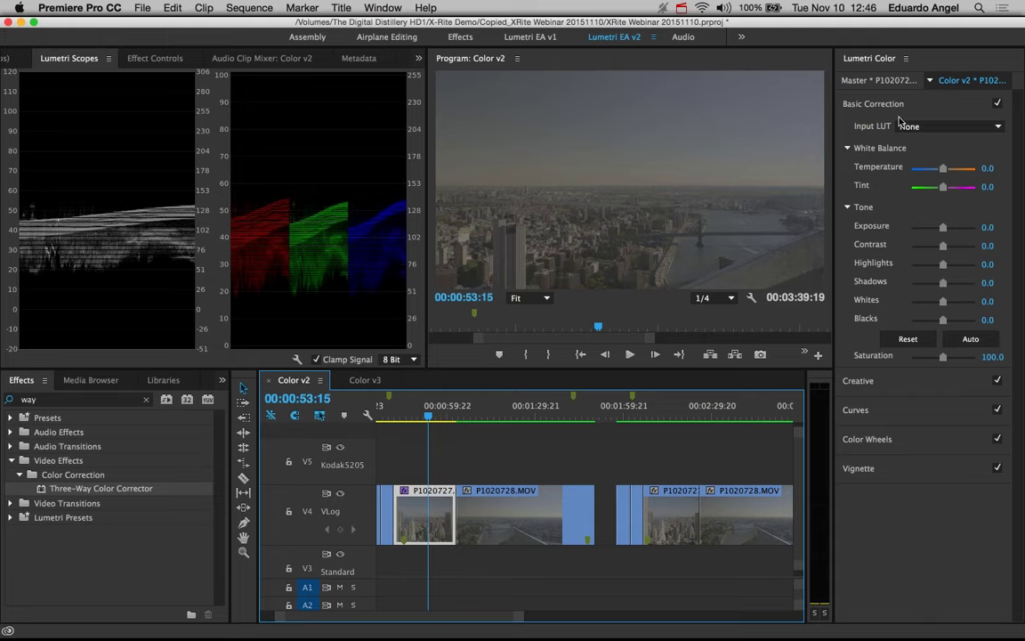
Apply the ALEXA_Default_LogC2Rec709 input LUT to the P1020727.MOV clip and set Shadows to 26.7 and Highlights to -20.0
click(910, 130)
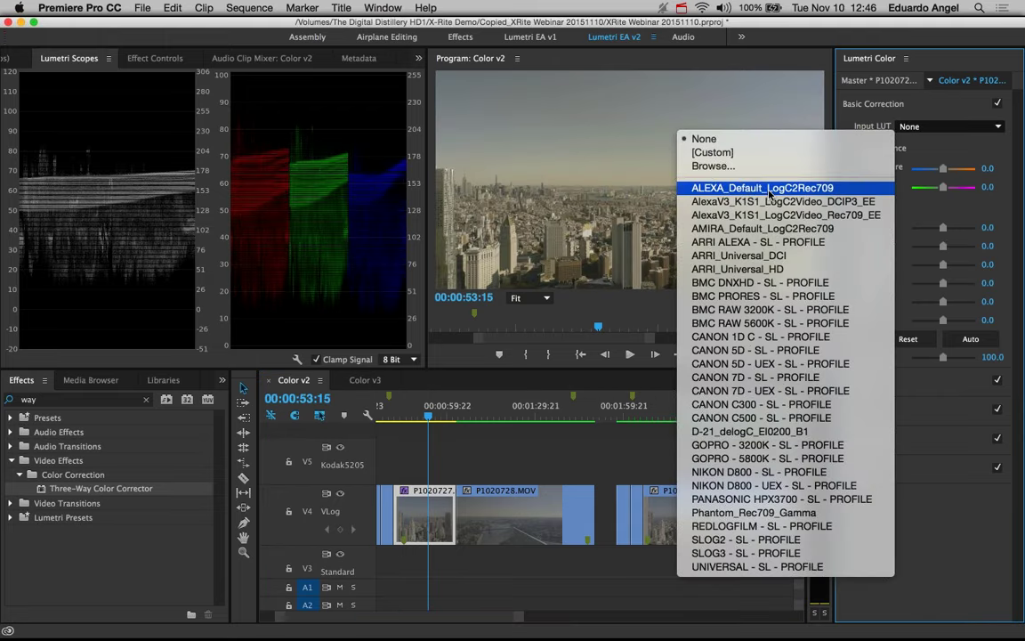
click(770, 191)
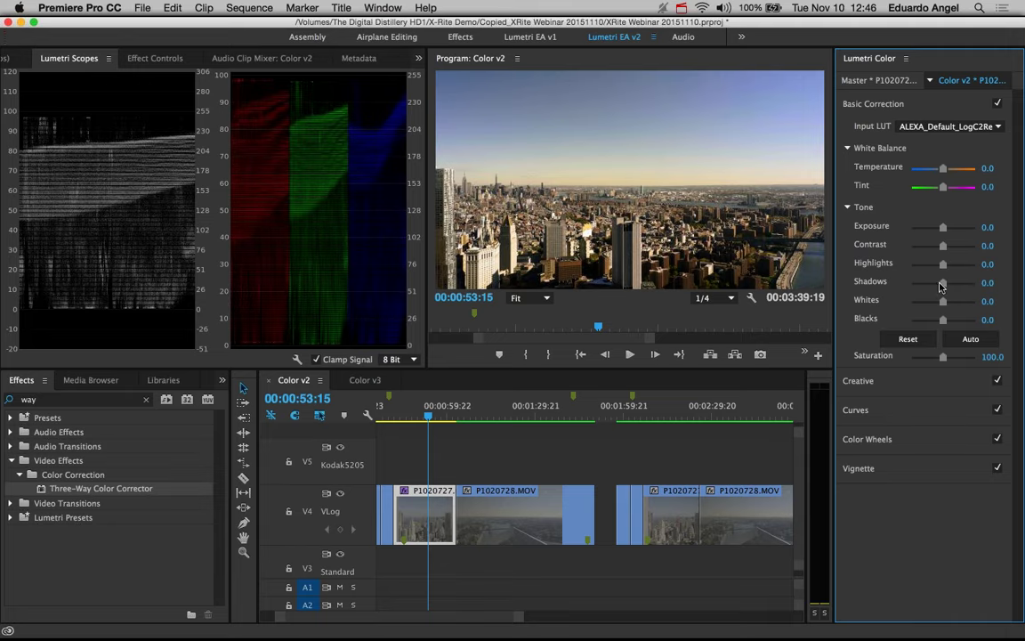
drag(944, 285, 951, 283)
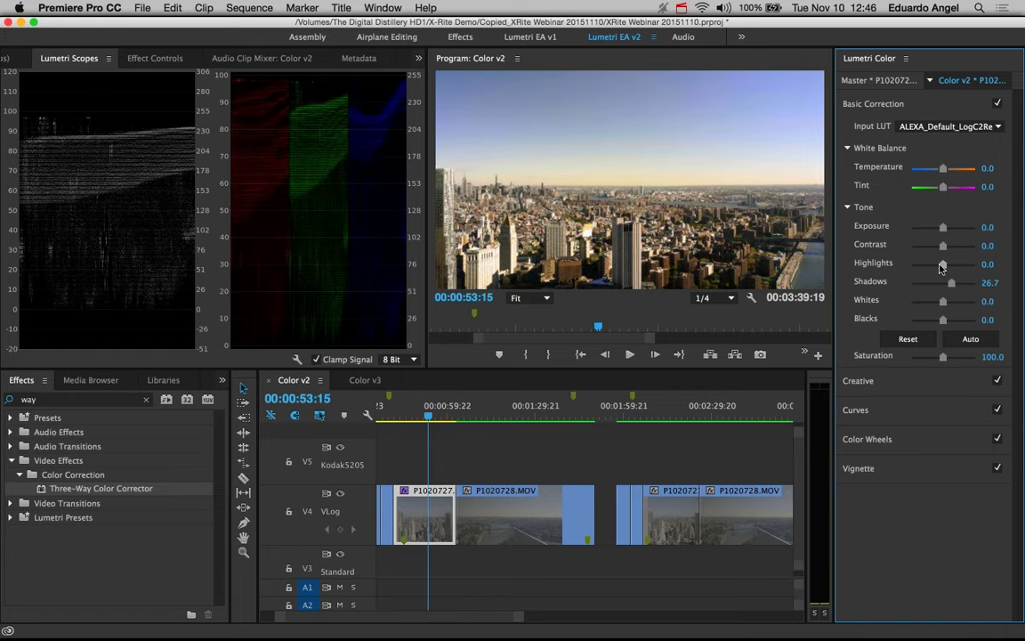
drag(941, 267, 937, 268)
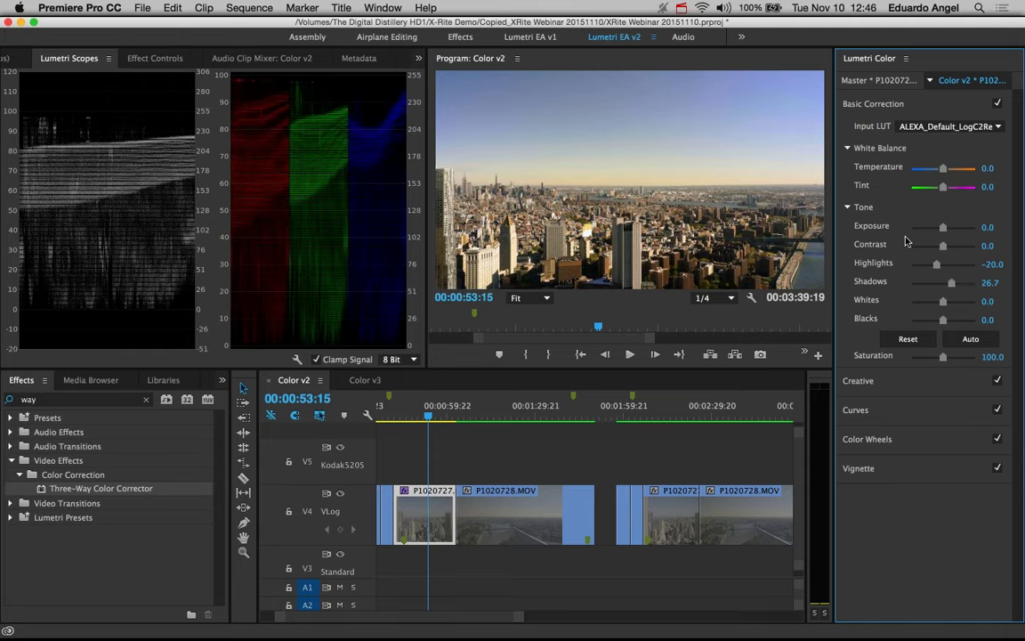
Apply the Kodak 5205 Fuji 3510 (by Adobe) creative Look to the P1020727.MOV clip
click(881, 104)
click(861, 133)
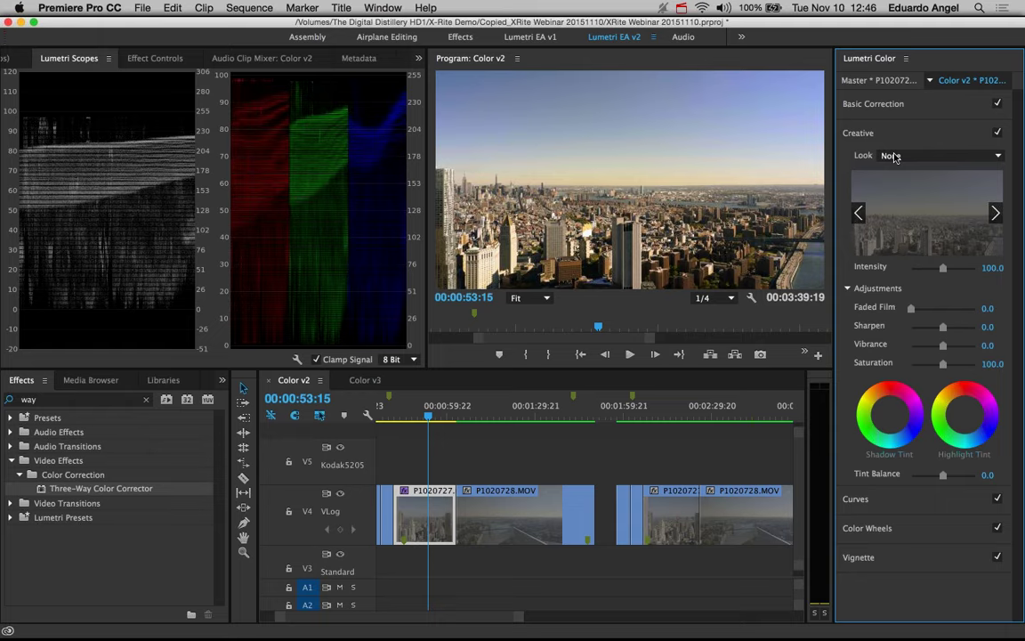
click(895, 157)
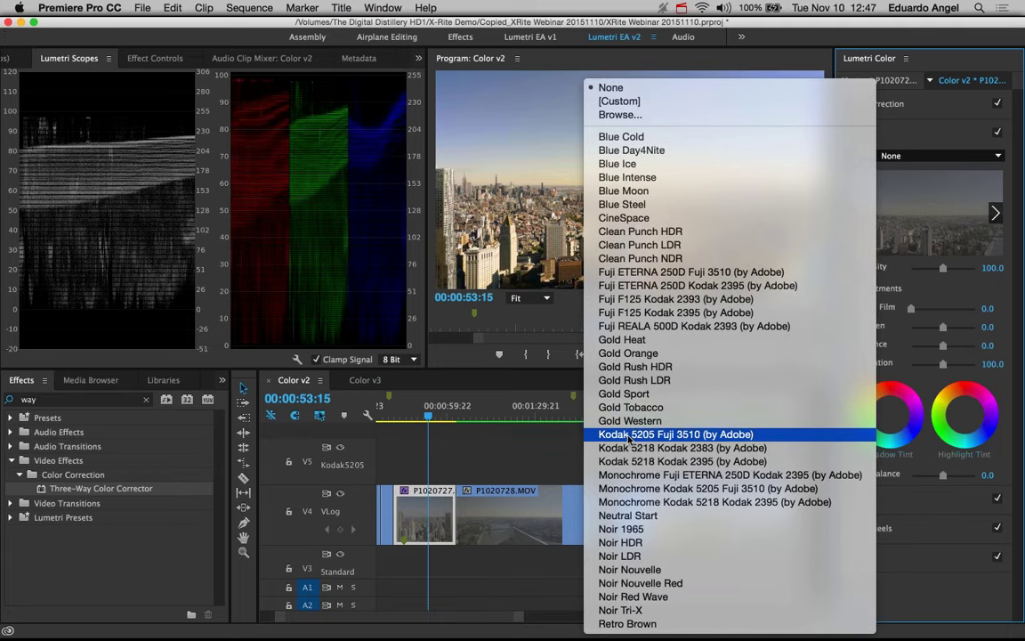
click(628, 438)
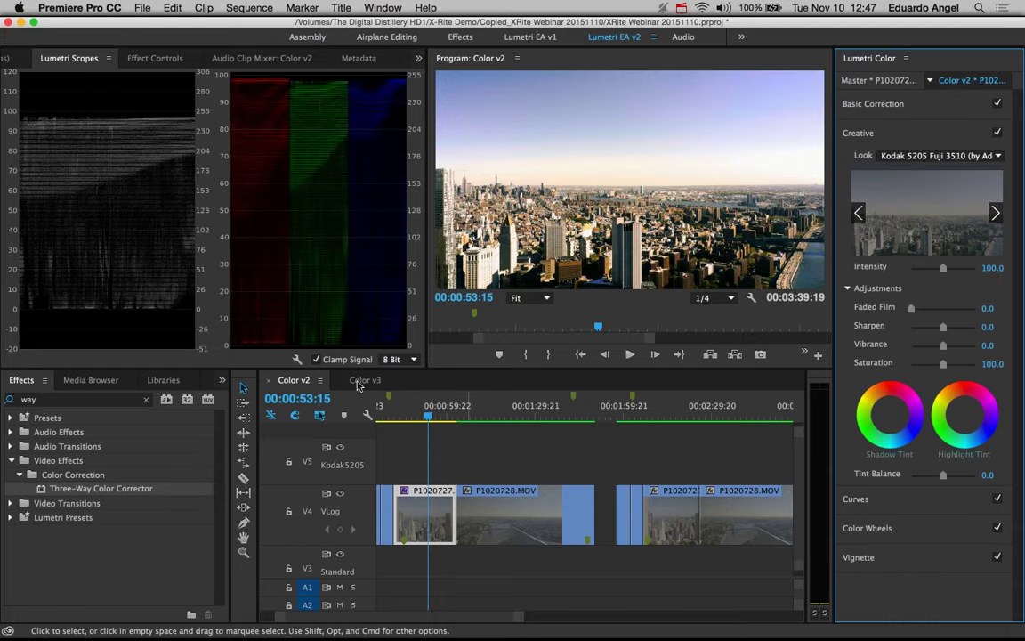
click(437, 533)
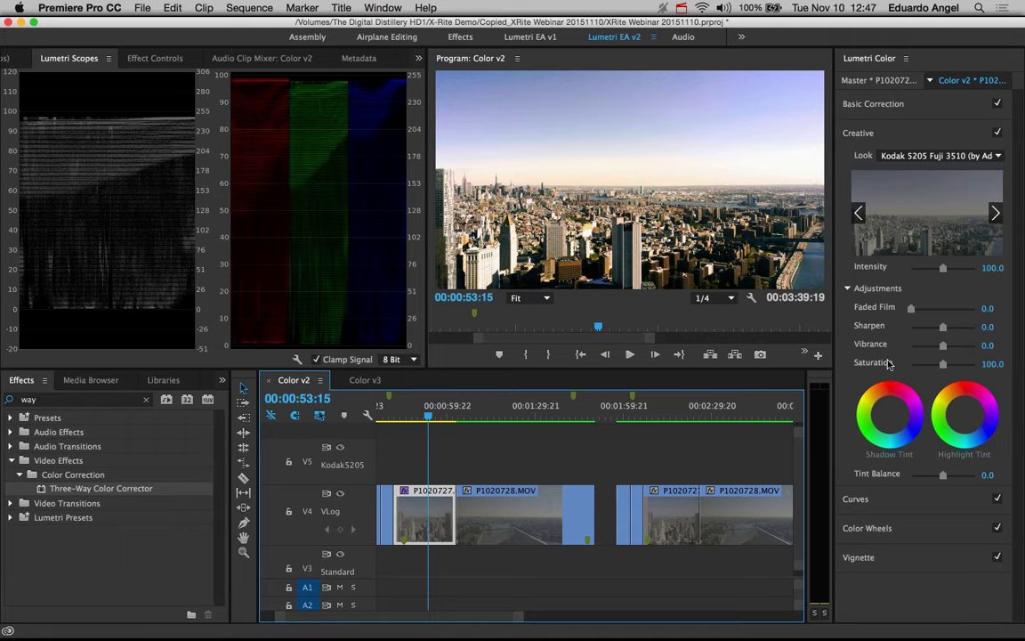
Refine the P1020727.MOV clip's tone with Shadows at 40.0, Highlights at -42.2 and Exposure at -0.1
click(873, 104)
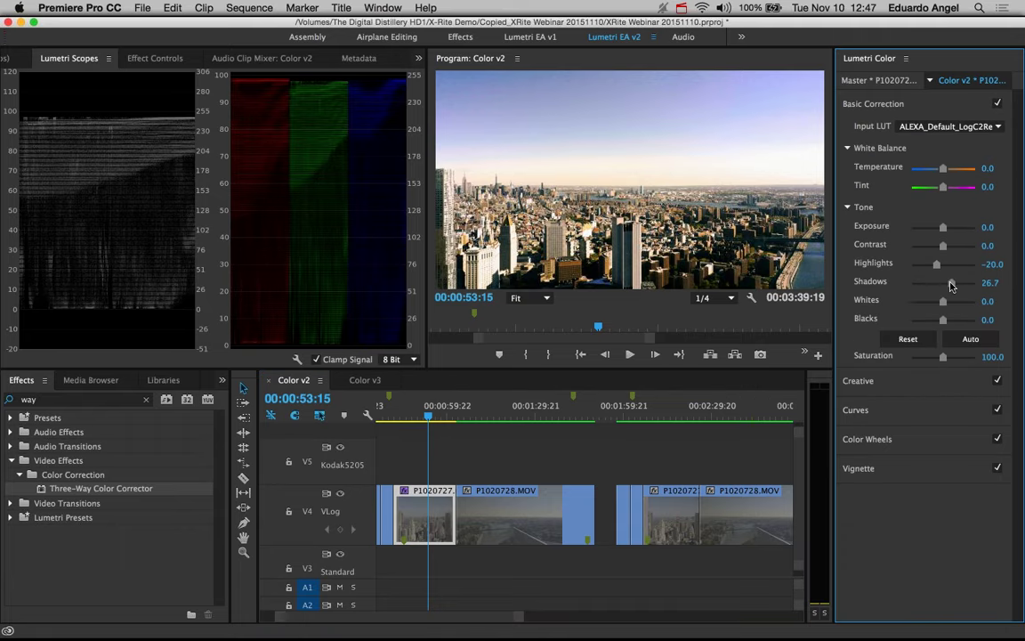
drag(950, 285, 929, 265)
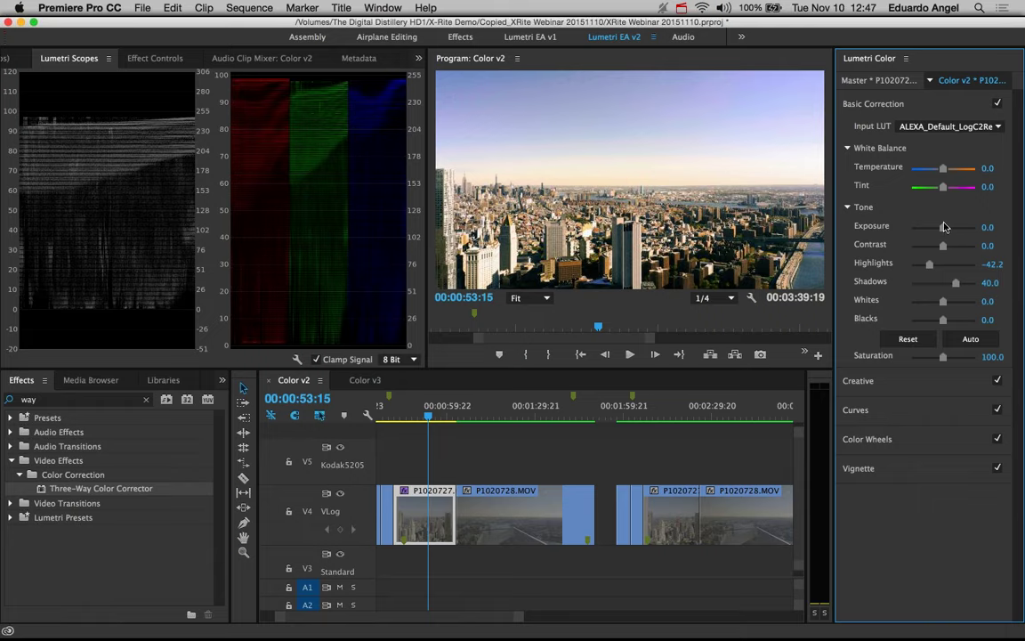
drag(941, 228, 939, 233)
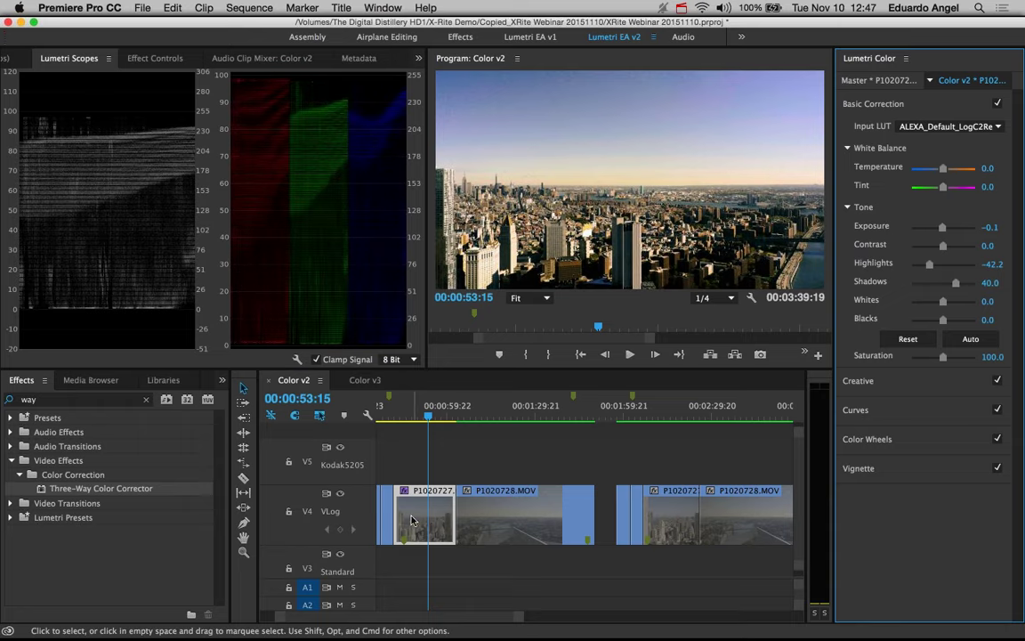
Copy the P1020727.MOV clip's grade and paste all its video attributes, including Lumetri Color, onto the adjacent P1020728.MOV clip on the VLog track
click(491, 510)
click(490, 510)
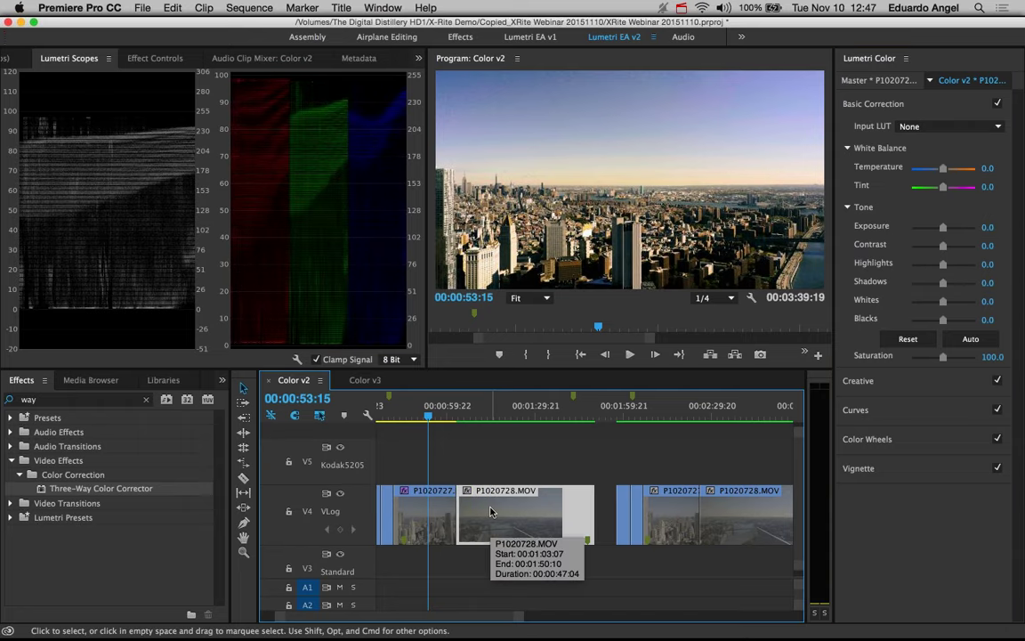
scroll(490, 511, up, 2)
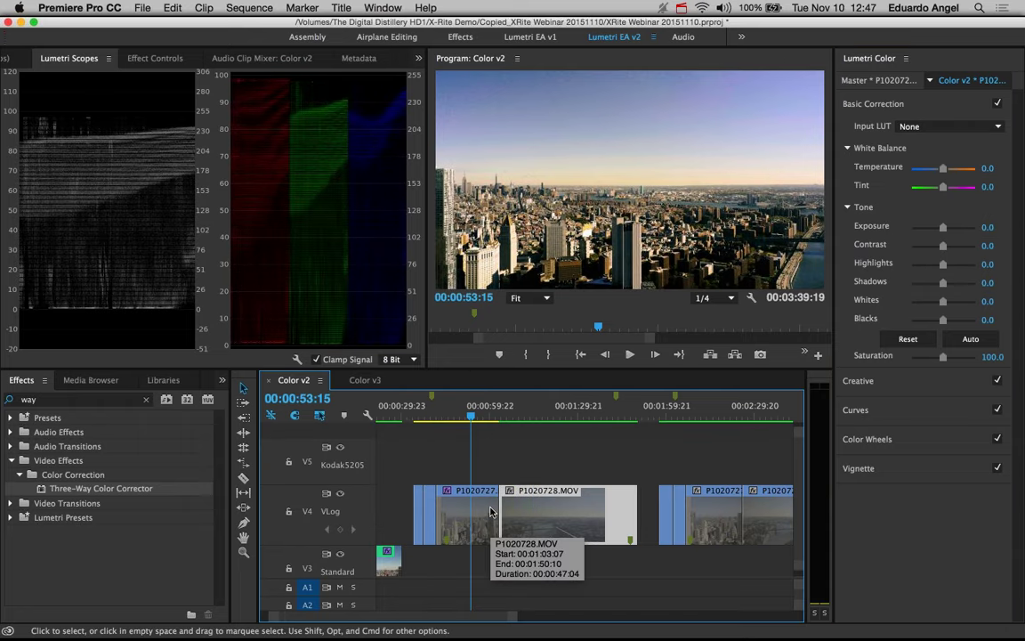
scroll(491, 511, up, 2)
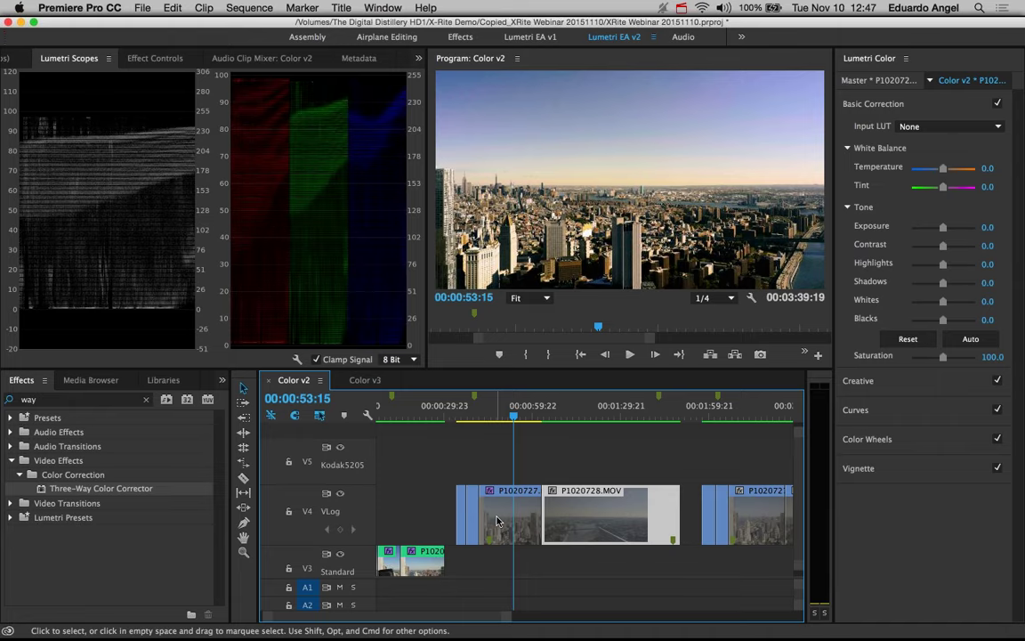
click(496, 520)
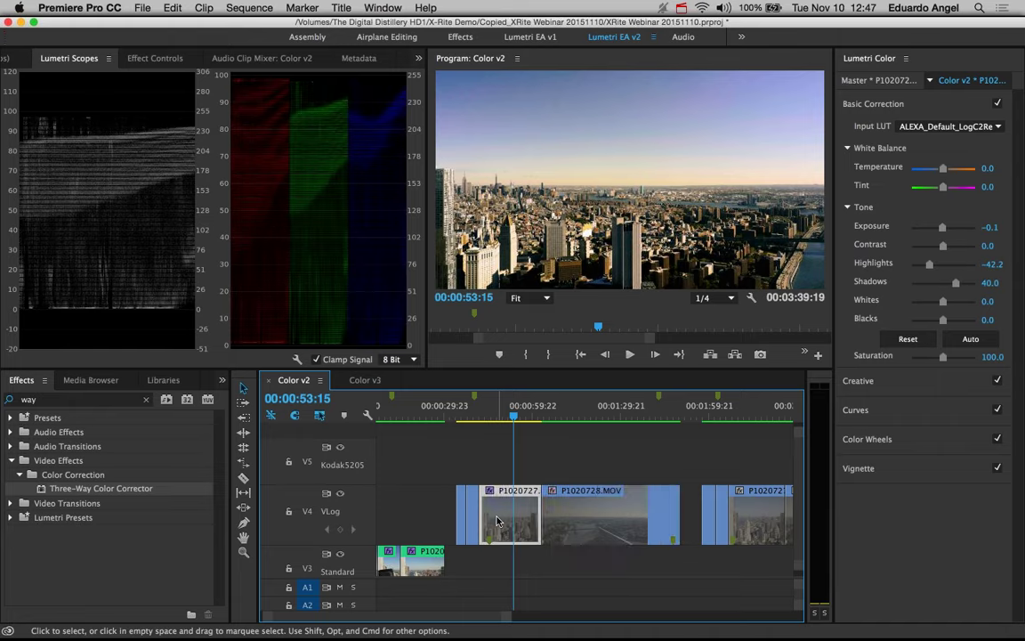
right_click(497, 520)
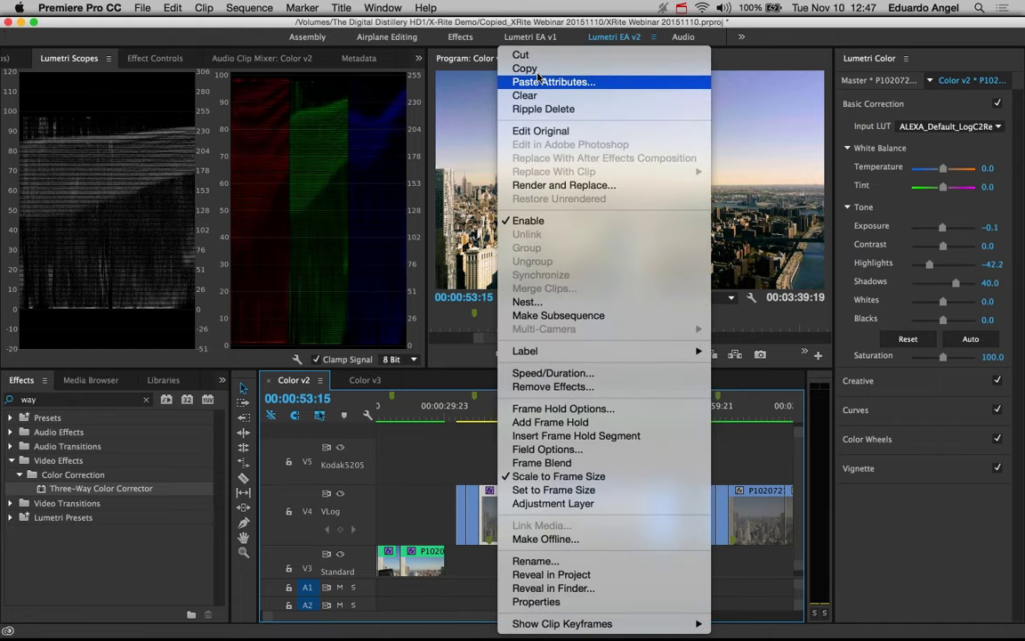
click(732, 69)
click(575, 510)
right_click(575, 510)
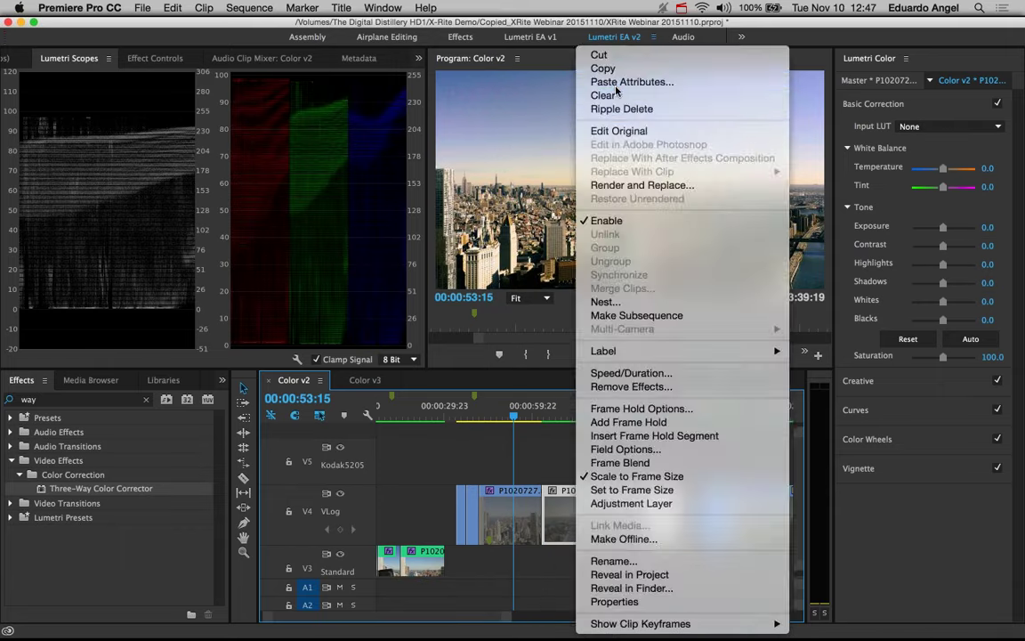
click(615, 83)
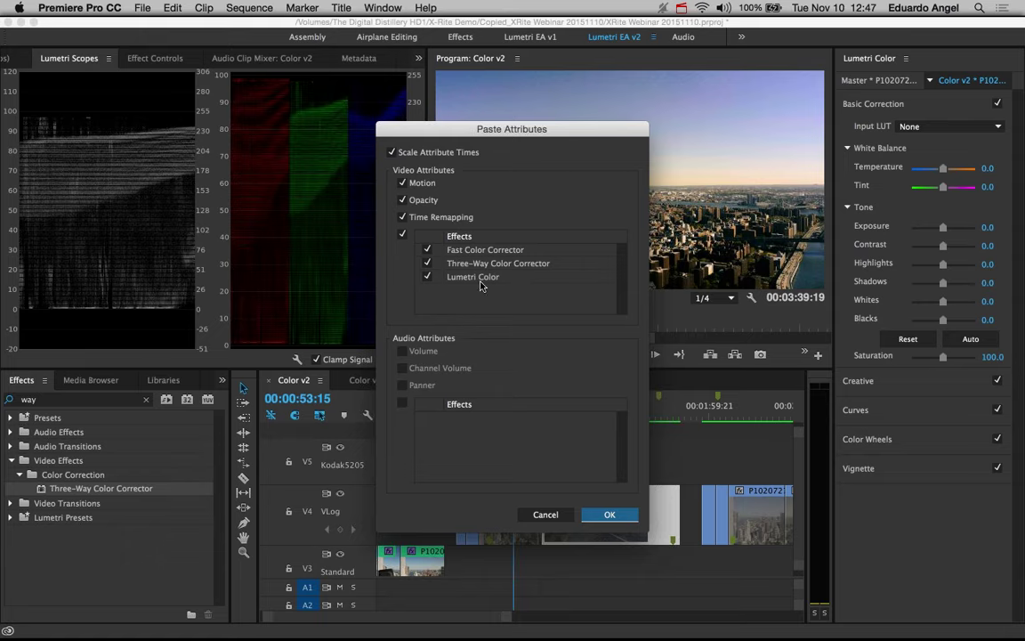
key(Return)
Play and scrub through the P1020728.MOV clip to examine the pasted grade, parking the playhead at 00:01:31:13
click(588, 416)
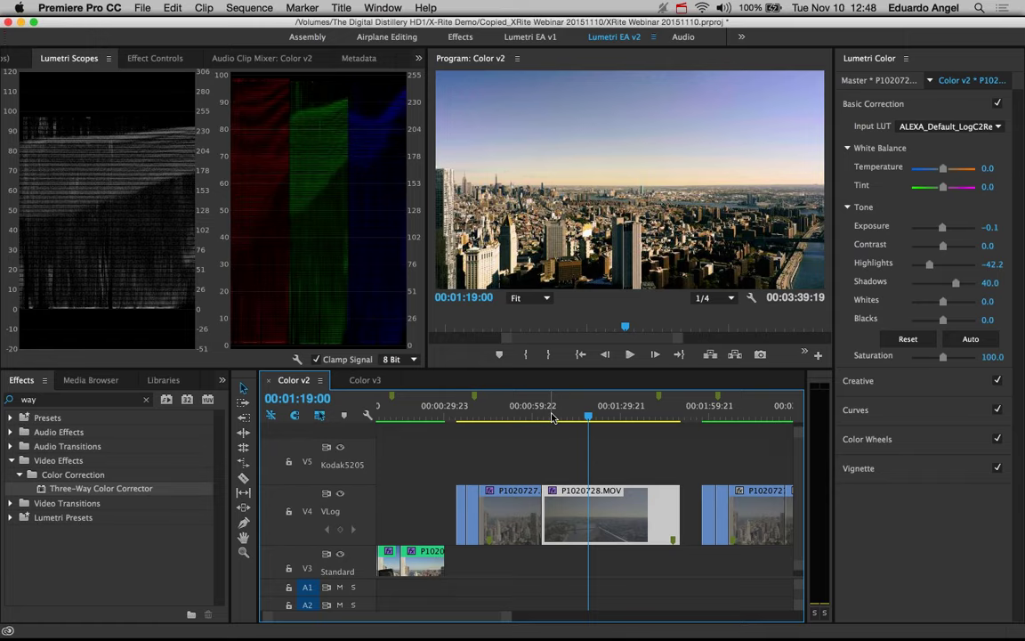
drag(551, 417, 532, 420)
key(space)
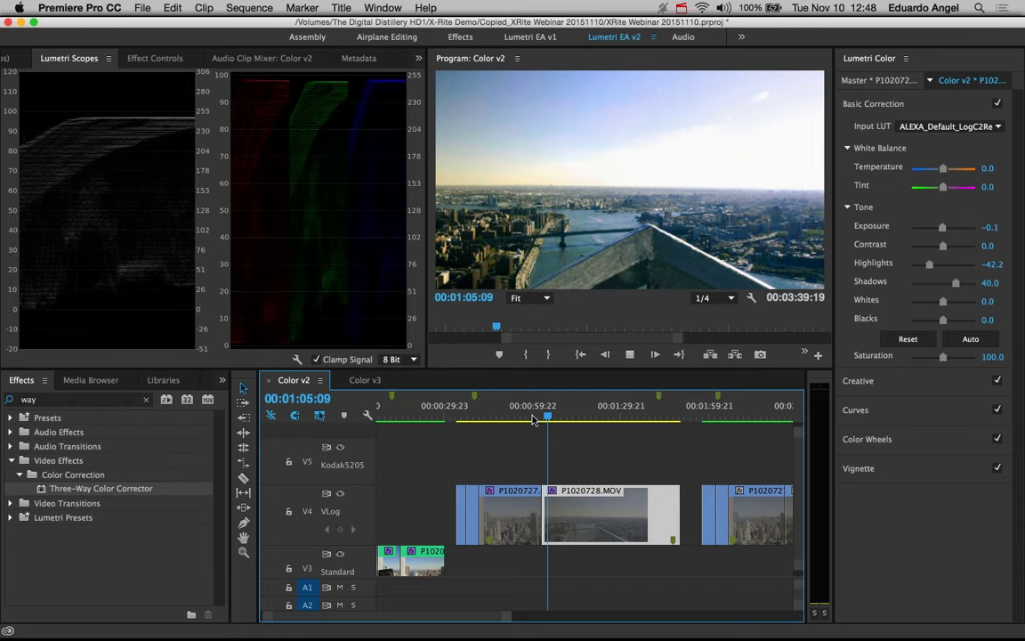
key(space)
mouse_move(851, 626)
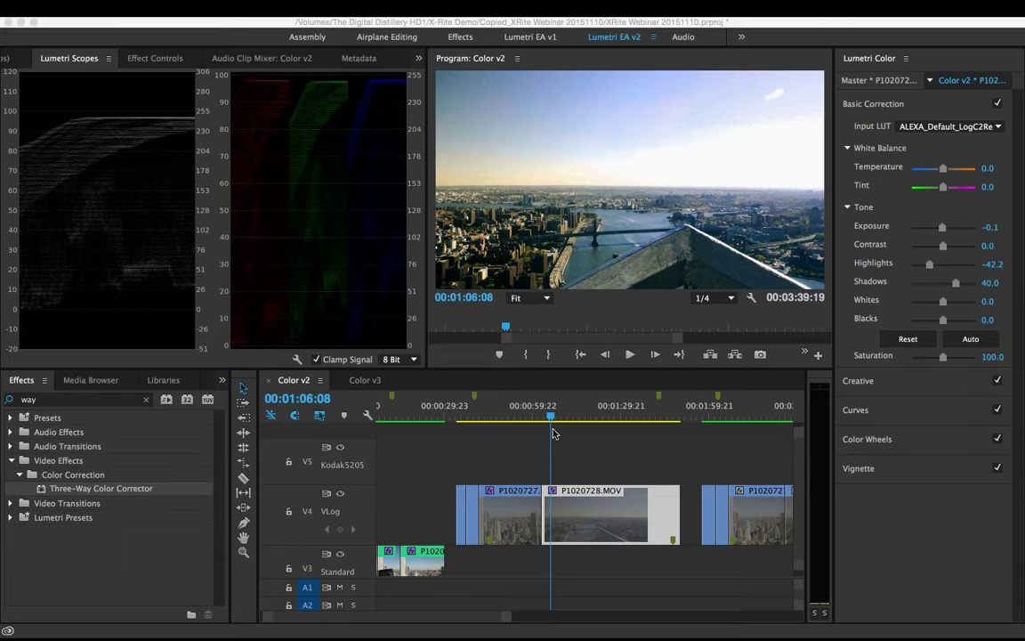
click(500, 392)
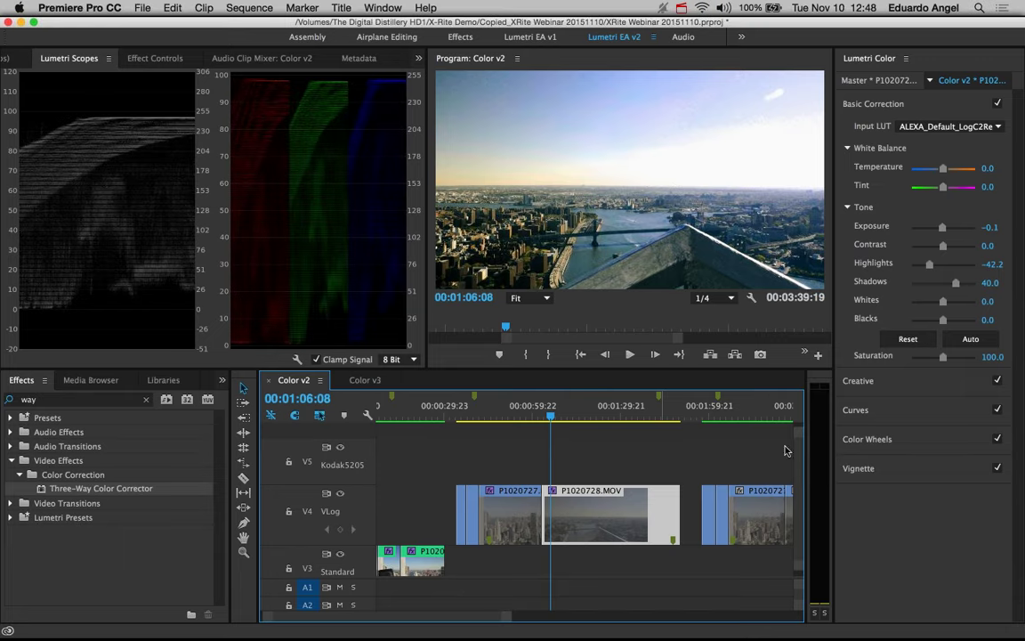
click(754, 415)
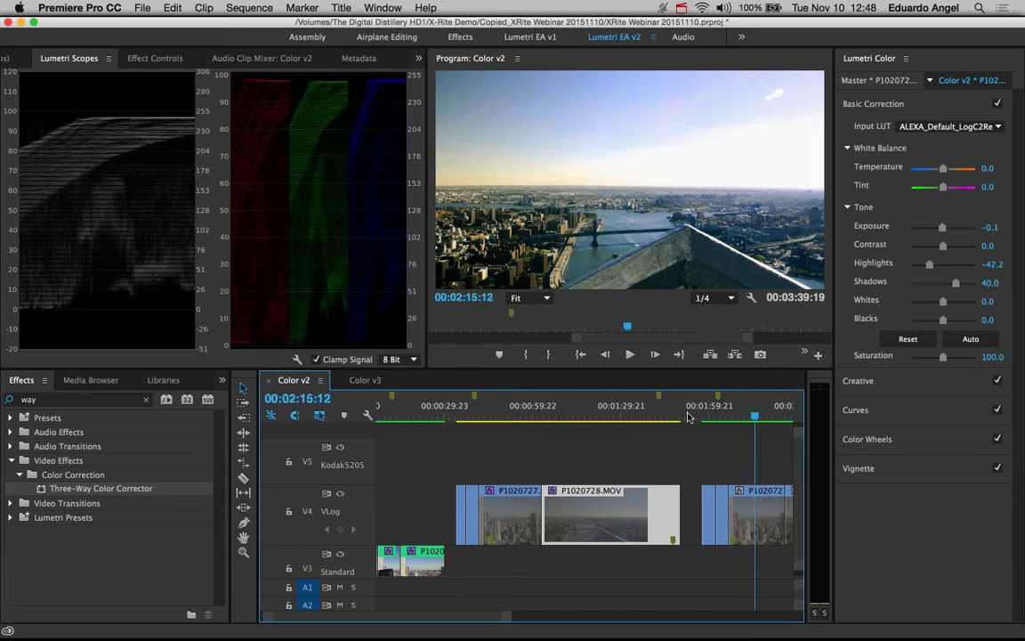
click(576, 417)
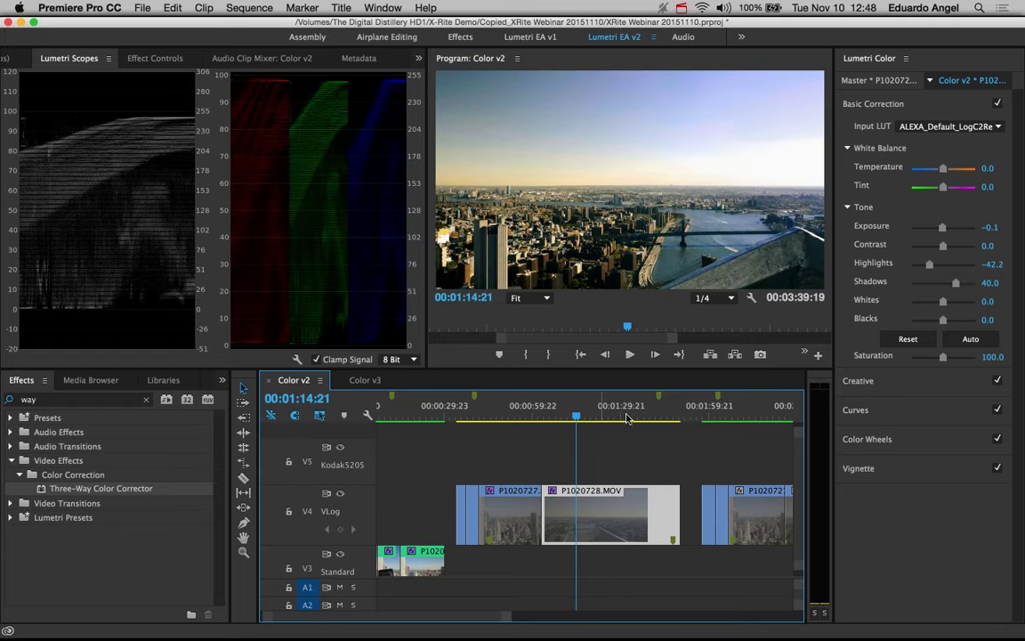
drag(576, 418, 626, 416)
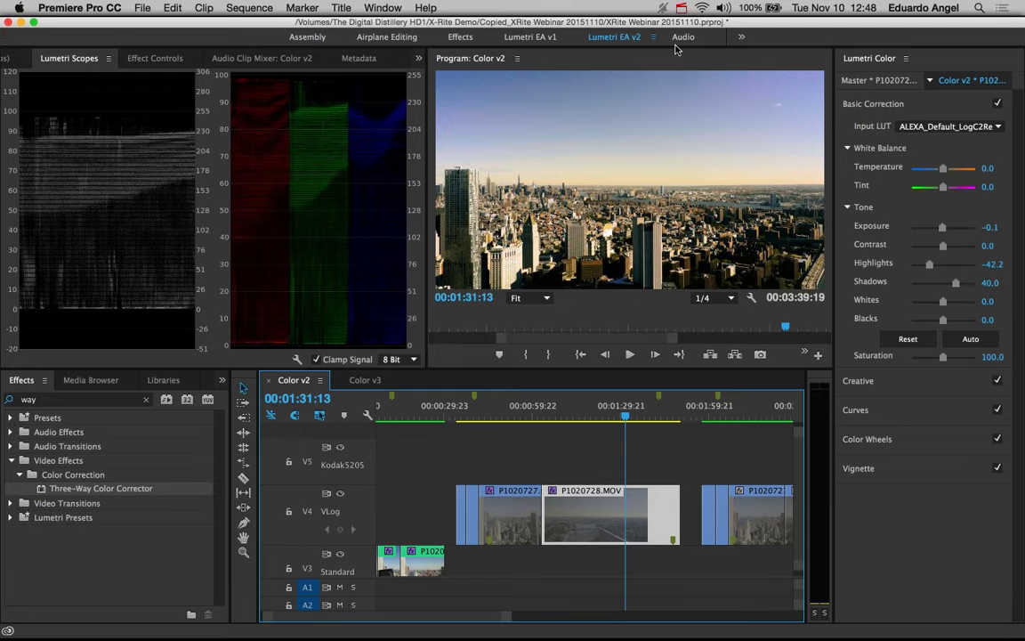
Preview the P1020728.MOV clip at Full playback resolution, and return the playback resolution to 1/4
click(707, 299)
click(710, 316)
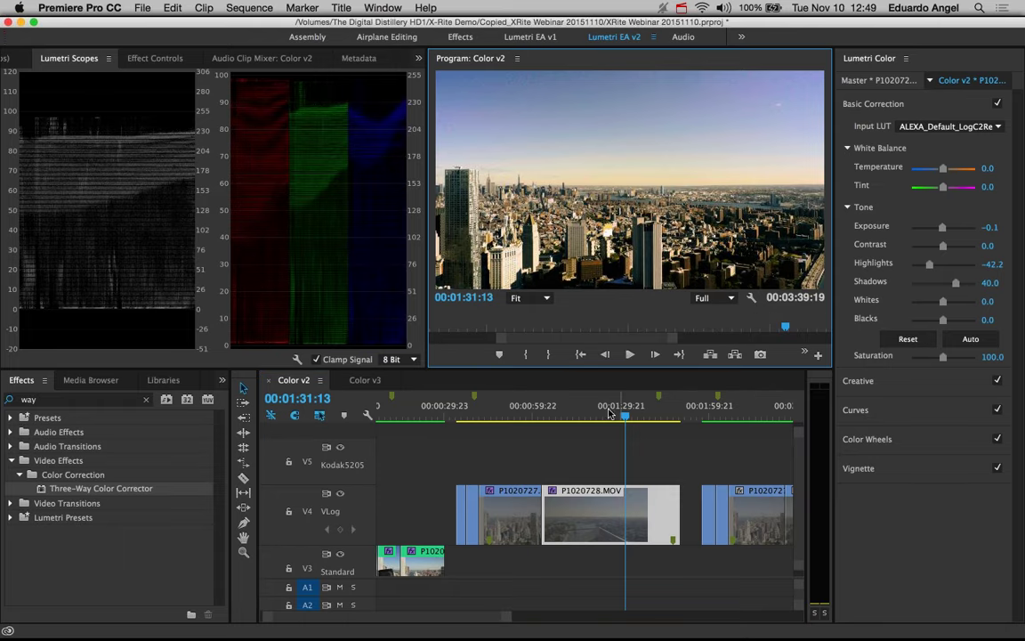
key(space)
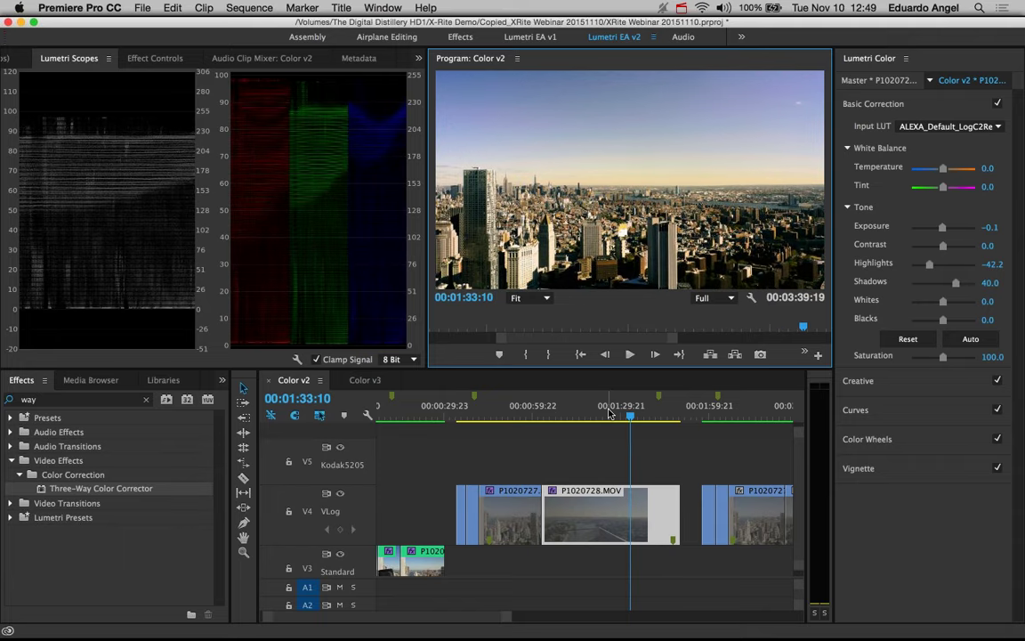
key(space)
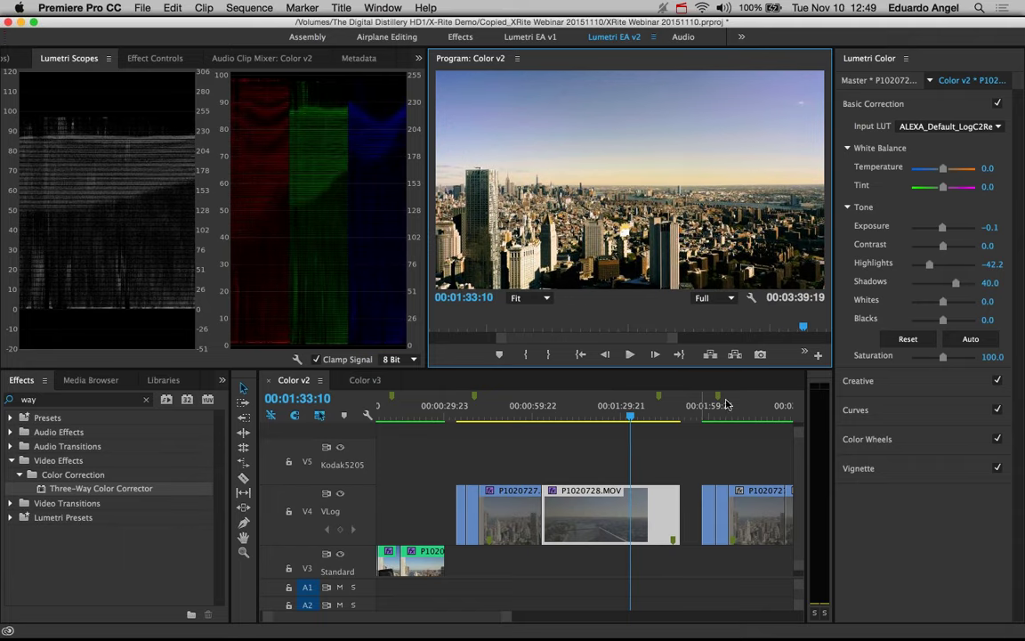
click(710, 300)
click(712, 322)
click(385, 7)
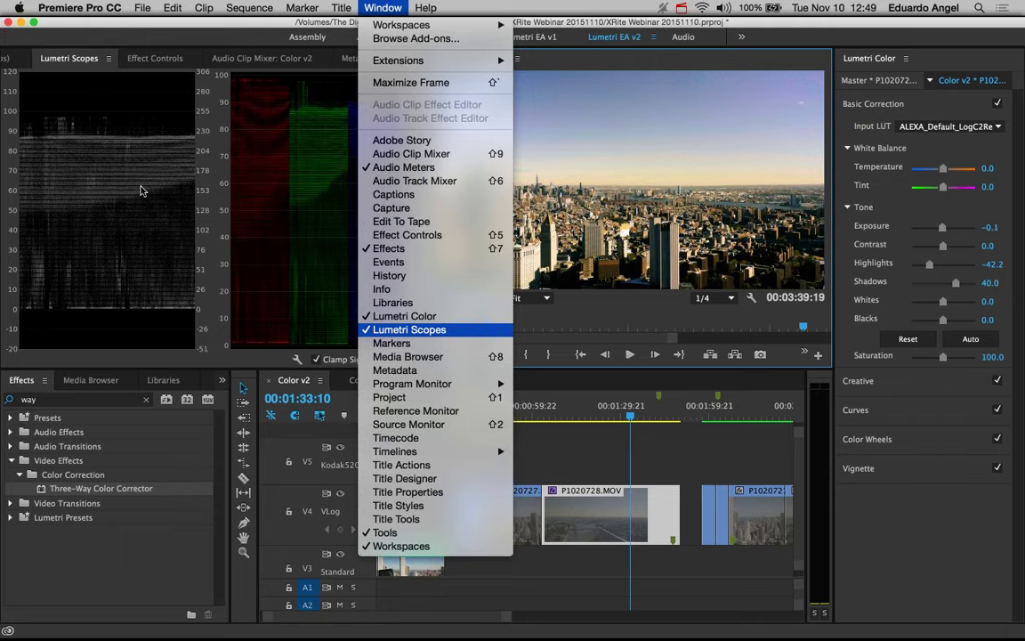
click(165, 147)
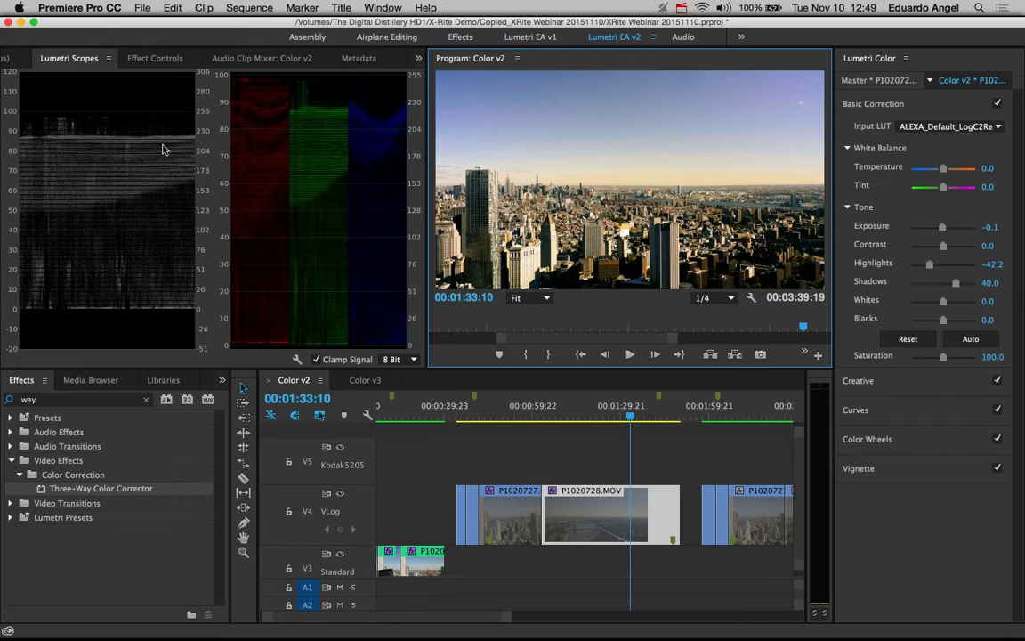
click(298, 360)
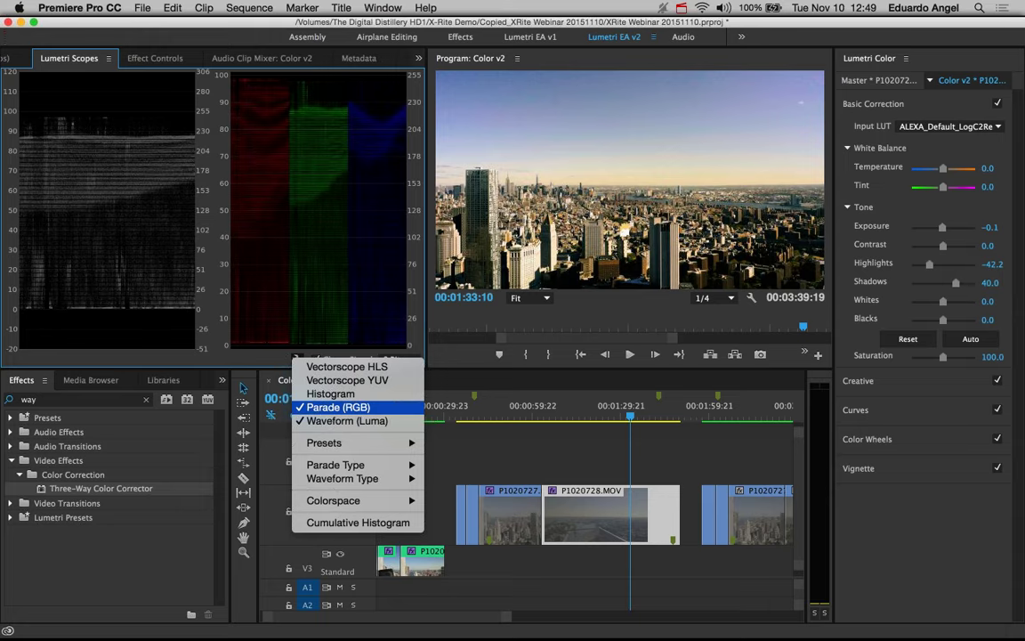
click(285, 149)
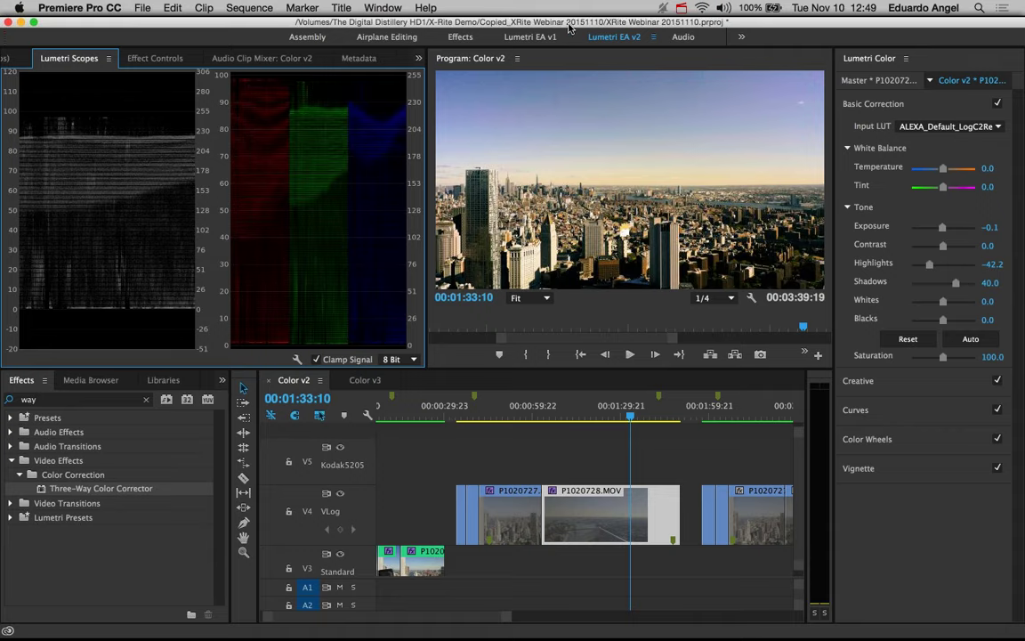
Open the Color v3 sequence and park the playhead at 00:00:06:00 in the Lumetri track's clip
click(358, 384)
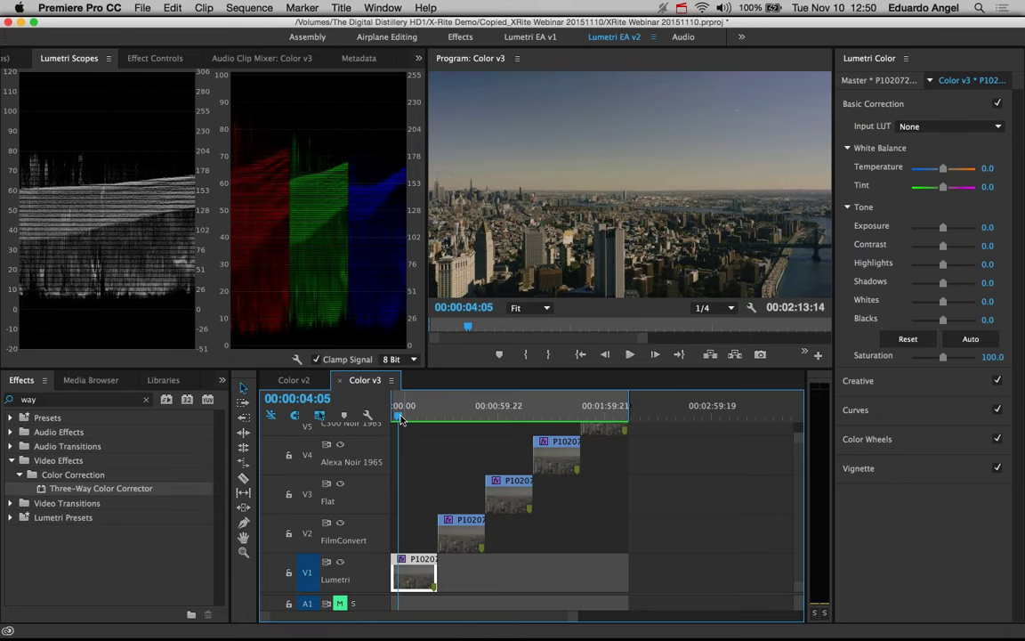
key(Home)
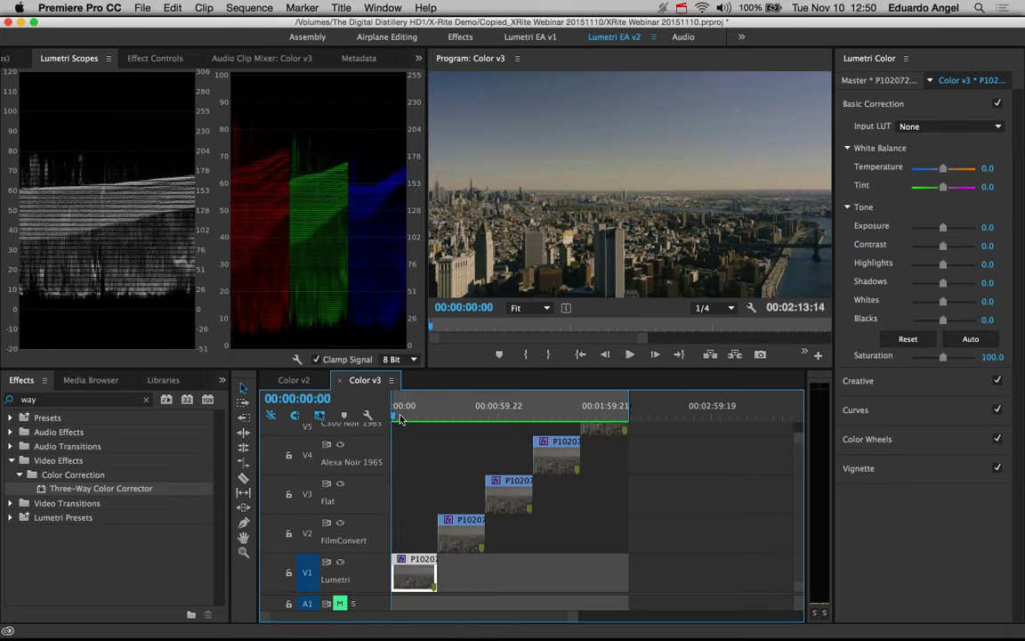
drag(401, 418, 403, 419)
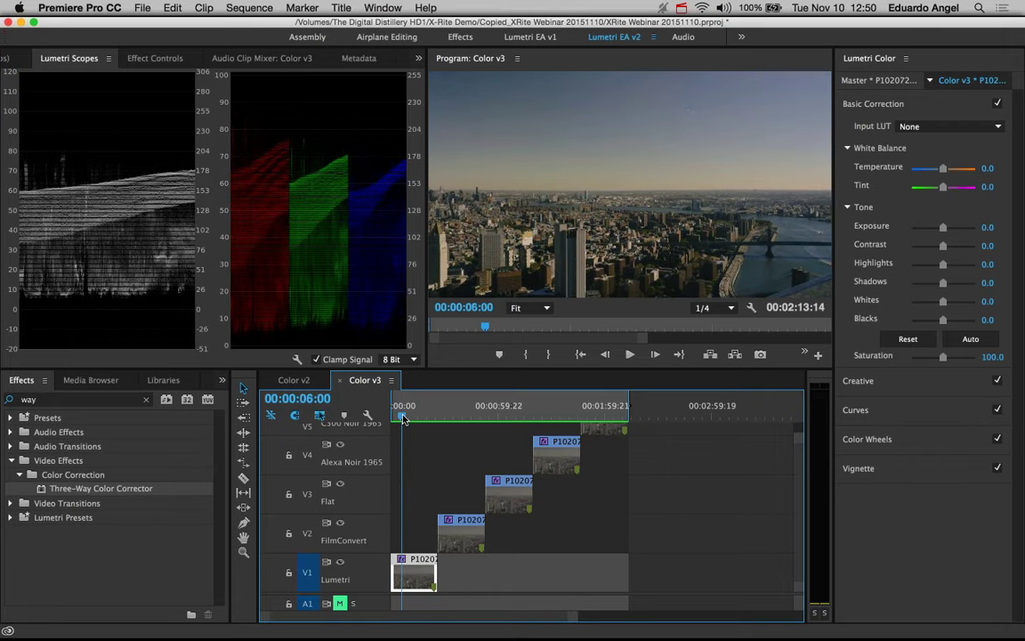
Expand the height of the video tracks in the Color v3 sequence and zoom in on its timeline
double_click(370, 549)
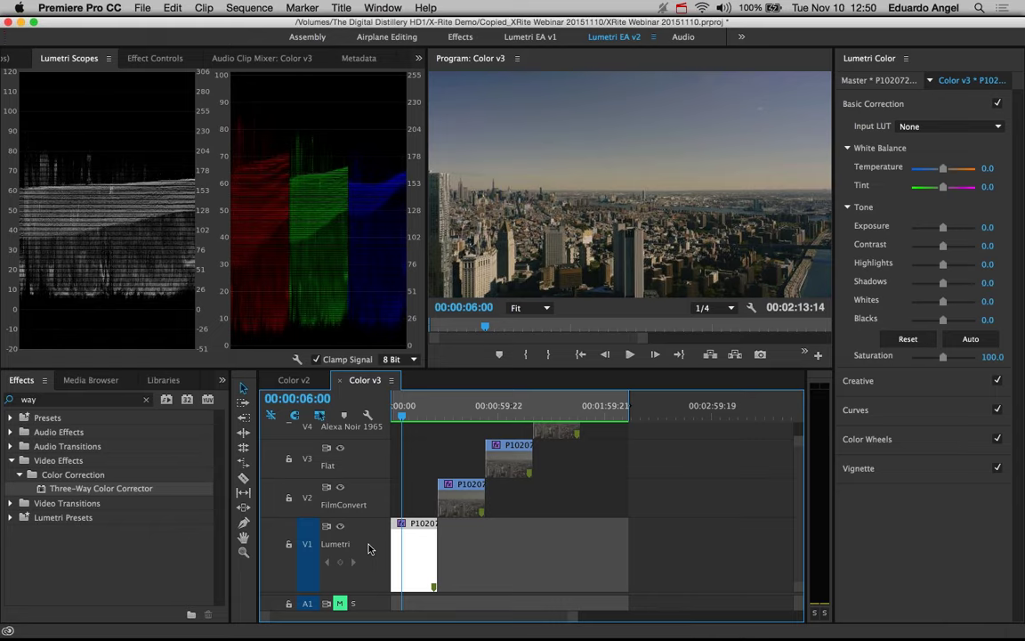
scroll(370, 549, up, 1)
key(backslash)
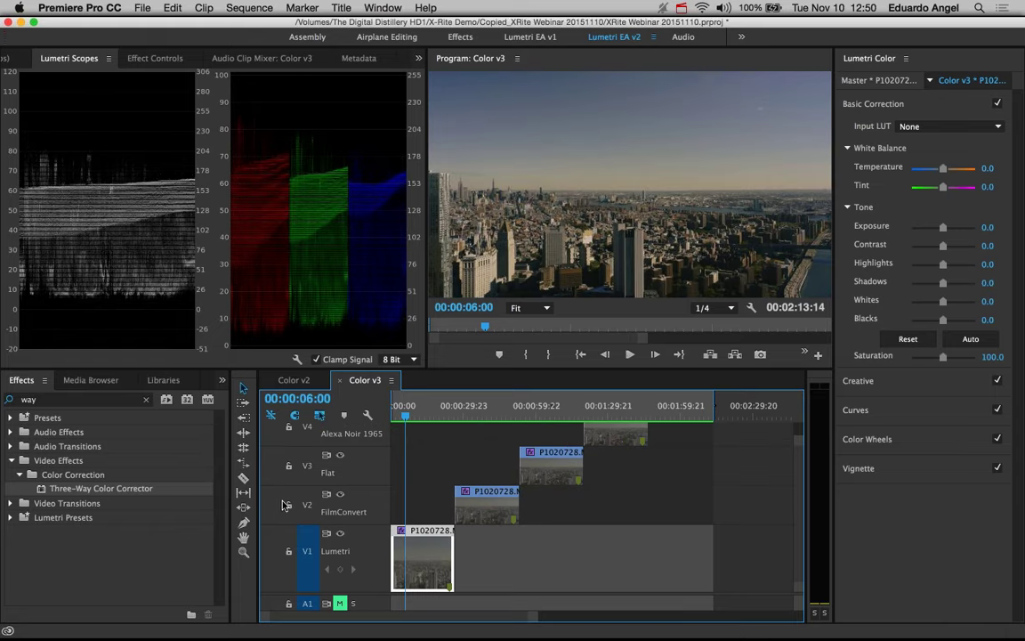
scroll(280, 509, up, 2)
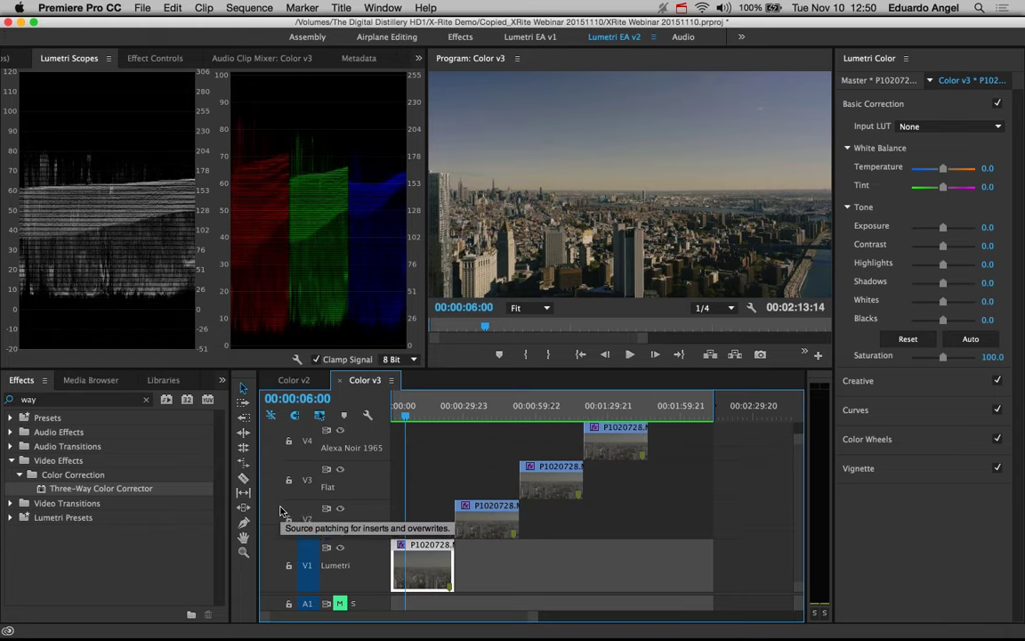
key(shift+equal)
Compare the Lumetri, FilmConvert and Flat versions of the P1020728.MOV clip by playing and sampling each one
drag(416, 415, 424, 418)
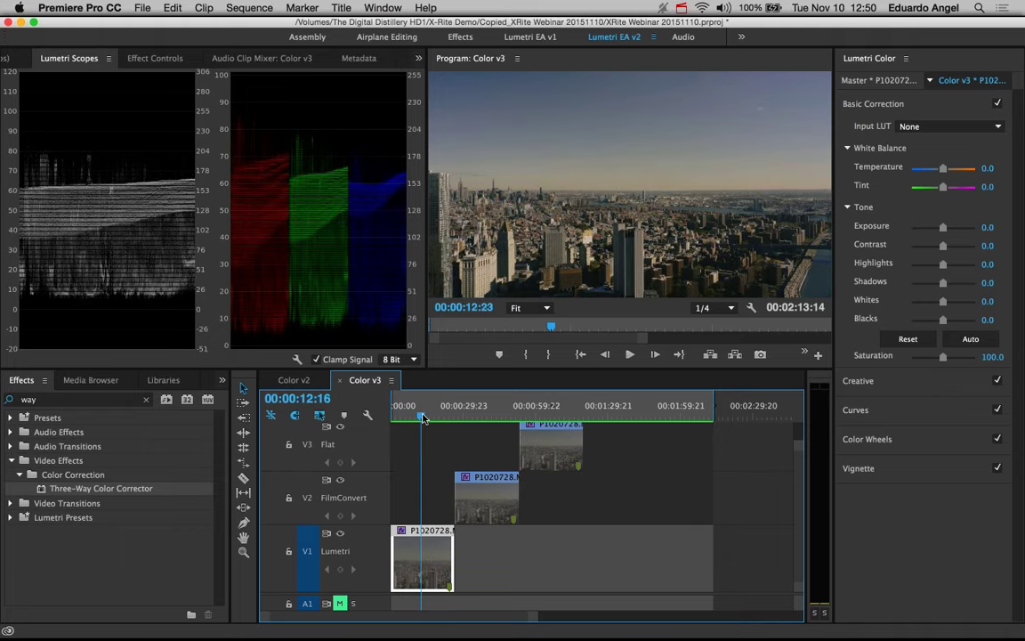
key(space)
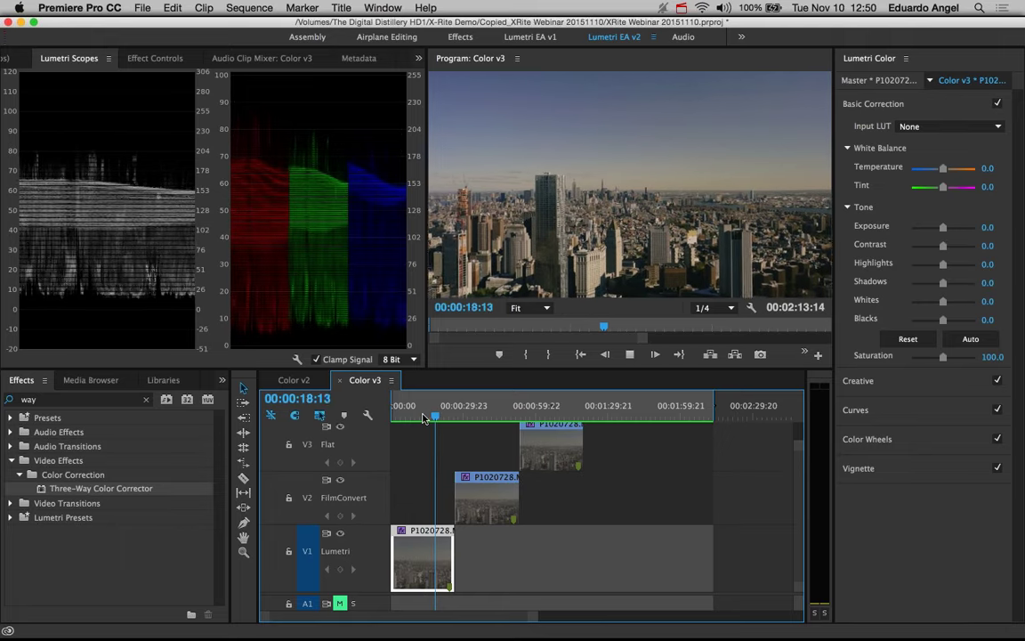
click(468, 414)
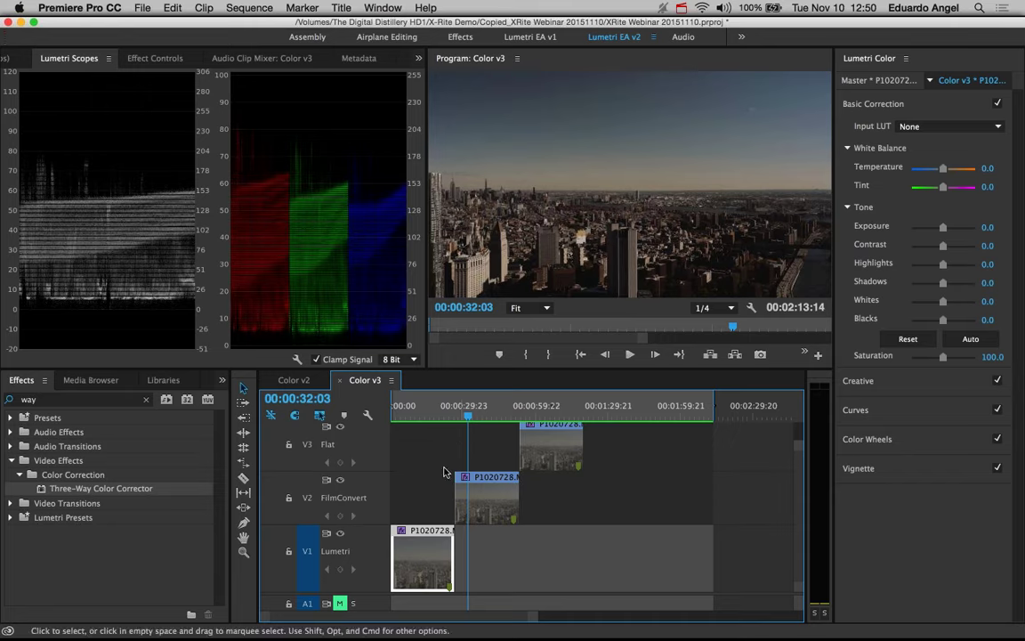
scroll(480, 449, up, 2)
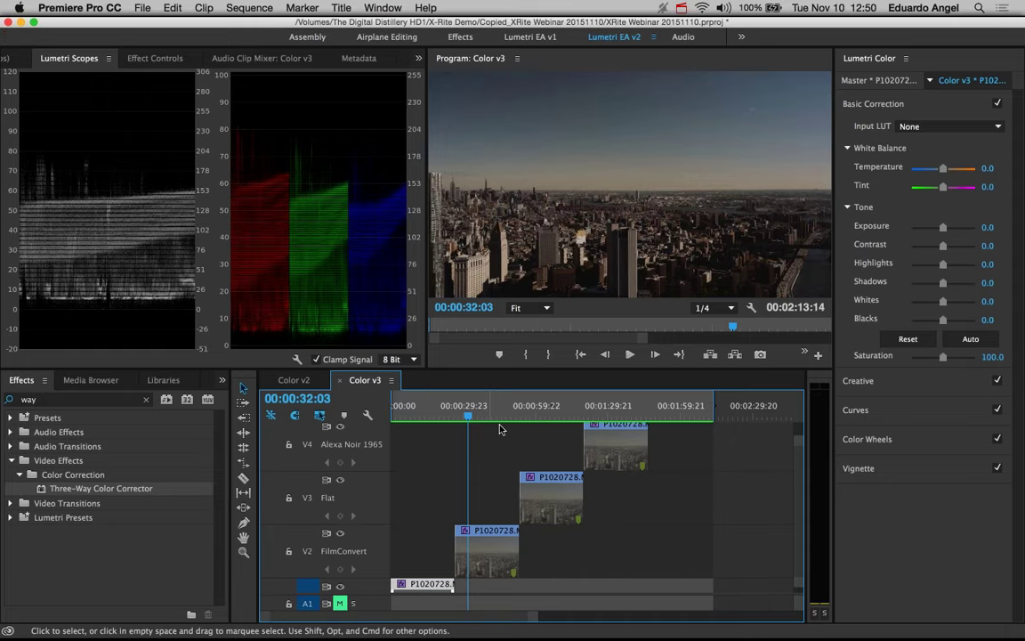
click(544, 413)
key(space)
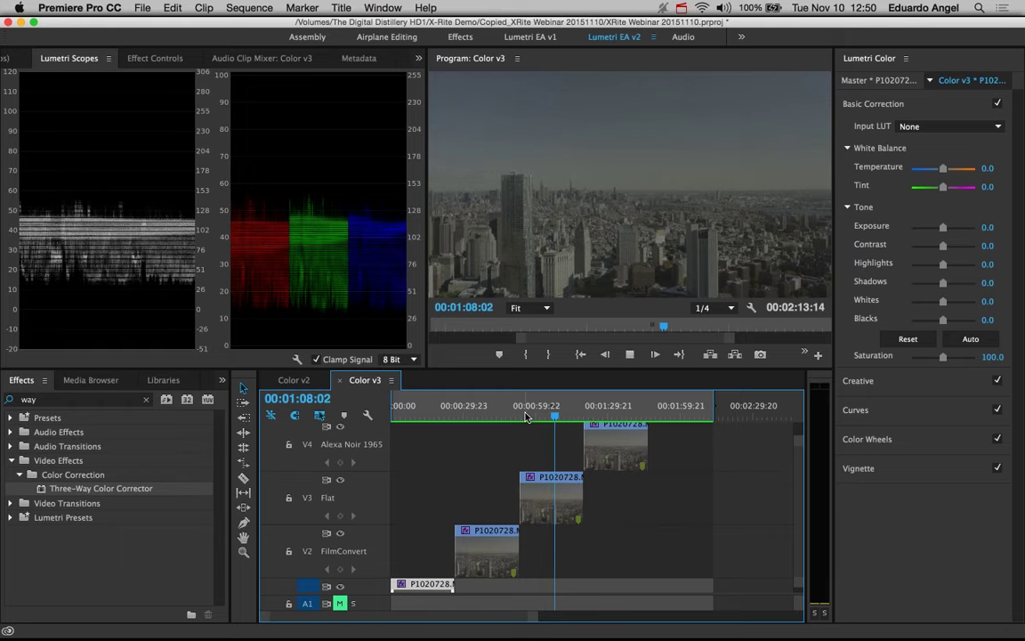
key(space)
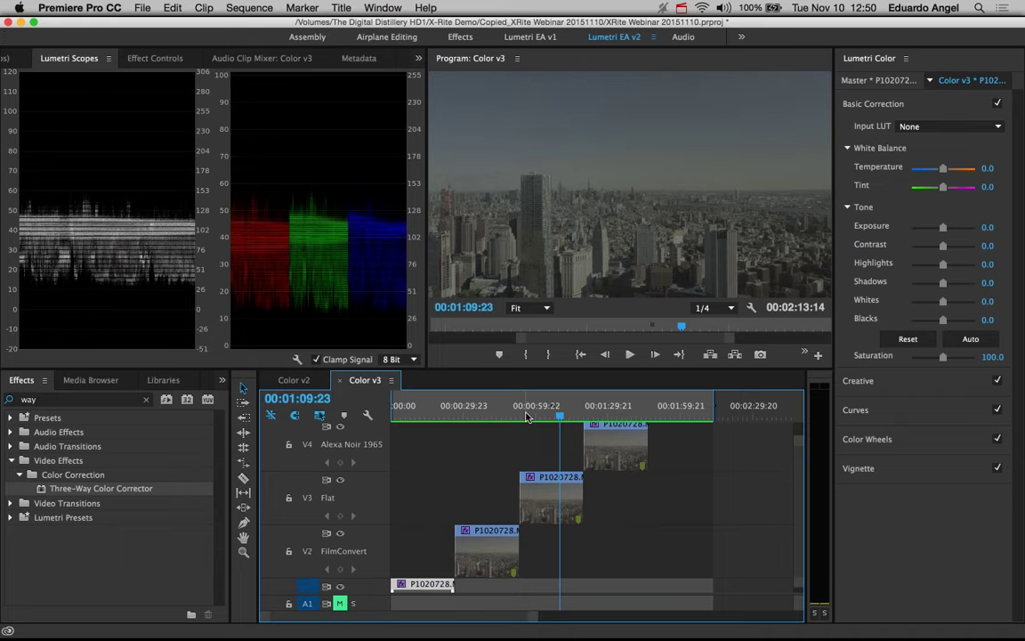
scroll(652, 462, up, 1)
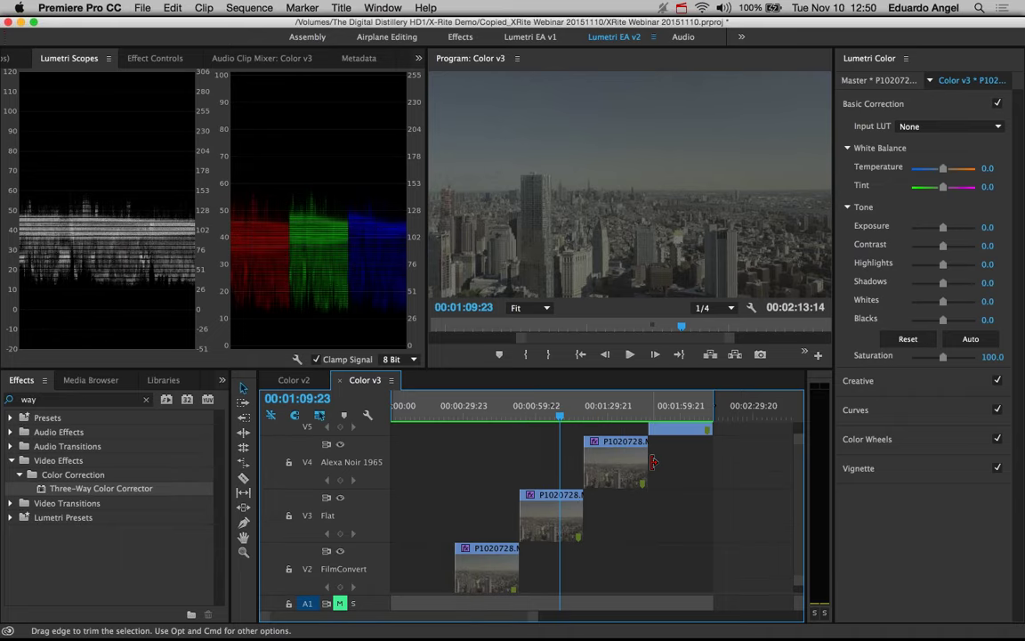
scroll(652, 462, up, 3)
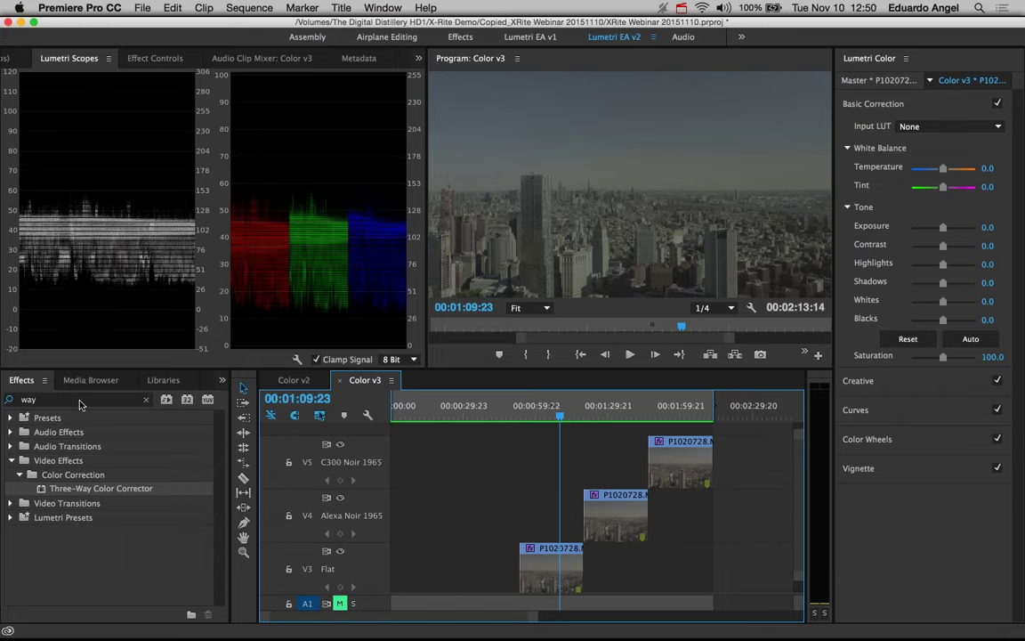
Search the effects for "look" and collapse the ARRI Alexa, Blackmagic Cinema Camera, Canon 1D and Canon 5D preset folders
double_click(21, 400)
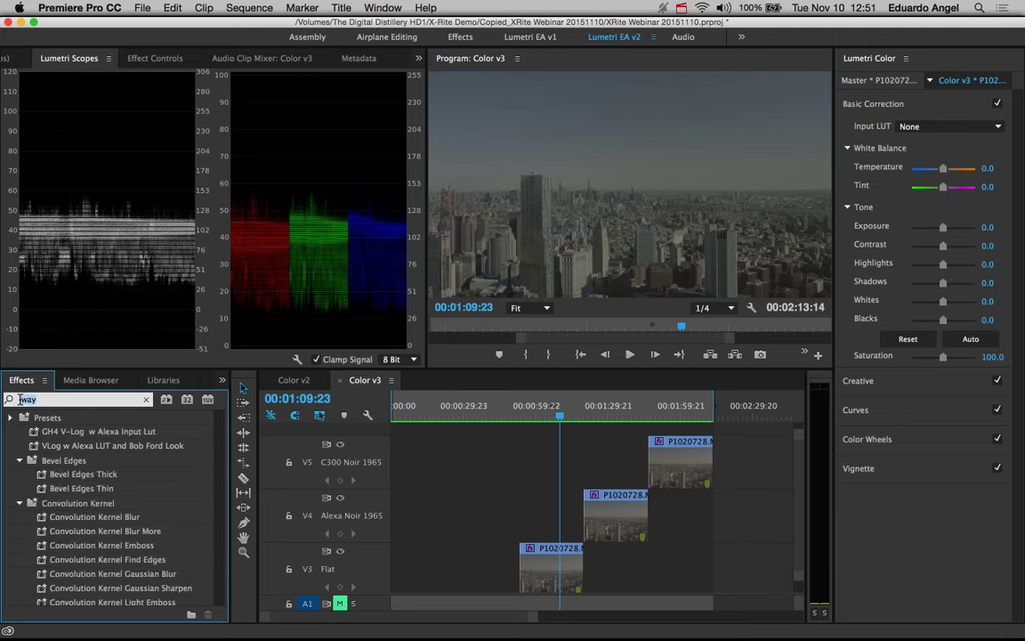
text(look)
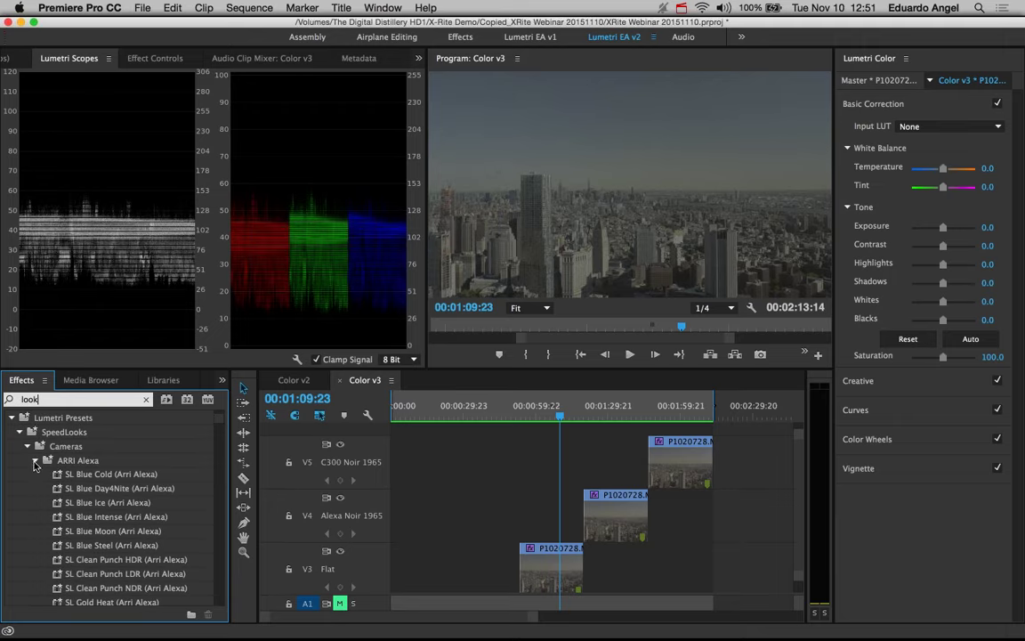
click(34, 462)
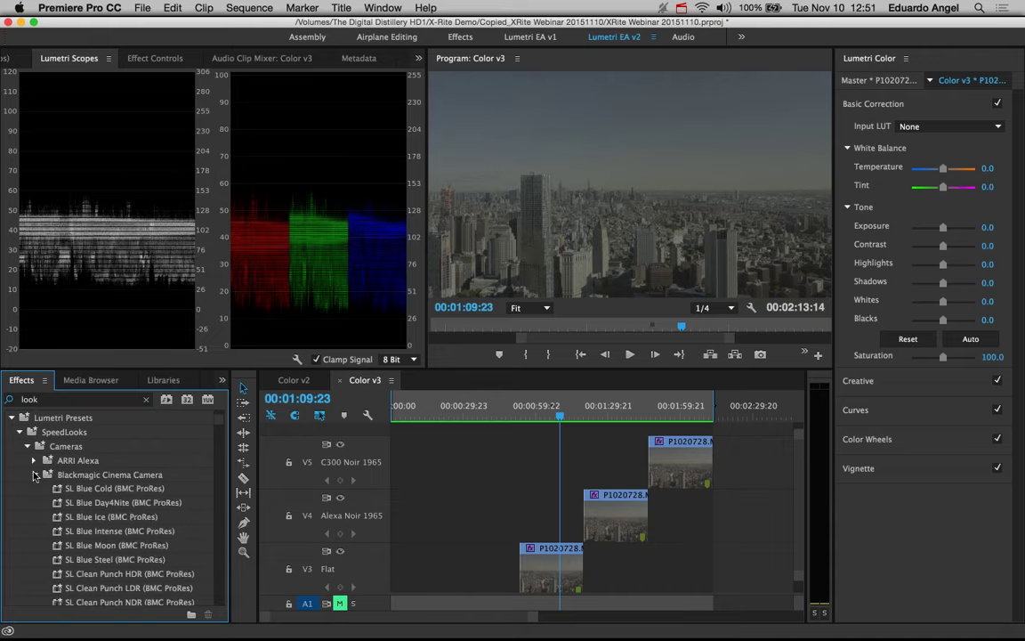
click(34, 474)
click(34, 489)
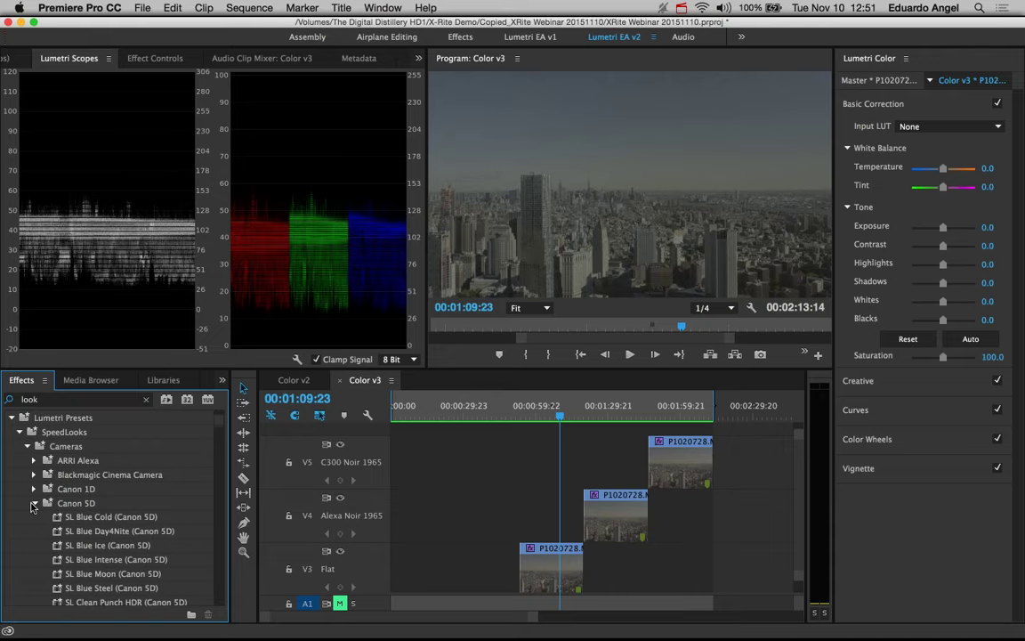
click(34, 503)
Maximize the Effects panel and collapse the preset folders for the remaining Canon cameras, GoPro, Nikon D800, RED and Universal
key(grave)
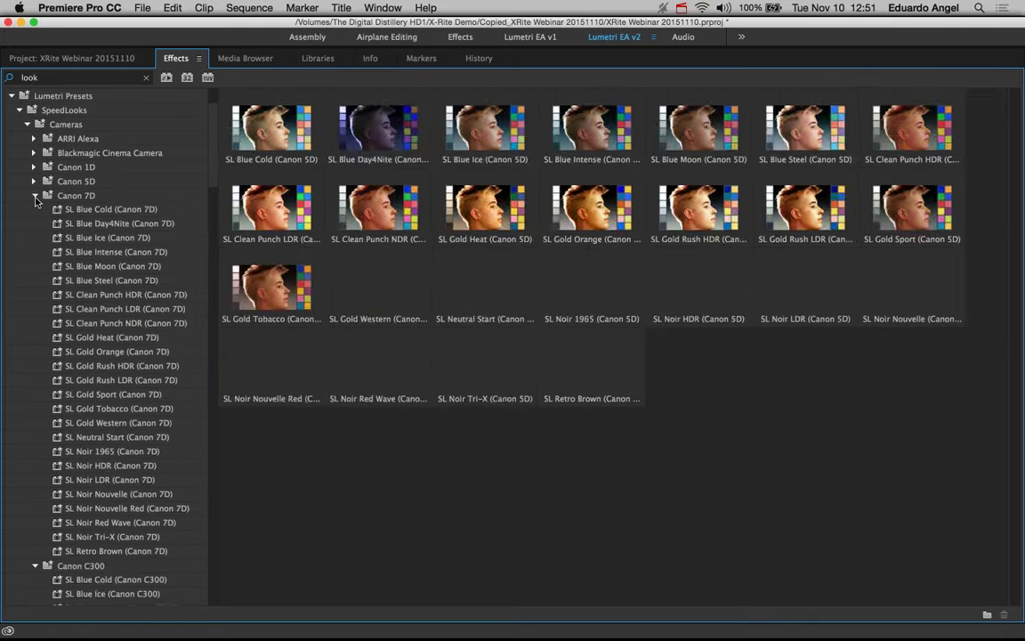
click(35, 195)
click(35, 210)
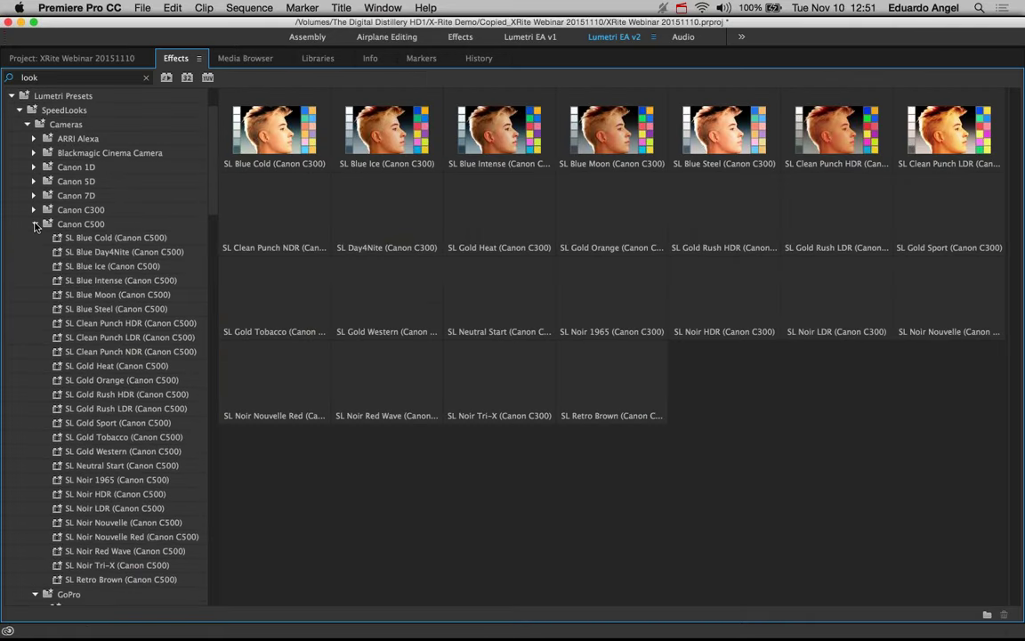
click(35, 225)
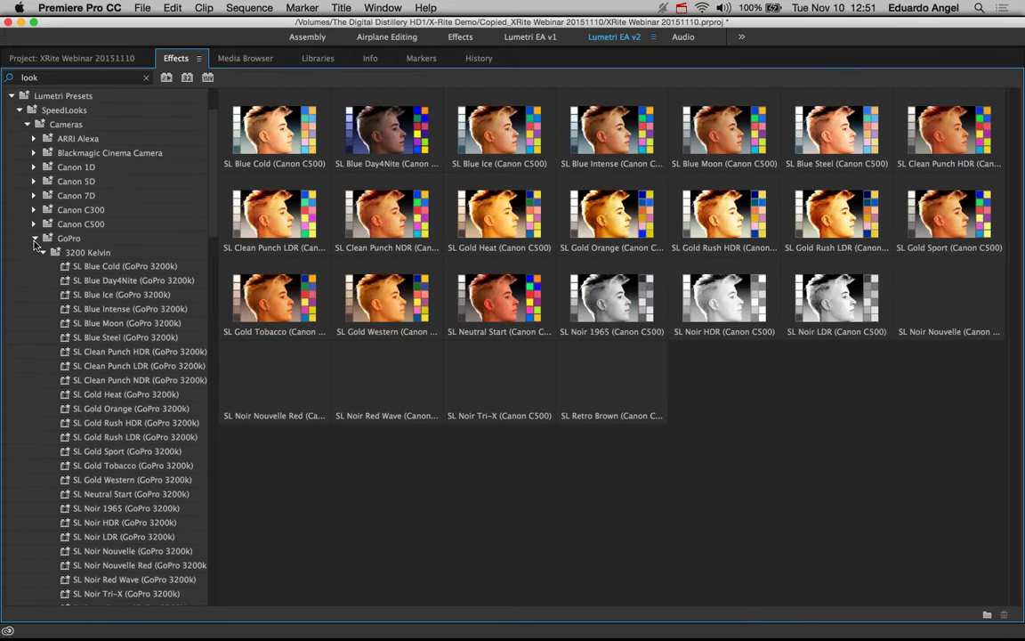
click(35, 238)
click(35, 253)
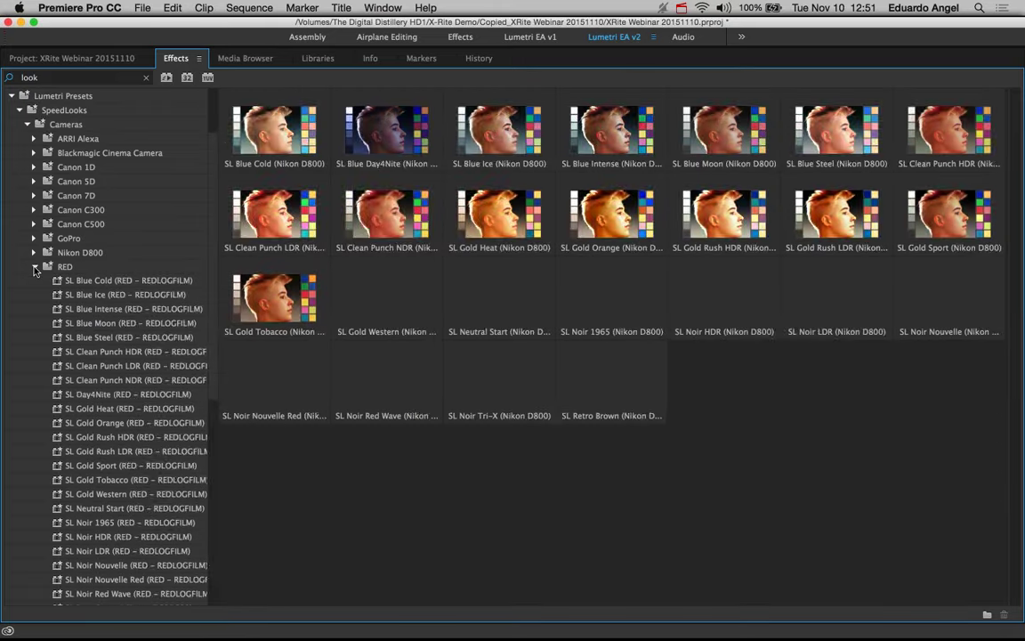
click(35, 267)
click(28, 281)
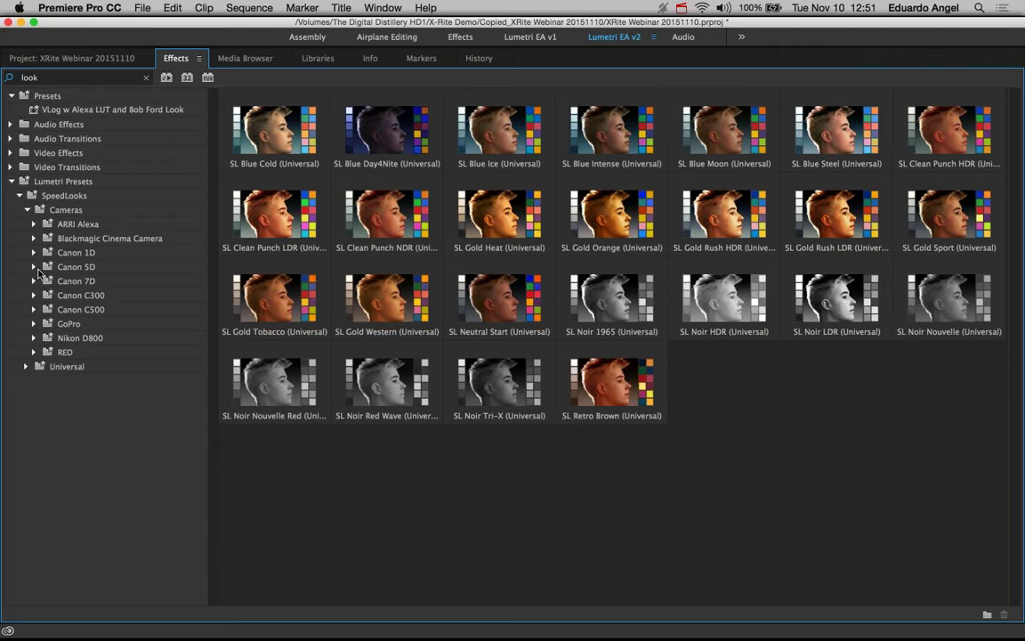
Expand the Canon C300 presets, find SL Noir 1965, and return the Effects panel to its normal size
click(34, 295)
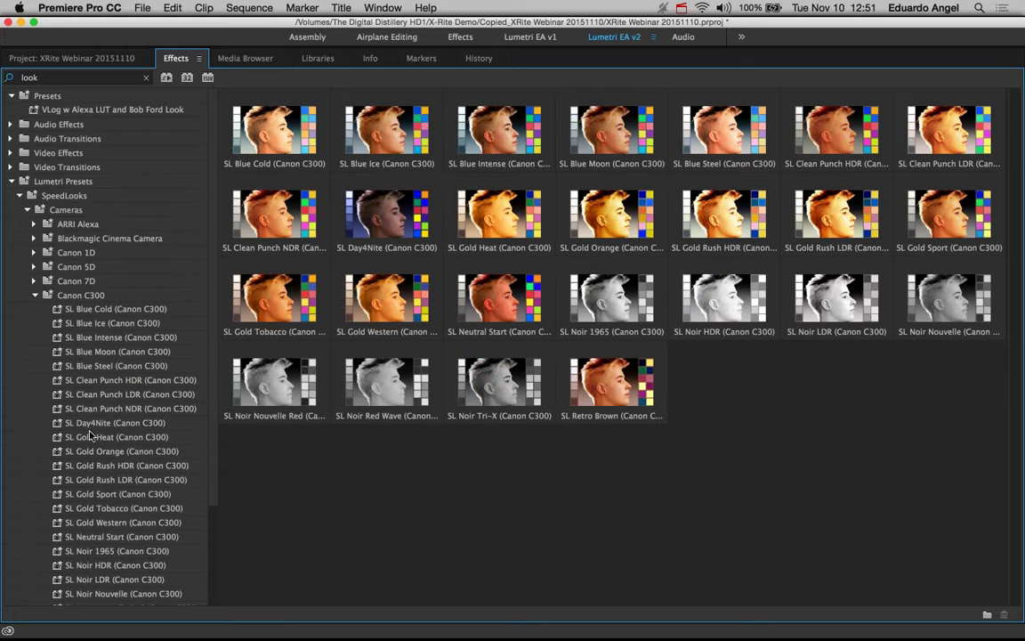
scroll(89, 427, down, 3)
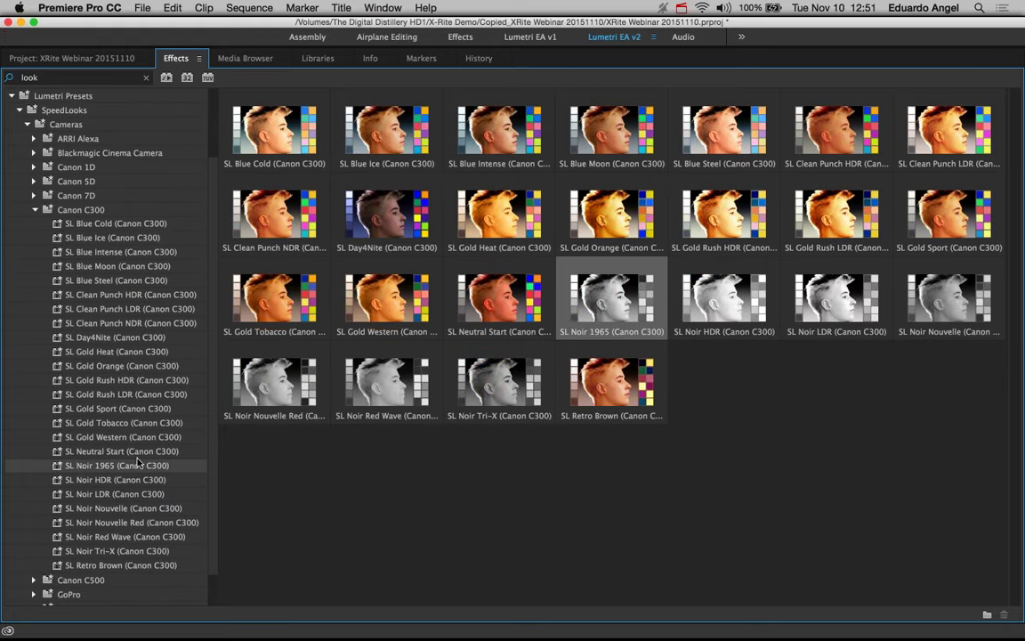
key(grave)
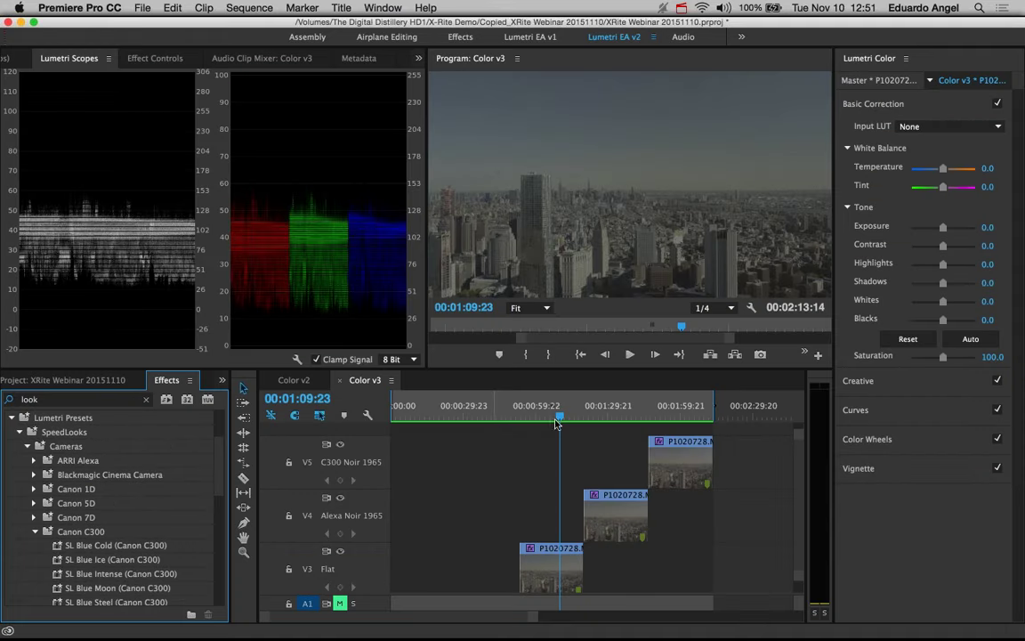
Compare the Alexa Noir 1965 and C300 Noir 1965 clips by sampling a frame in each one
click(620, 409)
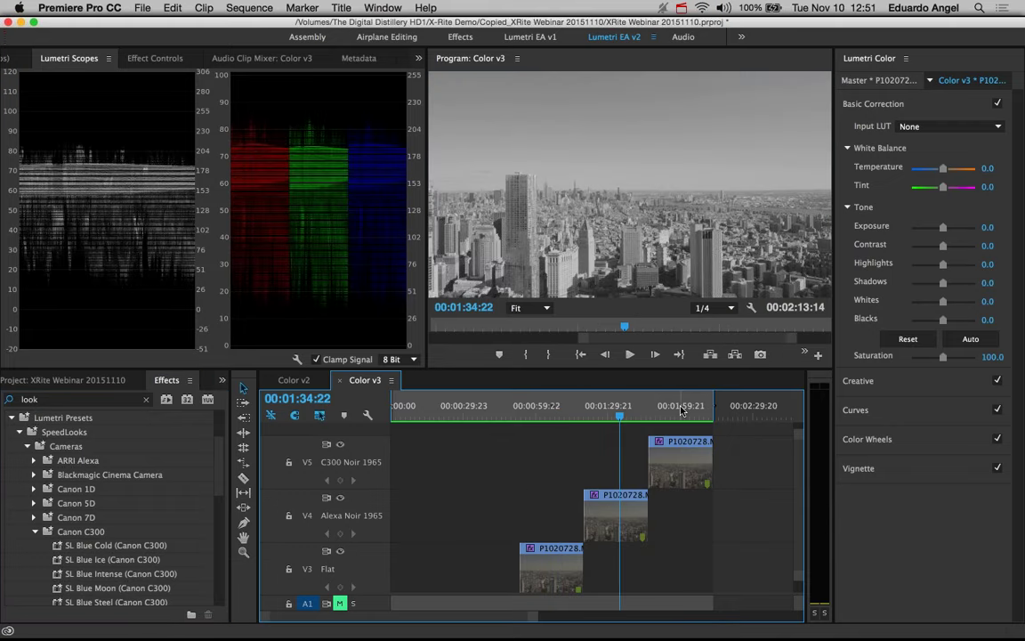
click(681, 410)
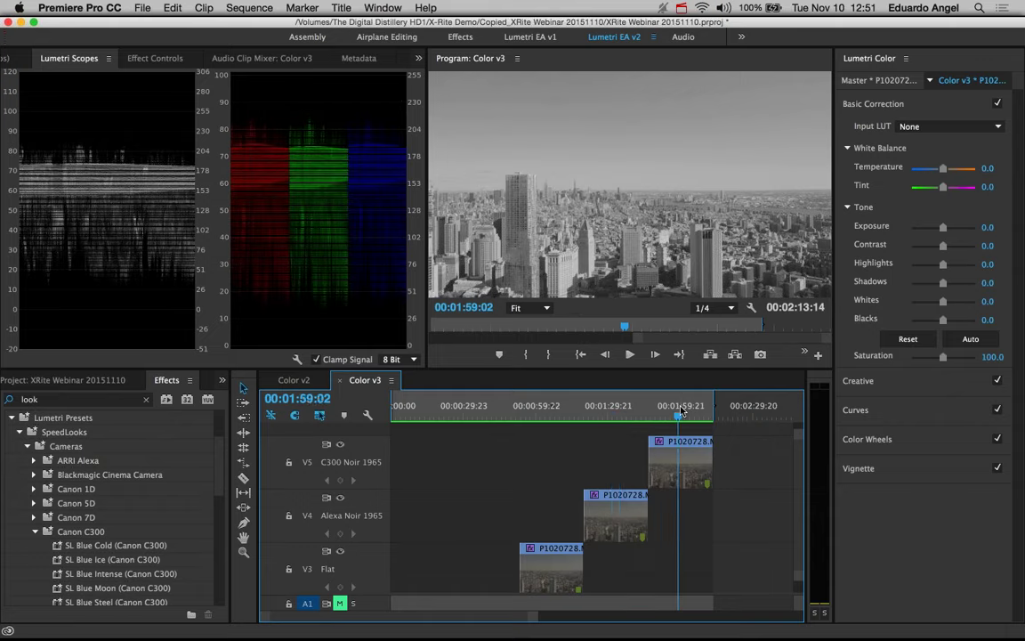
click(611, 410)
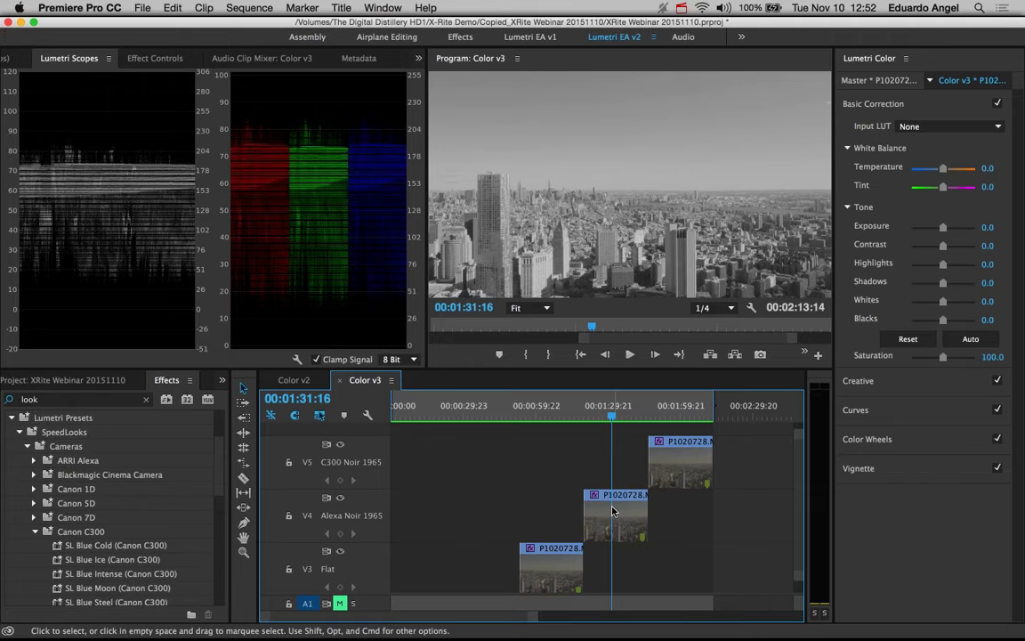
Select the clip on track V4 and minimize the height of all tracks in the Color v3 sequence
click(685, 456)
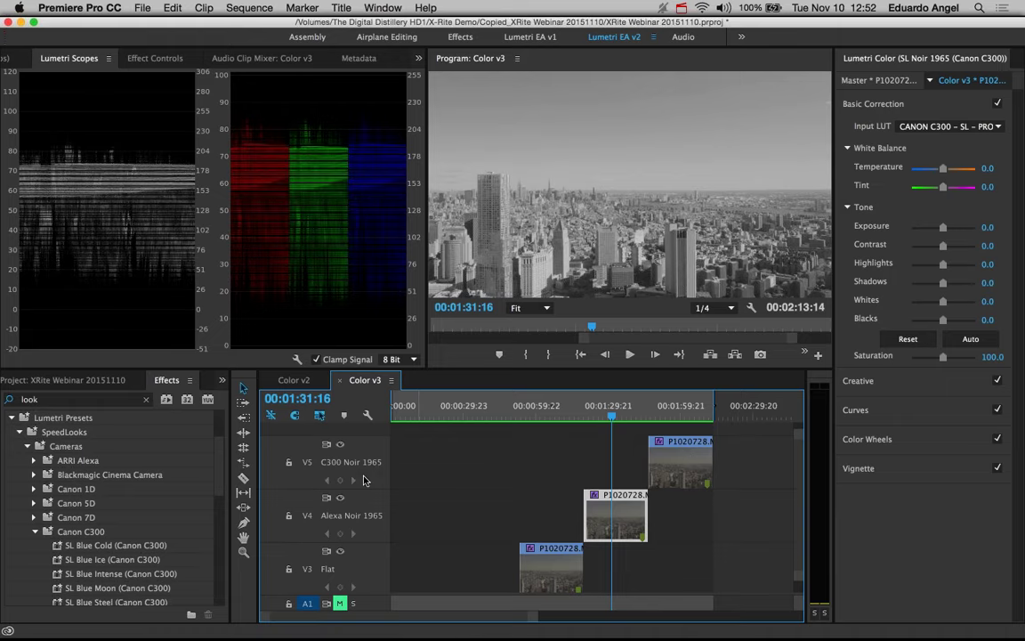
key(shift+minus)
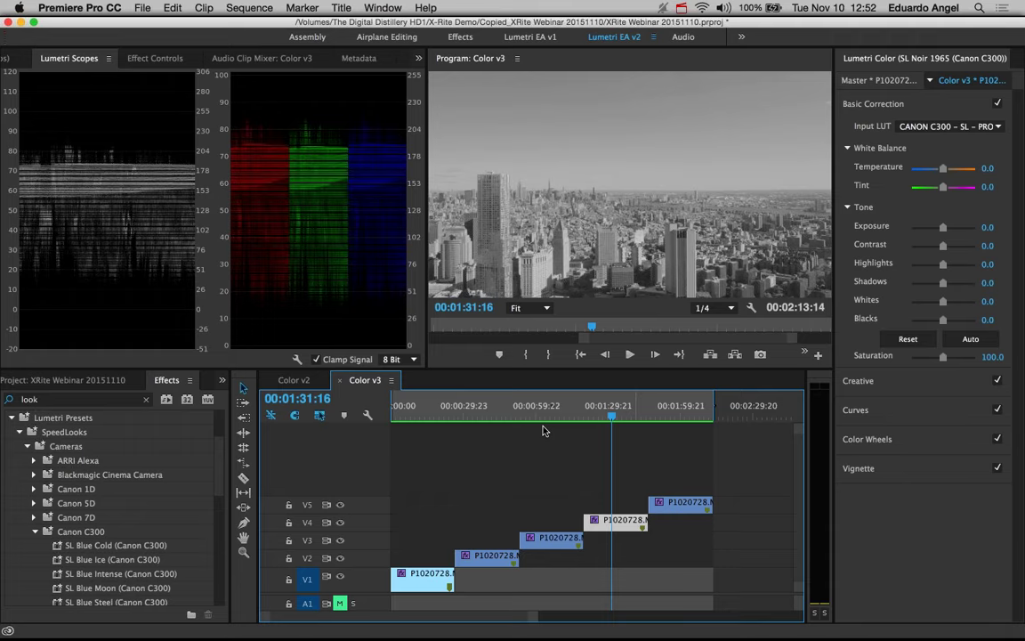
scroll(145, 528, down, 1)
scroll(145, 529, down, 5)
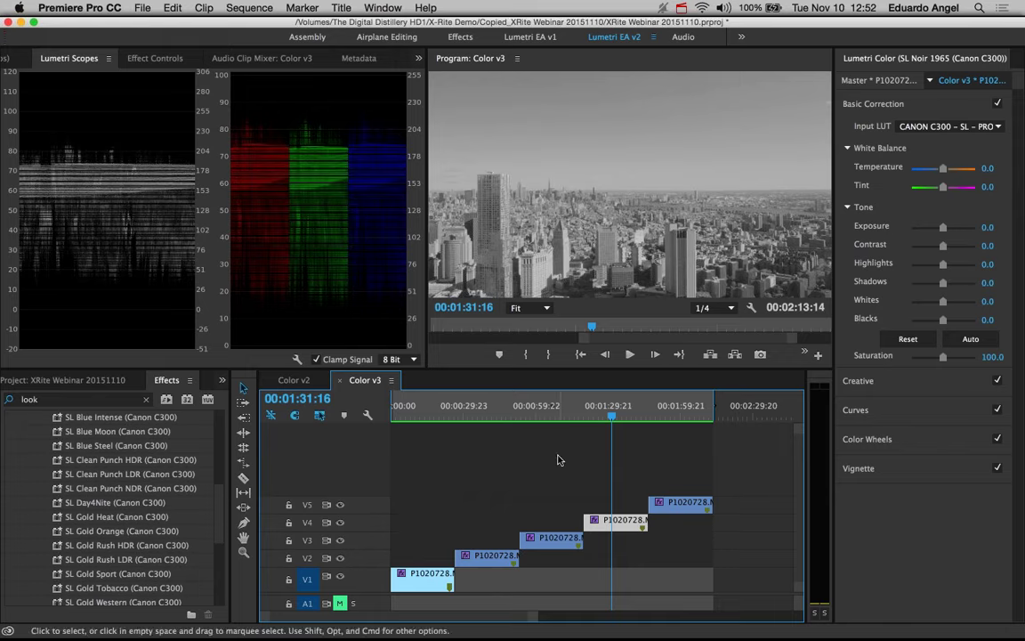
Park the playhead at 00:01:54:16 and set Lumetri Shadows to 31.1 on the V4 clip and 24.4 on the V5 clip
click(669, 415)
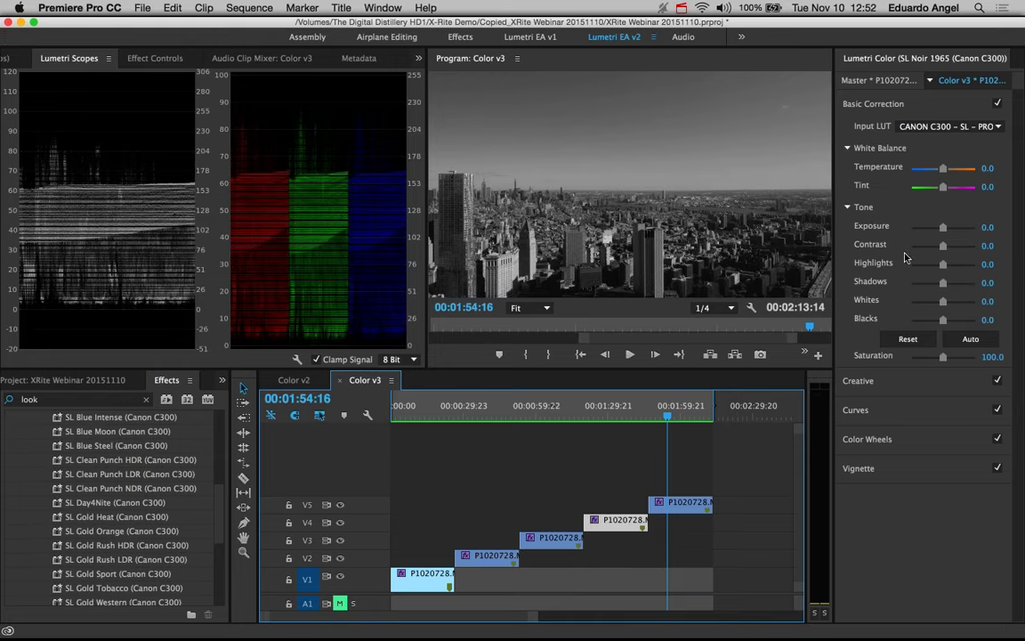
drag(942, 283, 956, 286)
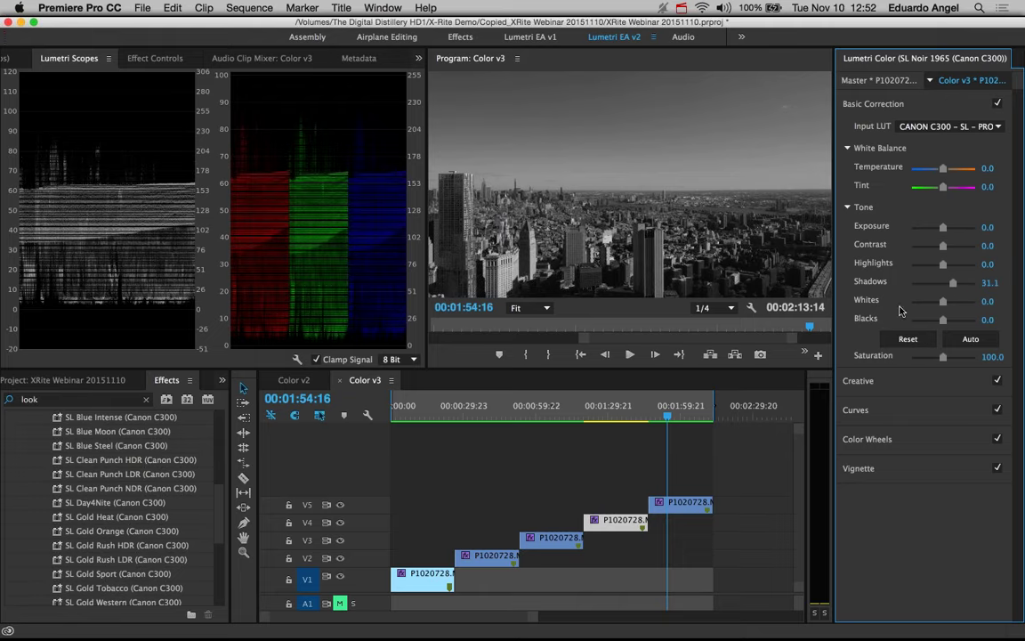
click(681, 503)
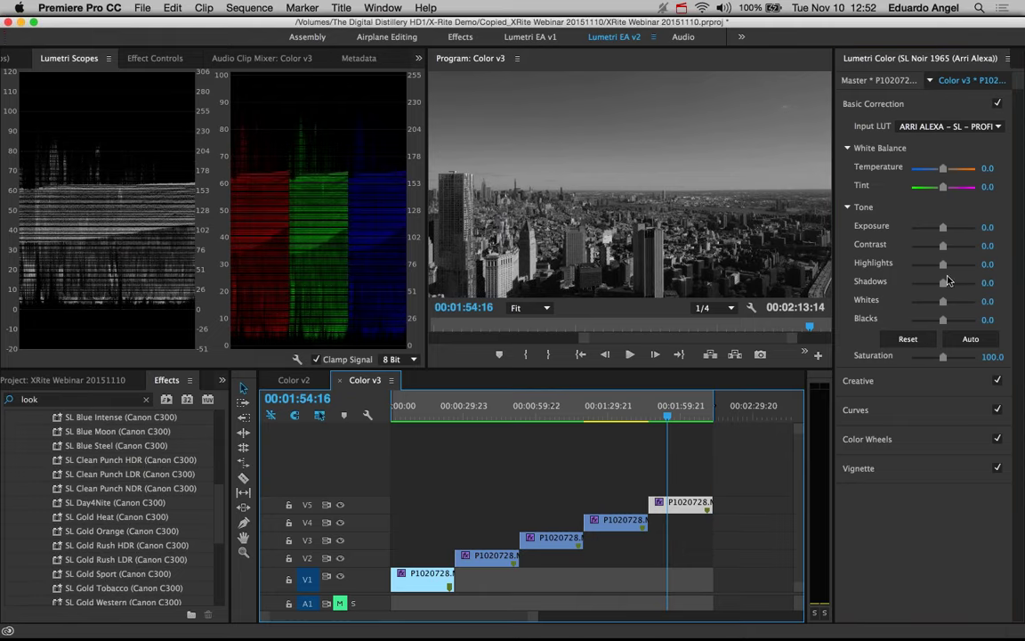
drag(947, 284, 958, 283)
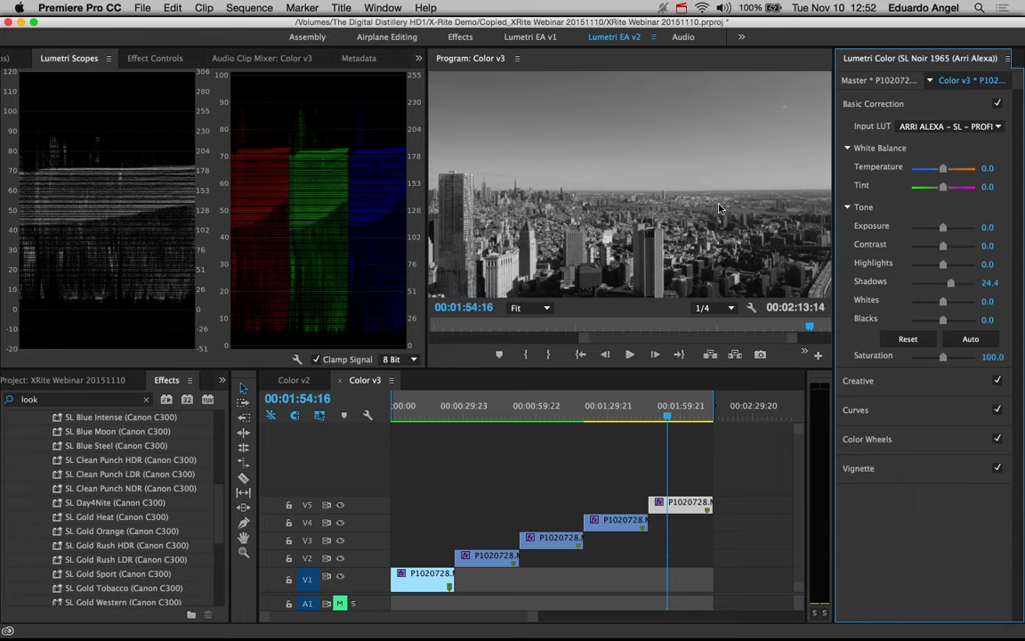
Check the graded V5 clip in a maximized Program monitor, and return the monitor to its normal size
click(612, 189)
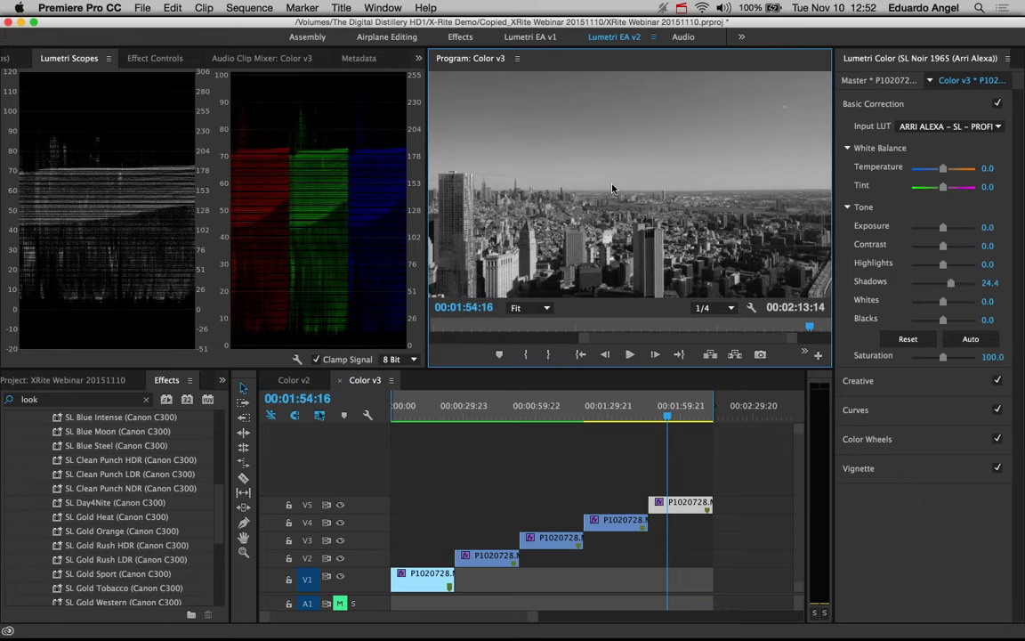
key(grave)
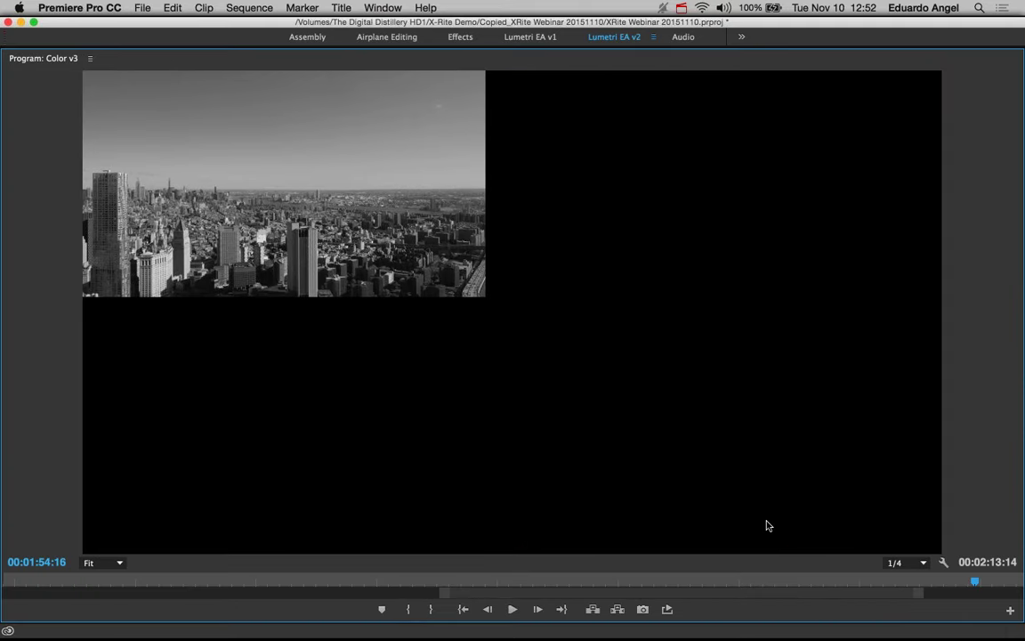
key(grave)
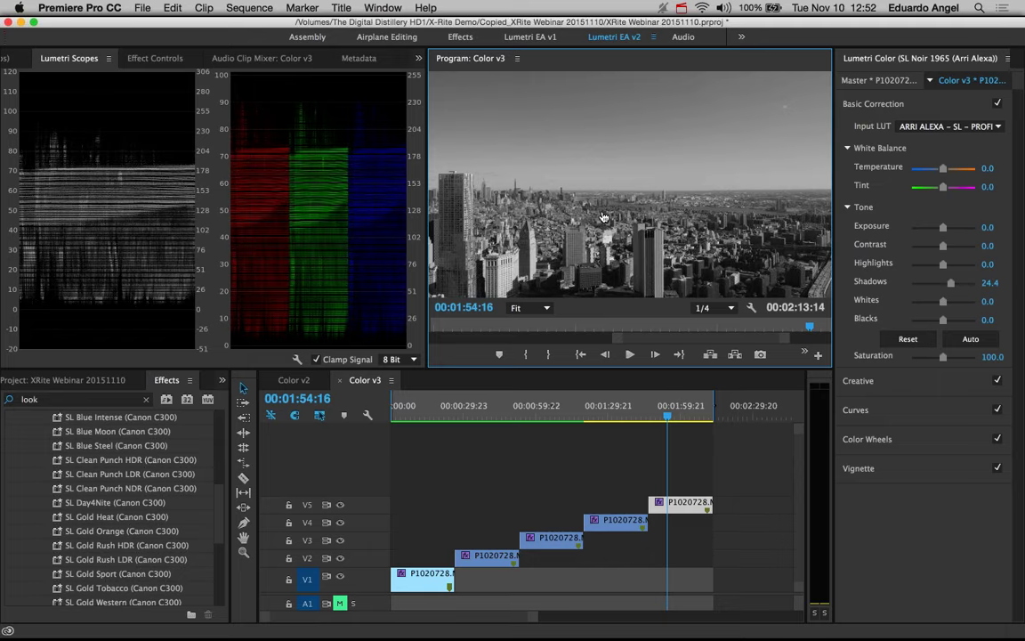
key(super+Tab)
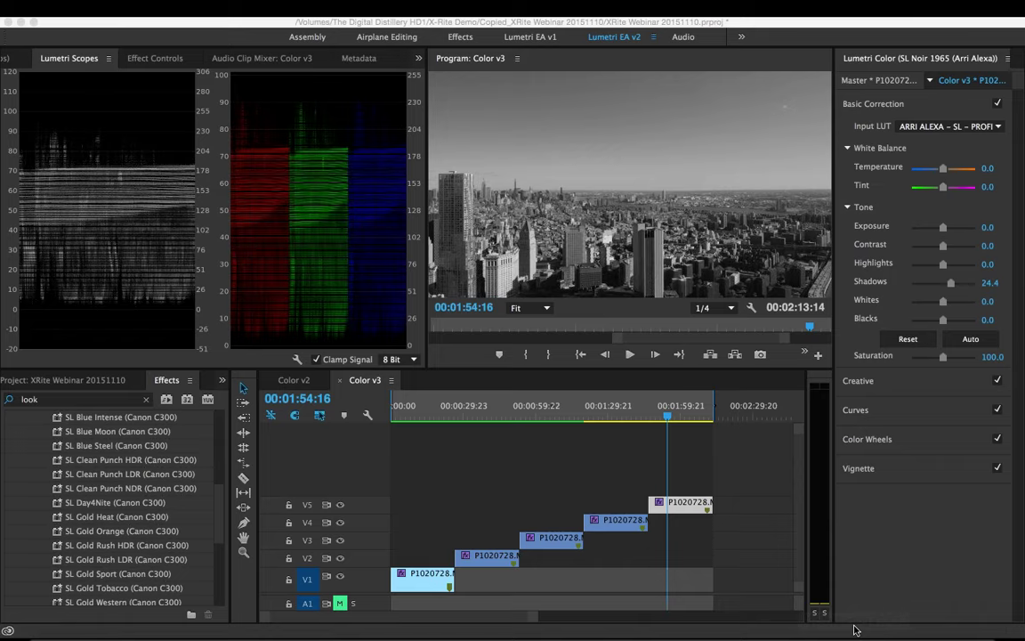
mouse_move(857, 627)
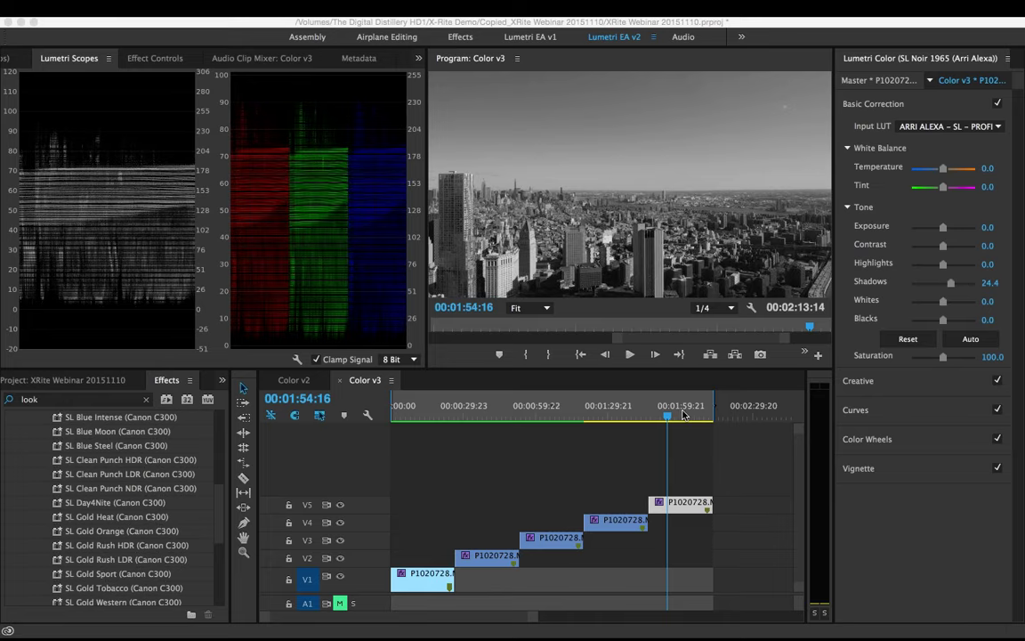
click(733, 223)
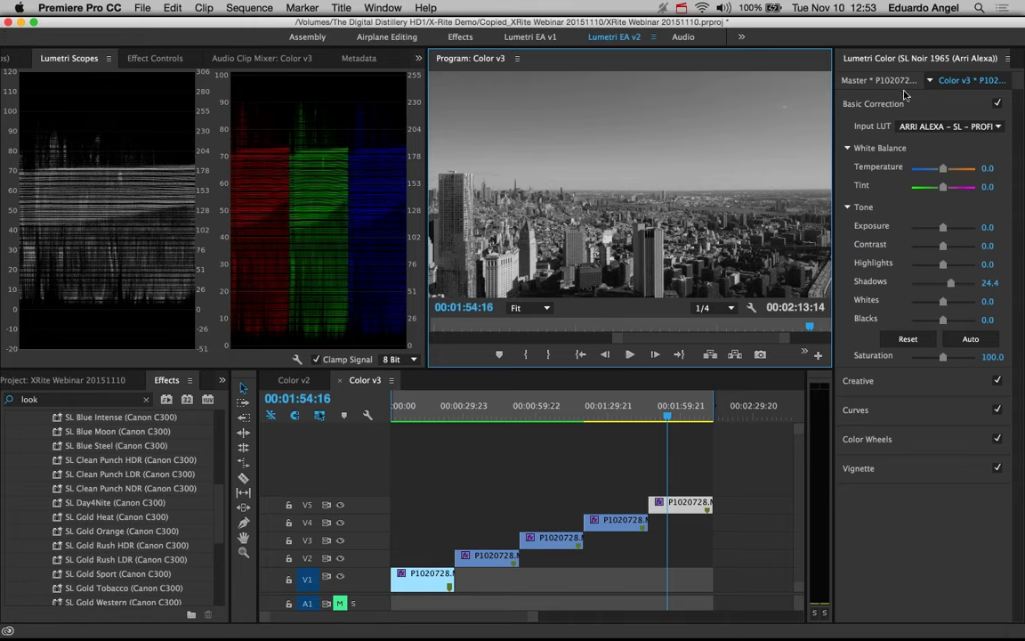
Examine the Lumetri Color options for exporting the grade as .look or .cube and saving it as a preset
click(1007, 58)
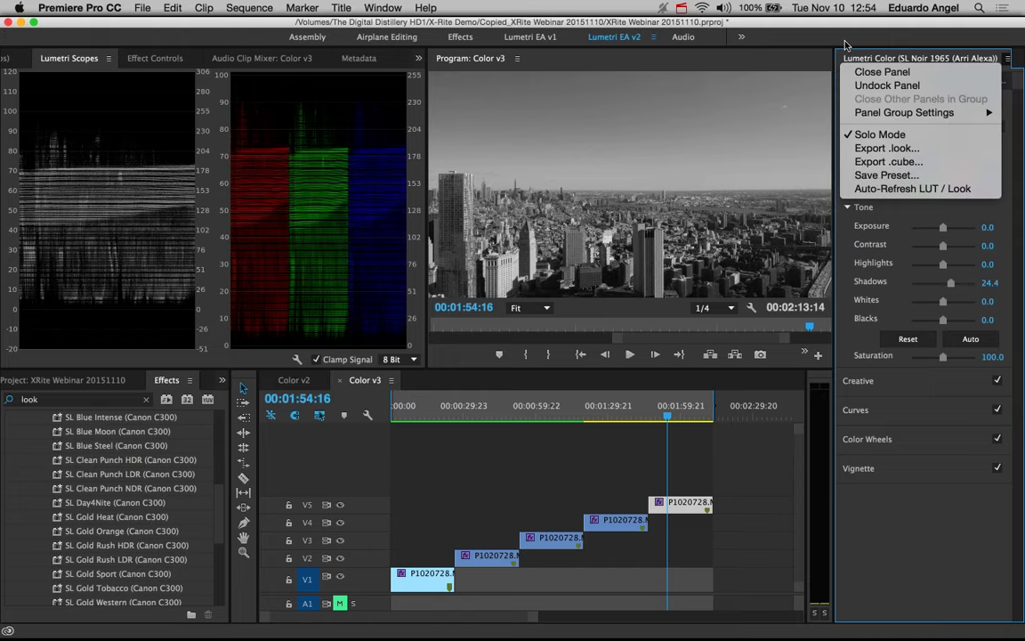
click(810, 38)
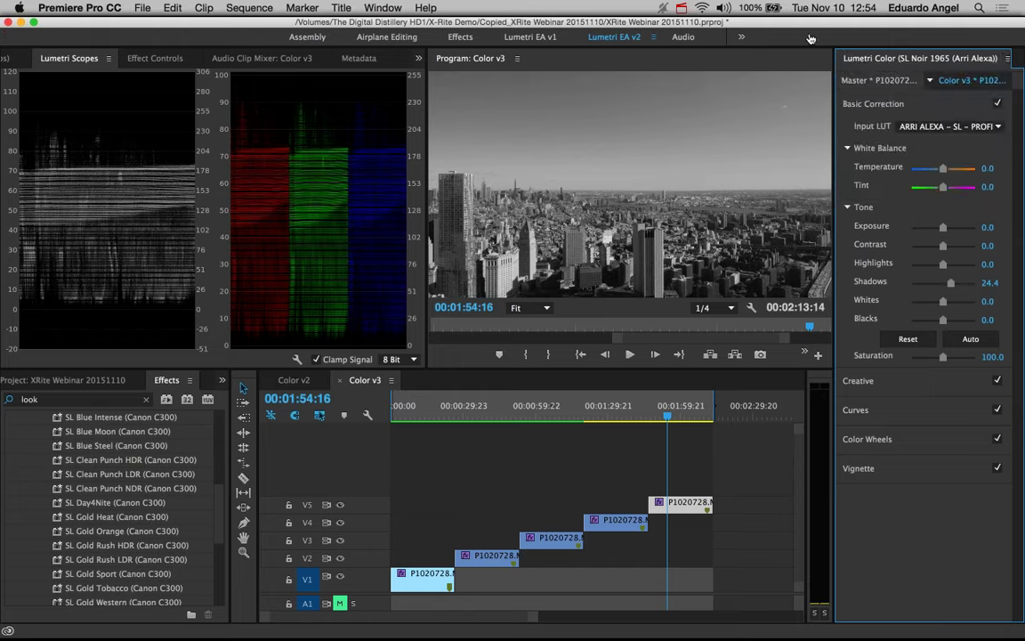
key(super+Tab)
key(super+Tab)
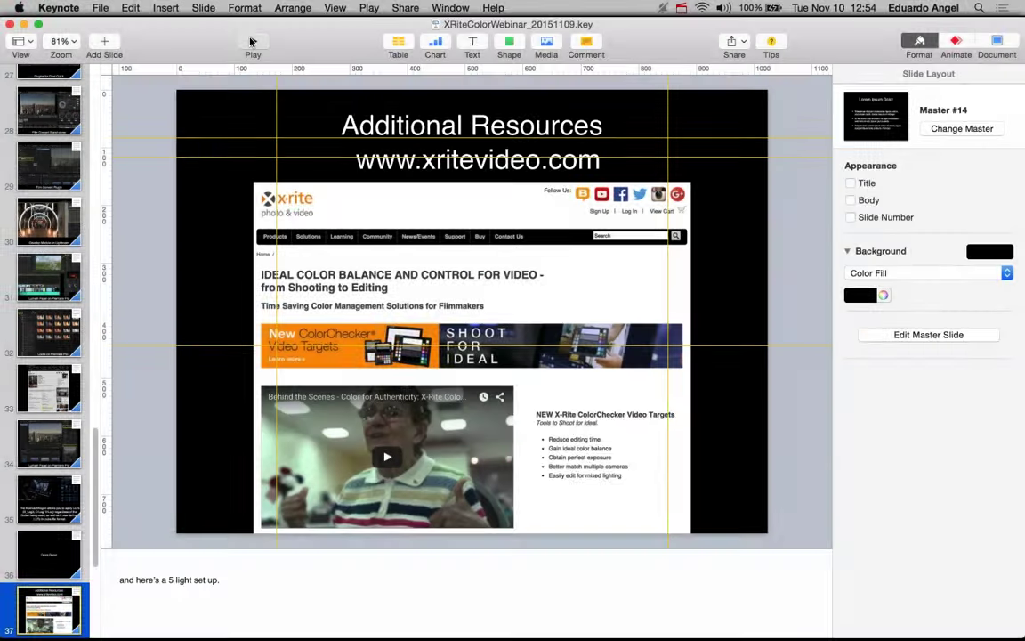
click(253, 42)
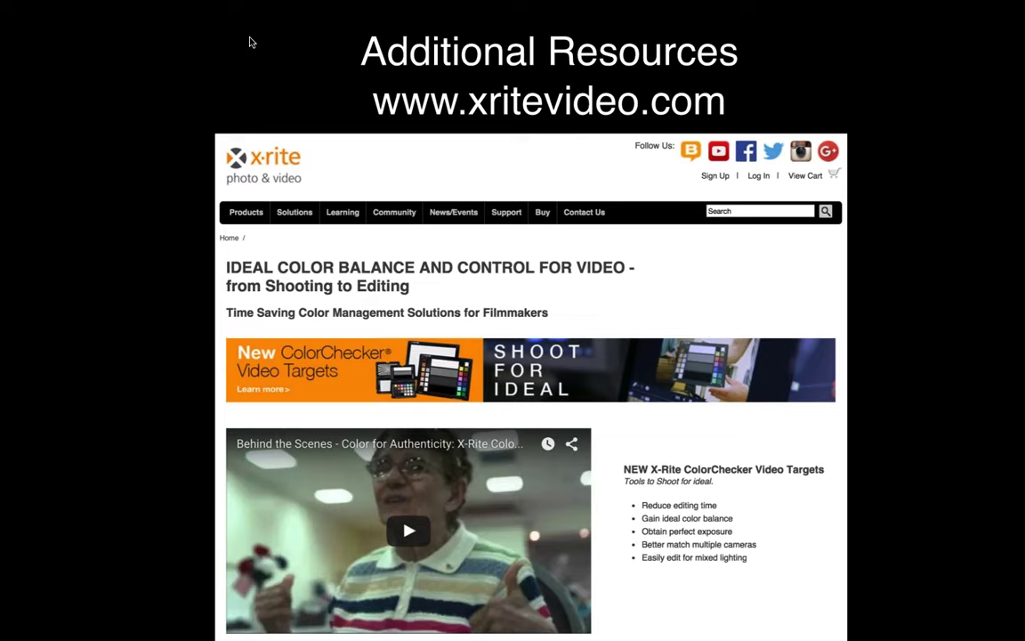
key(Right)
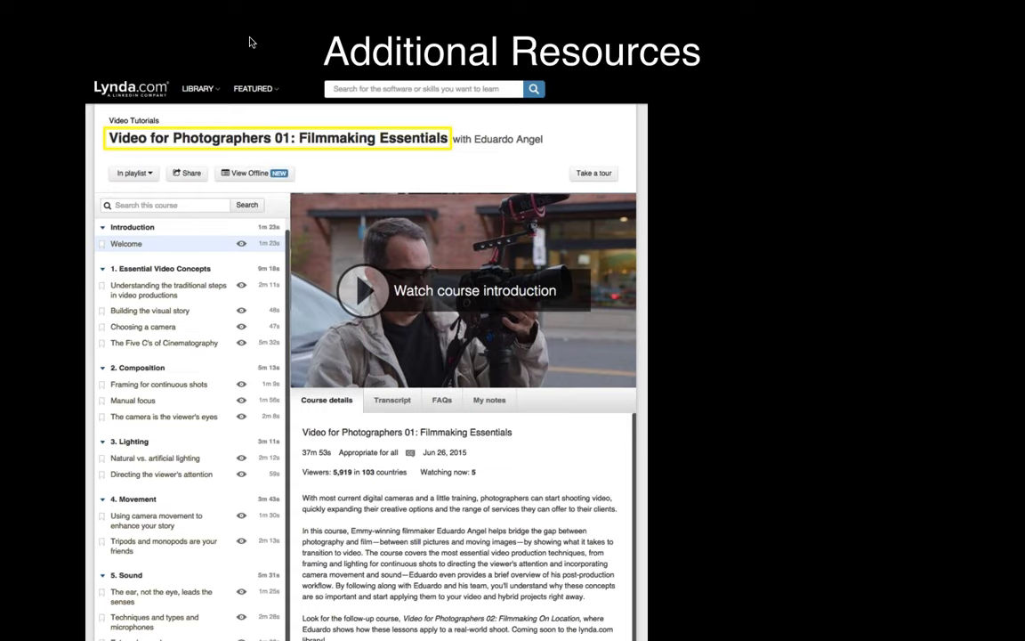
key(Right)
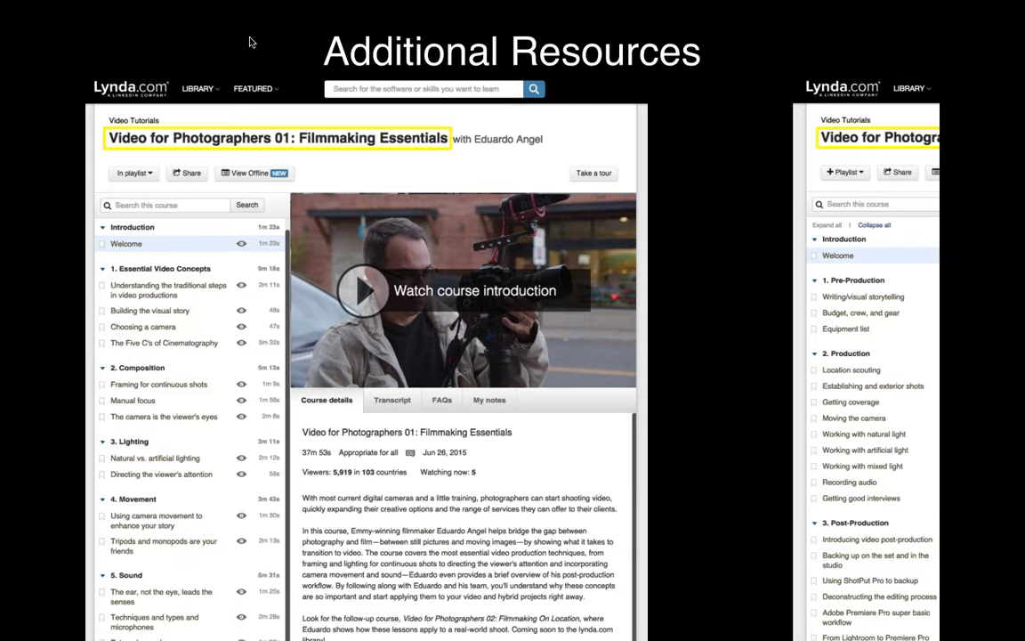
key(Right)
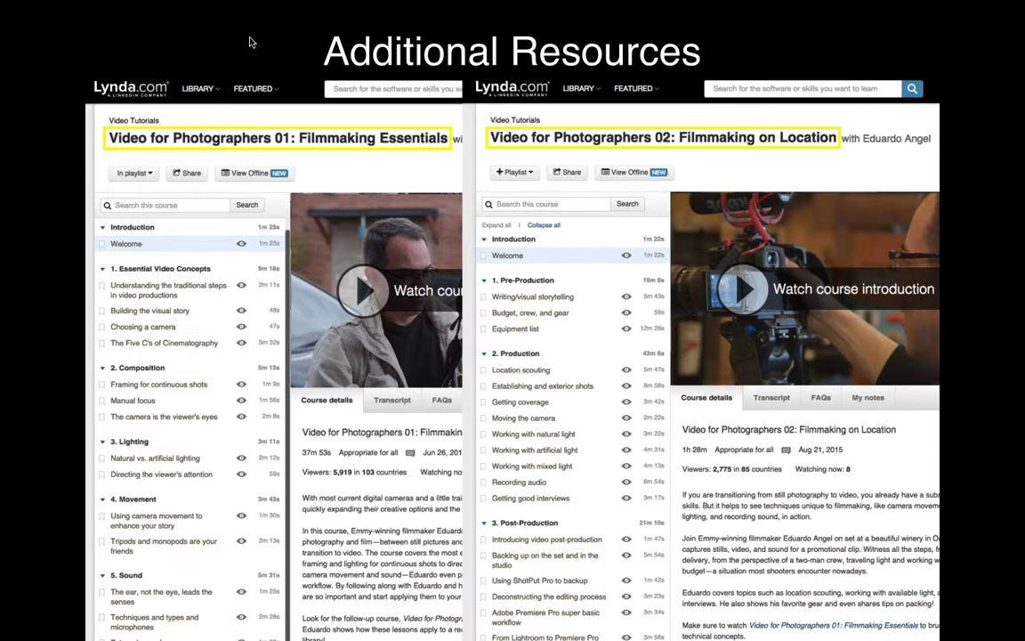
key(Right)
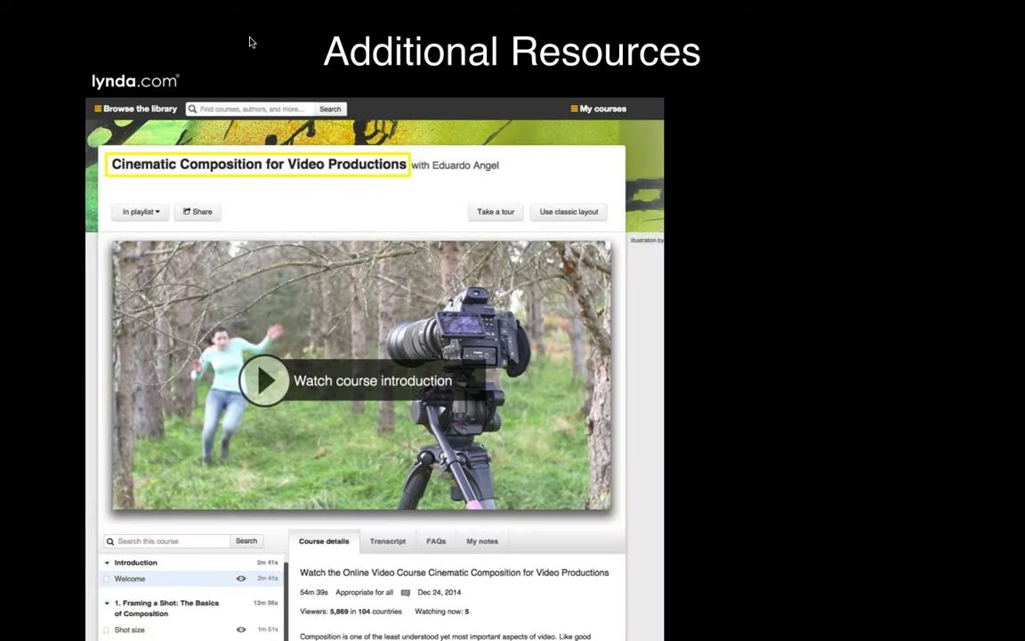
key(Right)
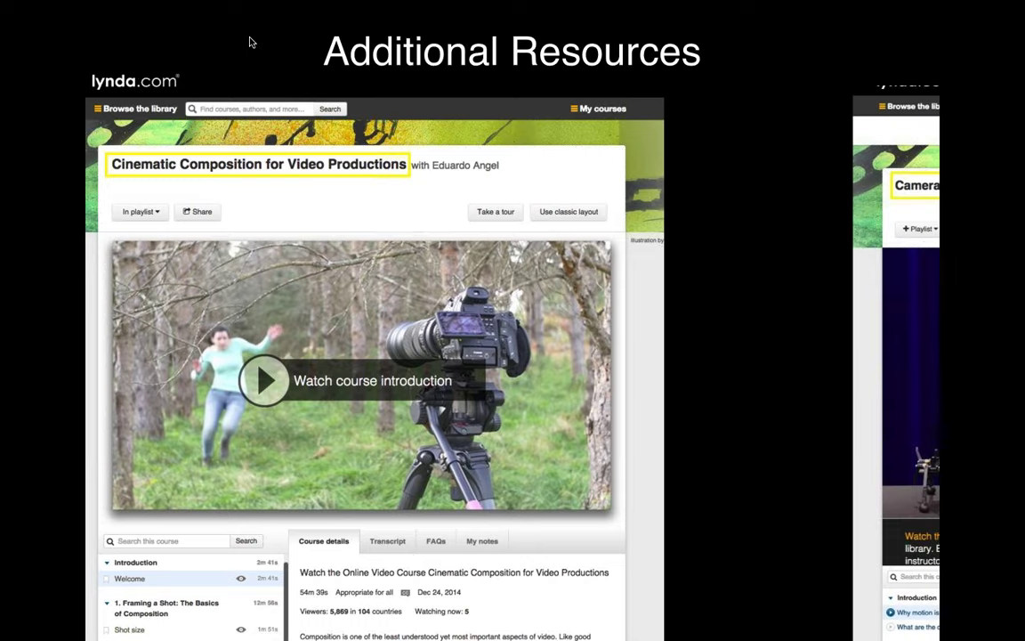
key(Right)
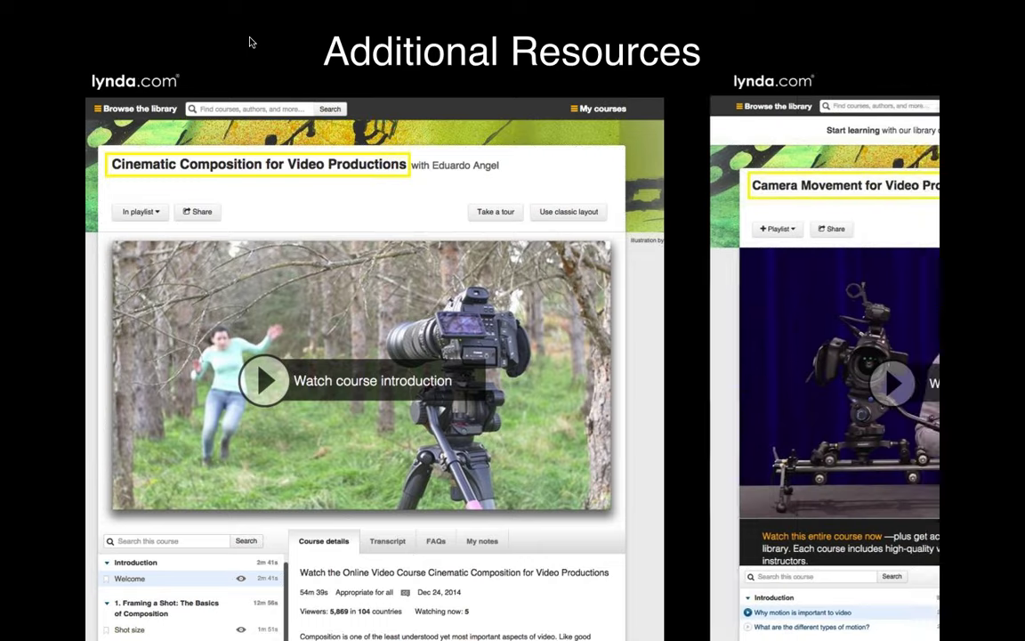